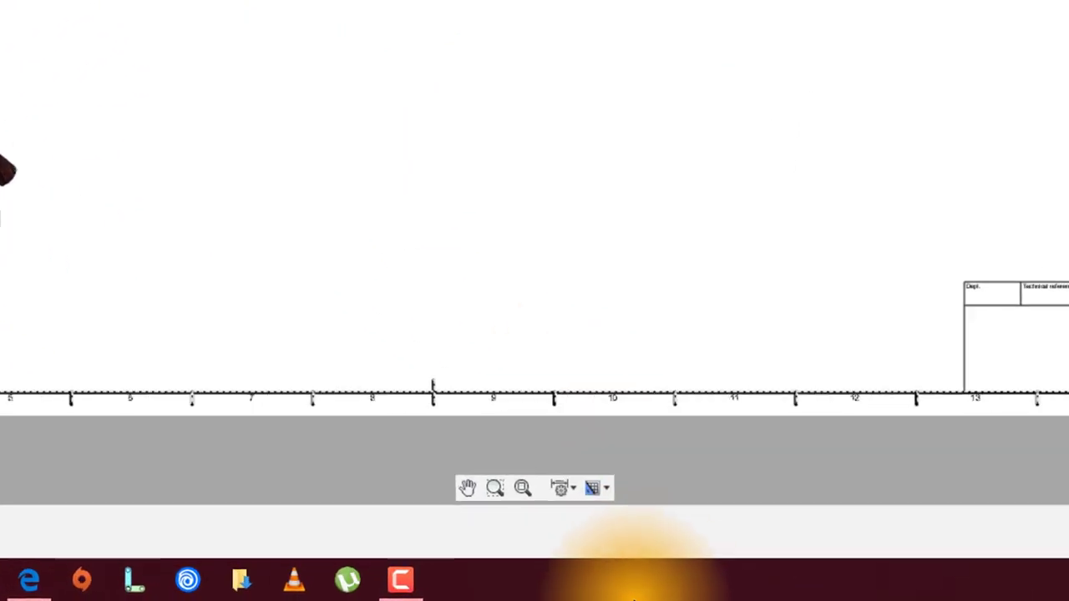
- Check the annotation and sheet settings, then recentre the sheet on the orthographic views
left_click(575, 483)
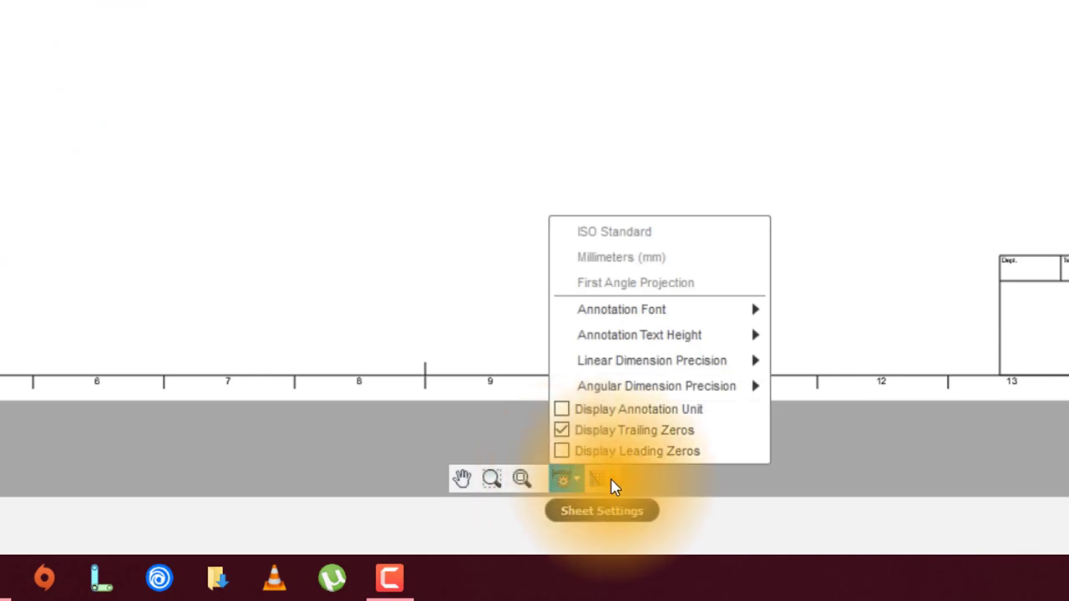
left_click(612, 487)
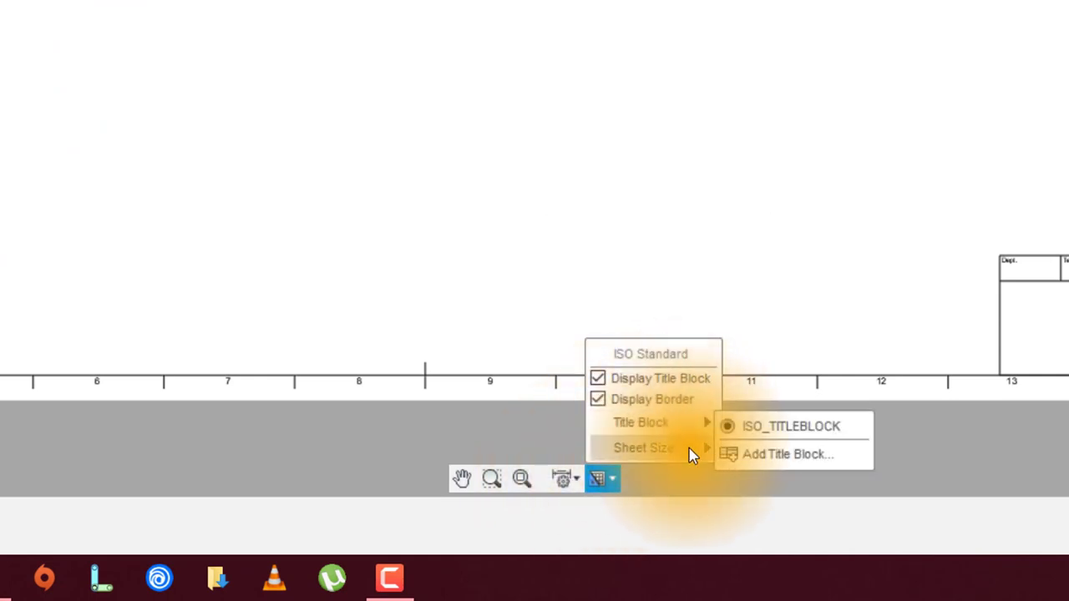
mouse_move(632, 463)
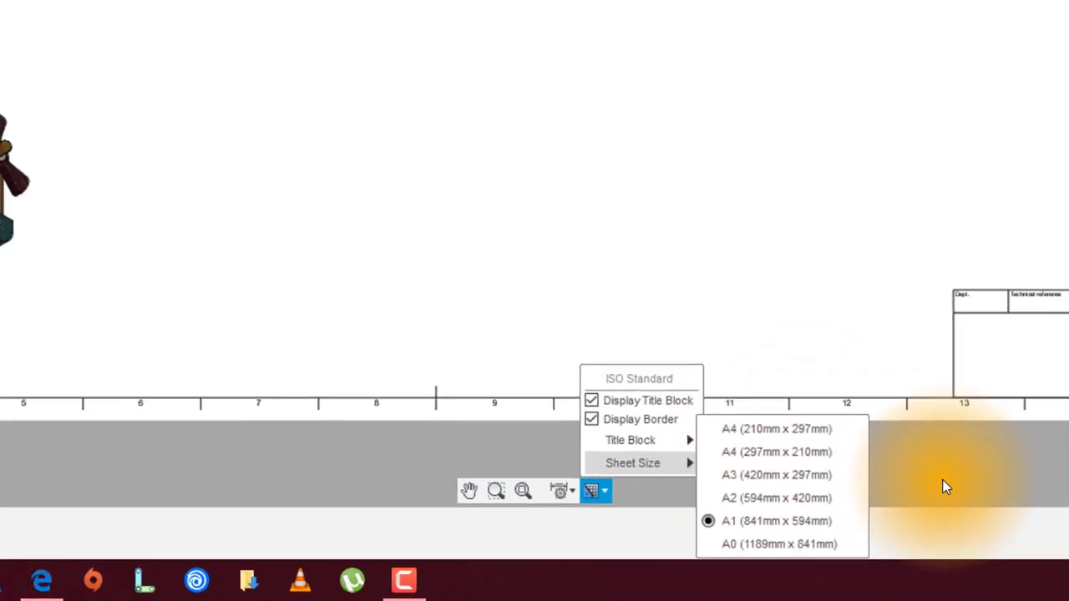
left_click(945, 487)
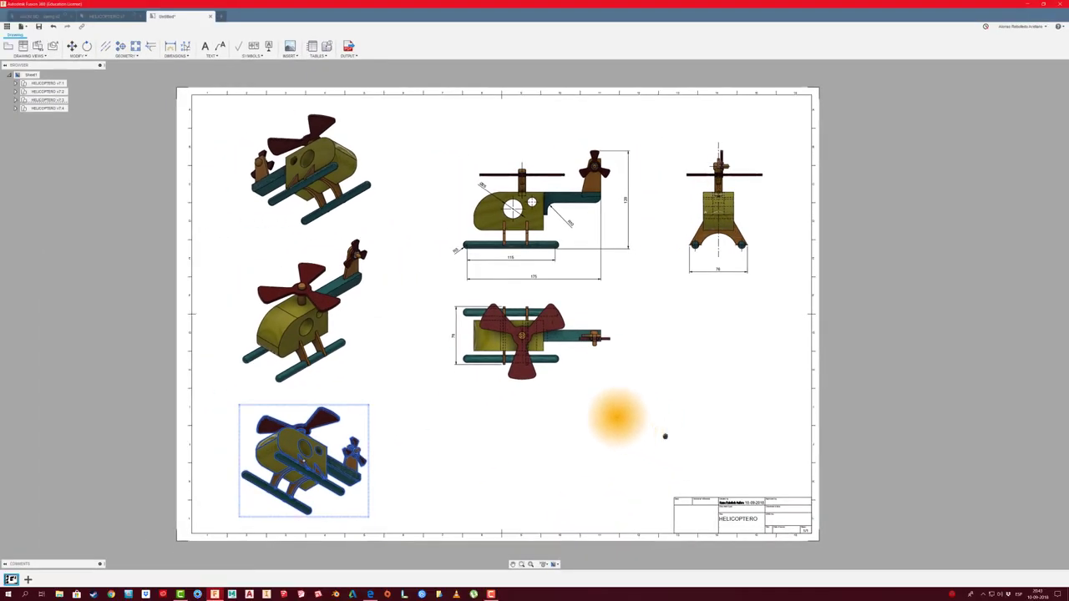
middle_click_drag(663, 434, 555, 422)
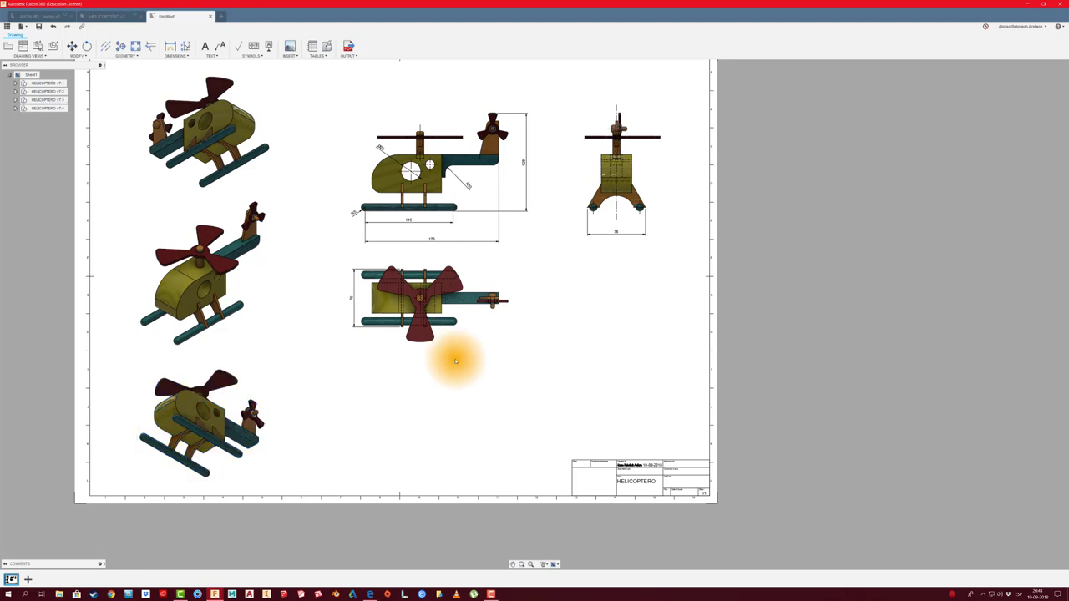
middle_click_drag(454, 358, 475, 382)
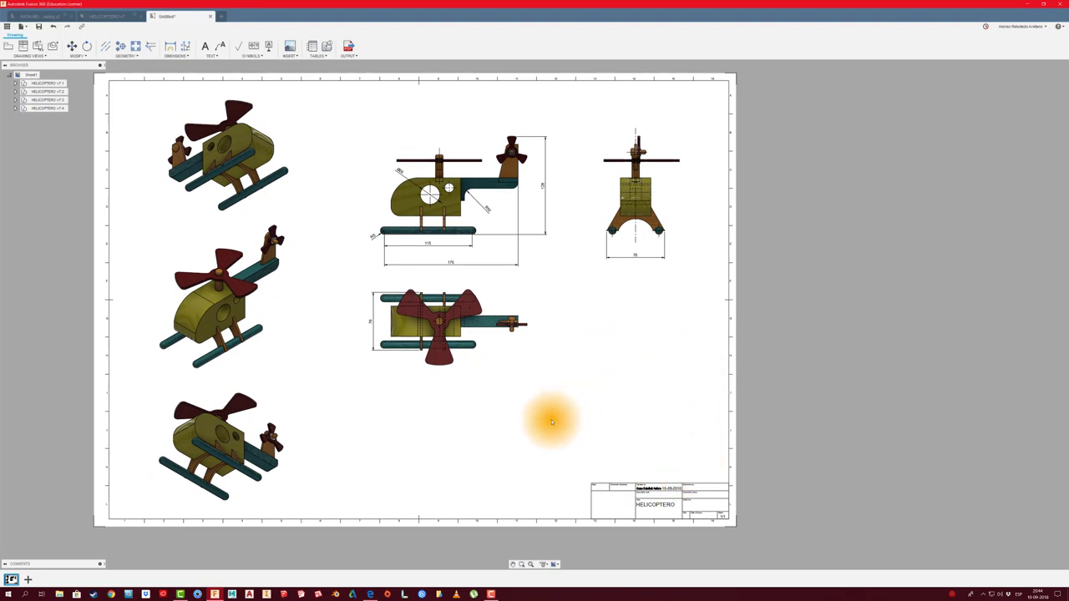
- Insert a parts list from the middle isometric view, placed on top of the title block
left_click(313, 48)
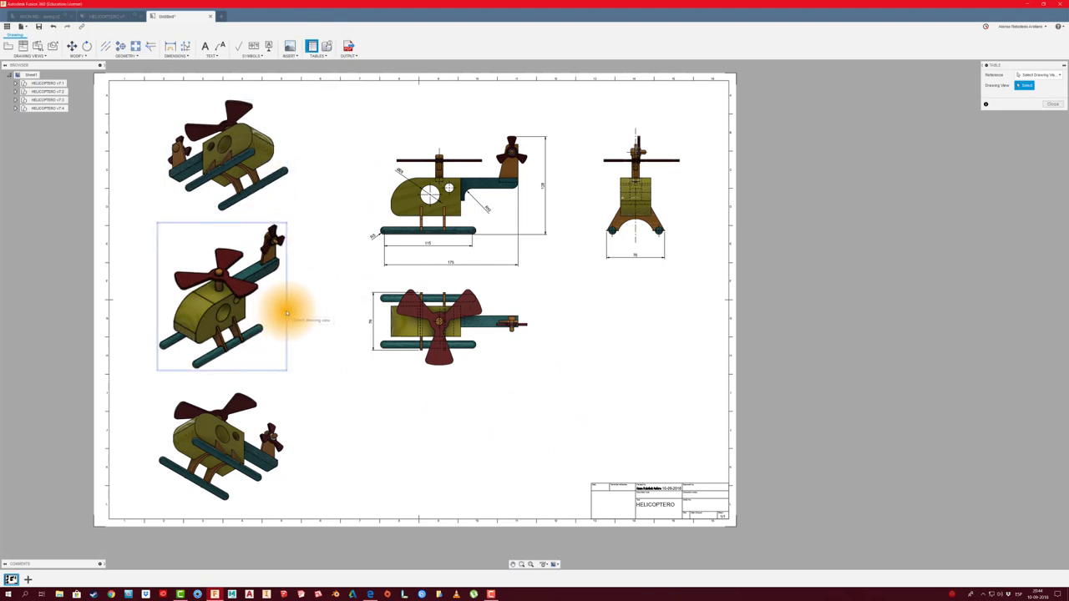
left_click(285, 313)
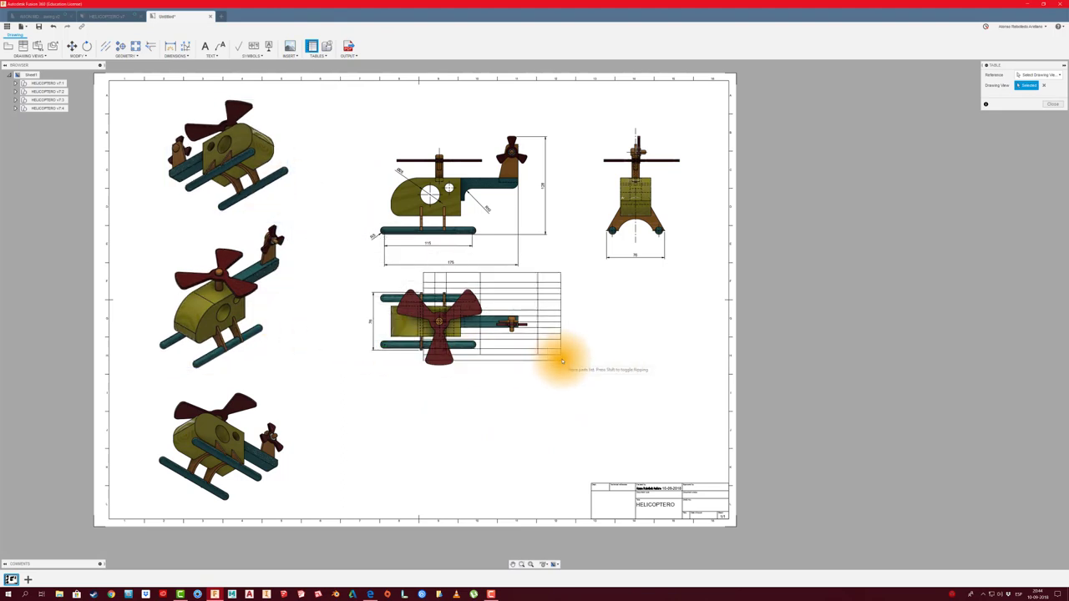
mouse_move(656, 399)
middle_mouse_down()
mouse_move(569, 346)
mouse_move(582, 416)
middle_mouse_up()
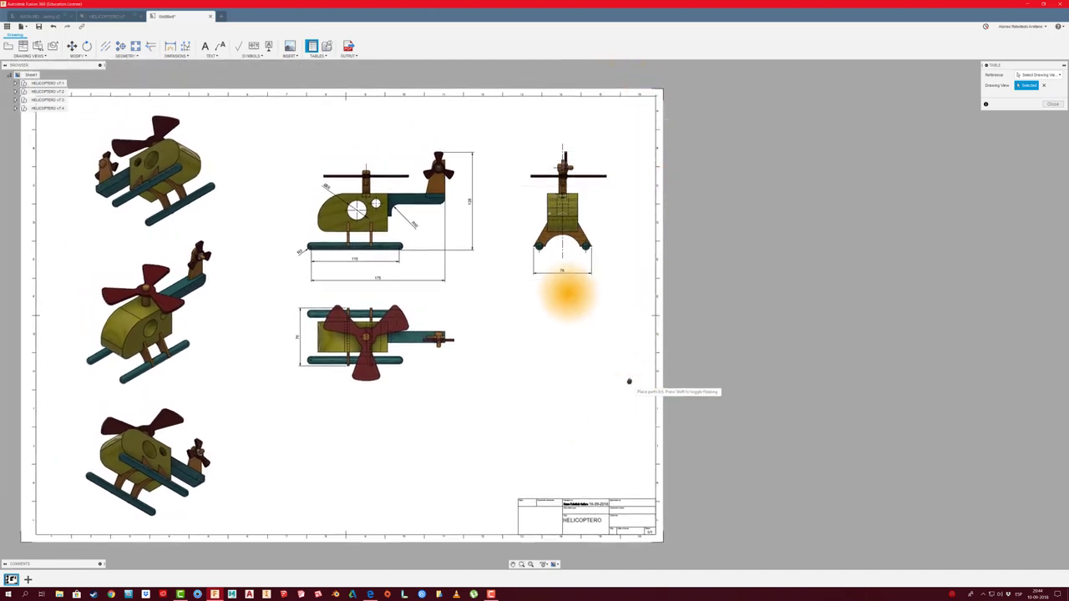
middle_click_drag(629, 381, 566, 292)
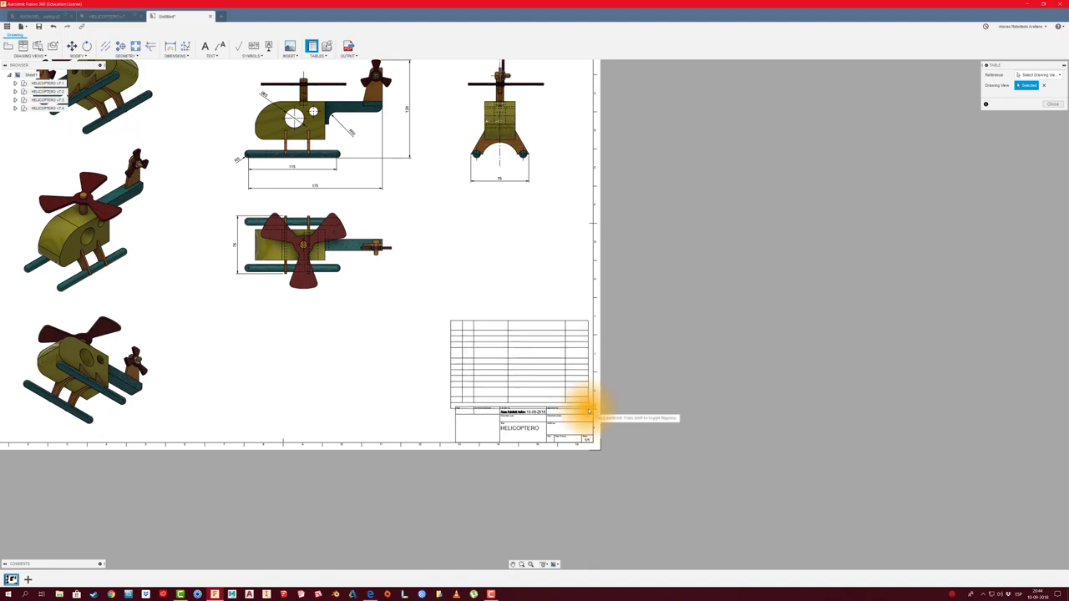
left_click_drag(1022, 64, 710, 219)
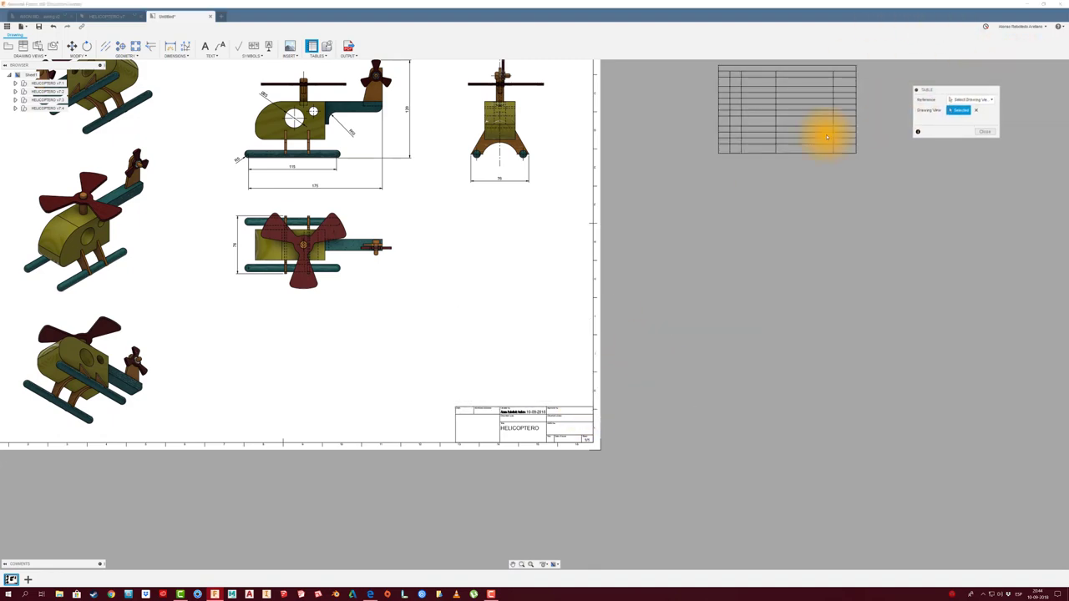
scroll(532, 416, "up", 3)
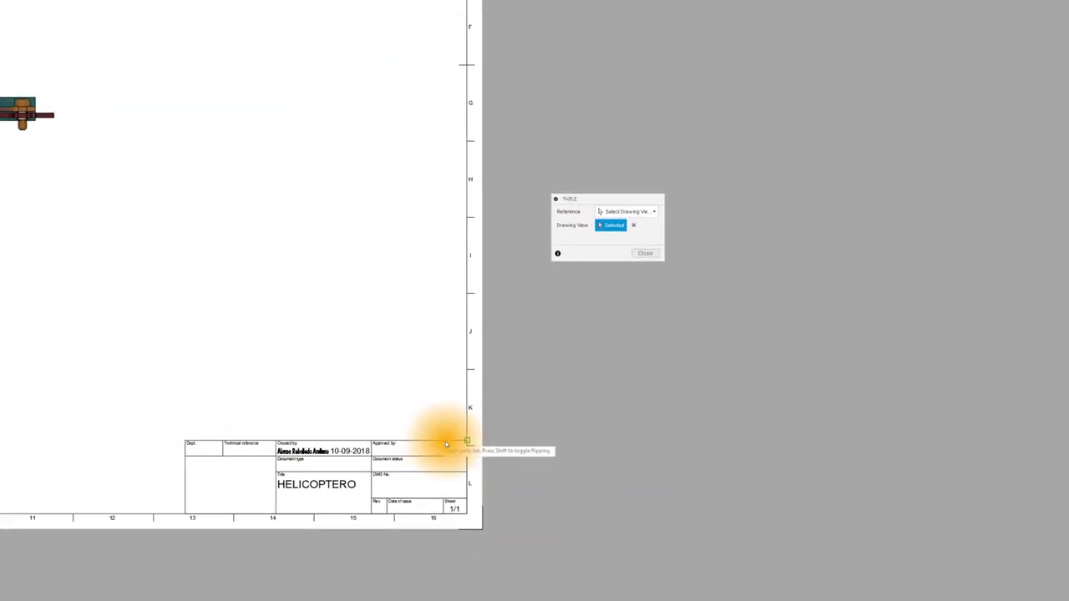
scroll(532, 415, "up", 2)
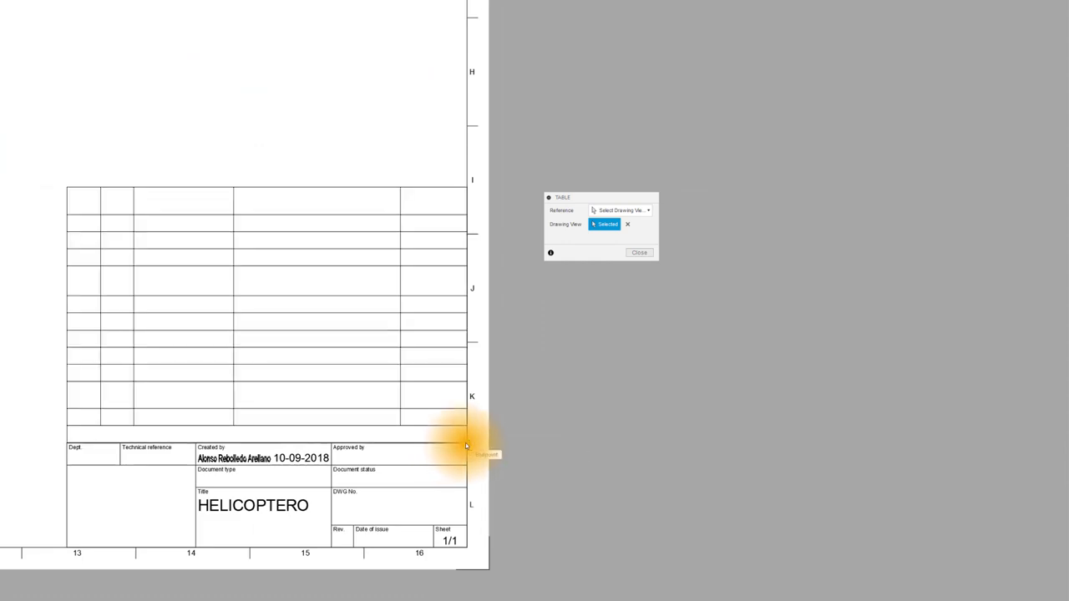
left_click(466, 443)
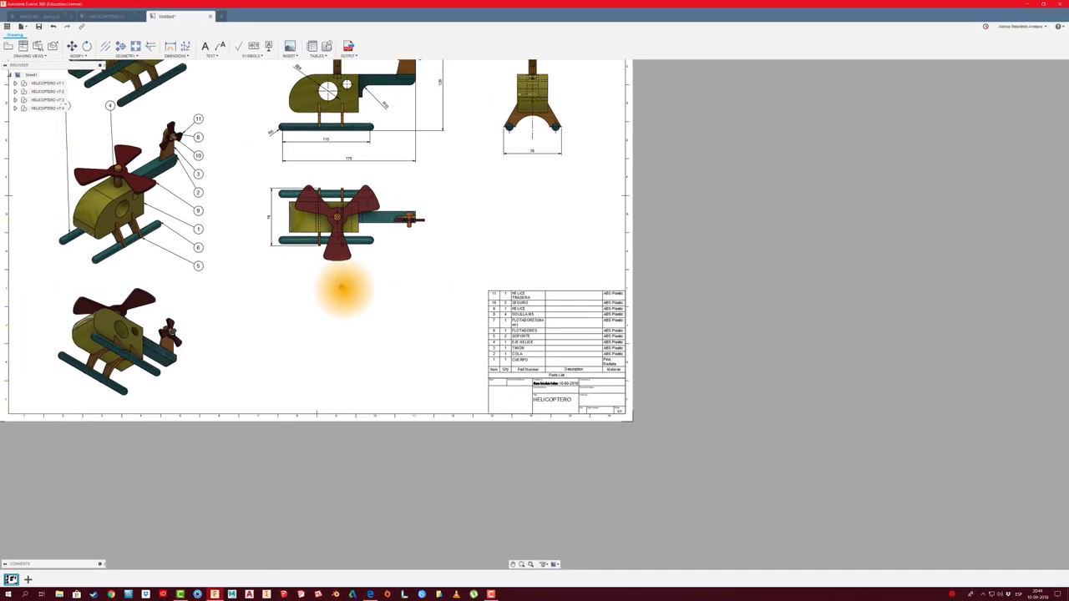
- Drag balloon 7 on the middle isometric view down beside the rear skid end
middle_click_drag(341, 288, 411, 332)
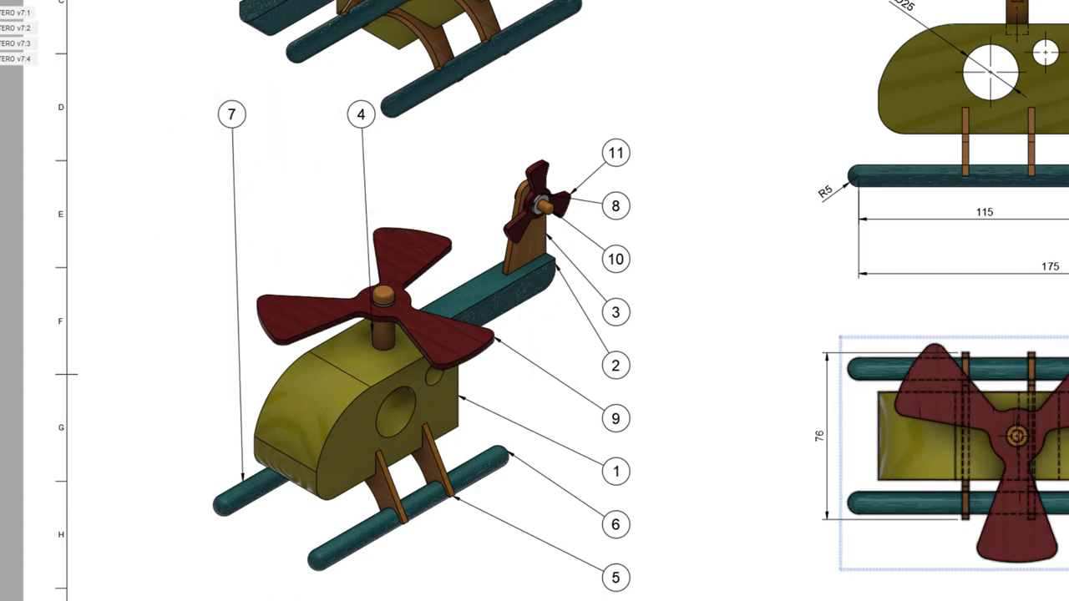
left_click(221, 443)
left_click(231, 119)
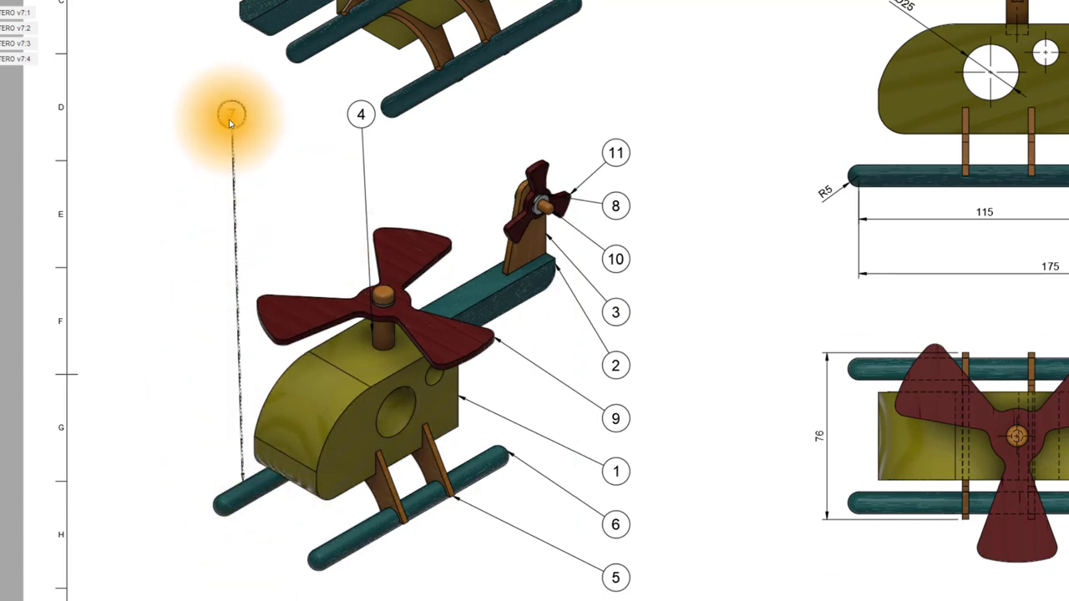
left_click_drag(229, 123, 158, 426)
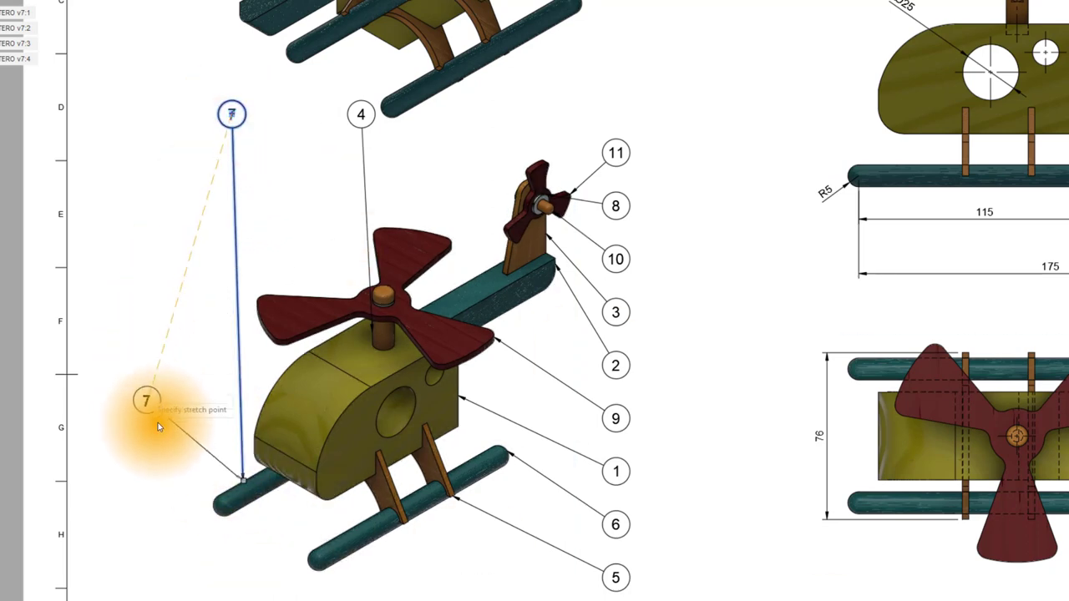
left_click(186, 463)
scroll(525, 575, "up", 3)
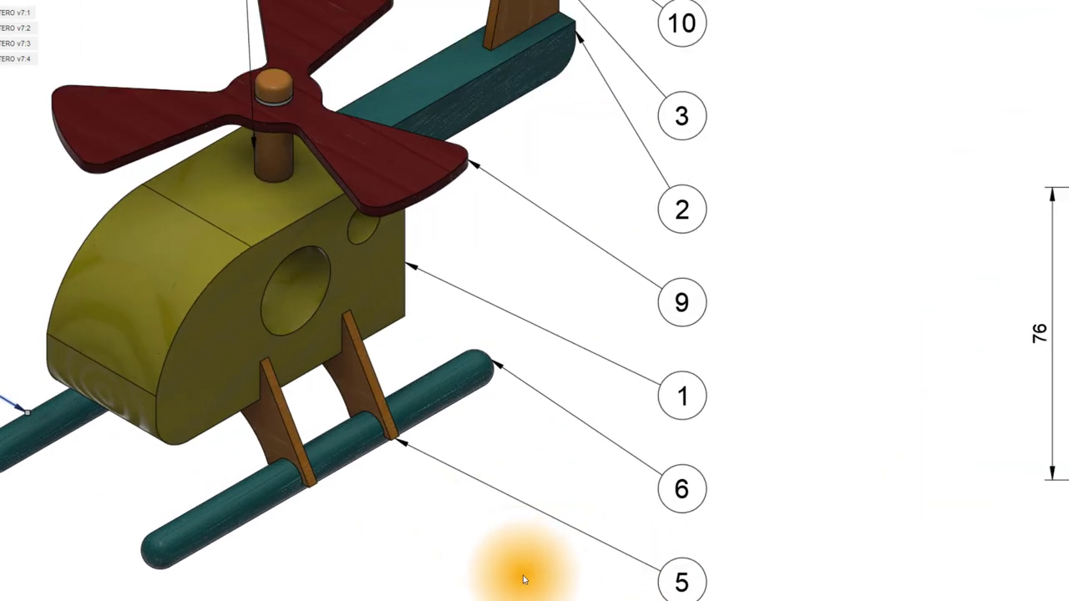
scroll(523, 576, "down", 2)
scroll(710, 579, "down", 3)
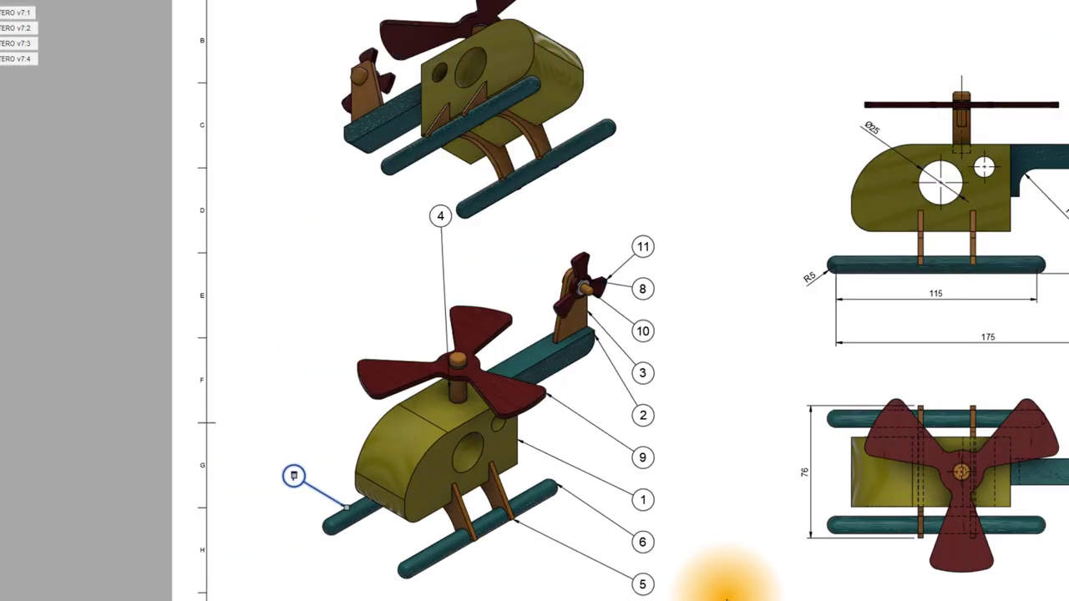
scroll(453, 544, "up", 1)
scroll(442, 537, "up", 1)
scroll(453, 525, "up", 2)
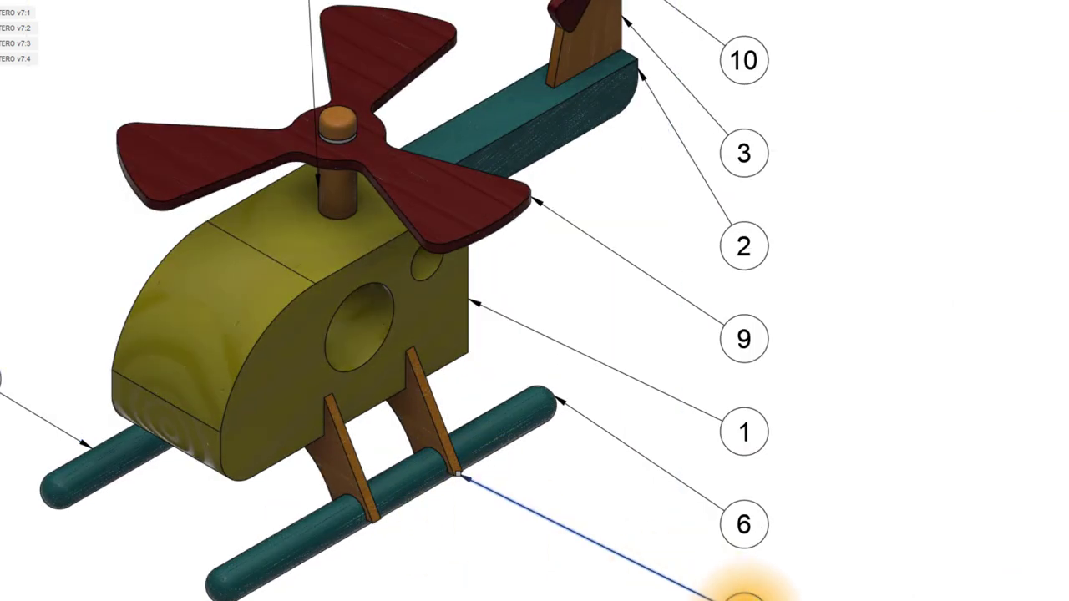
scroll(509, 573, "down", 3)
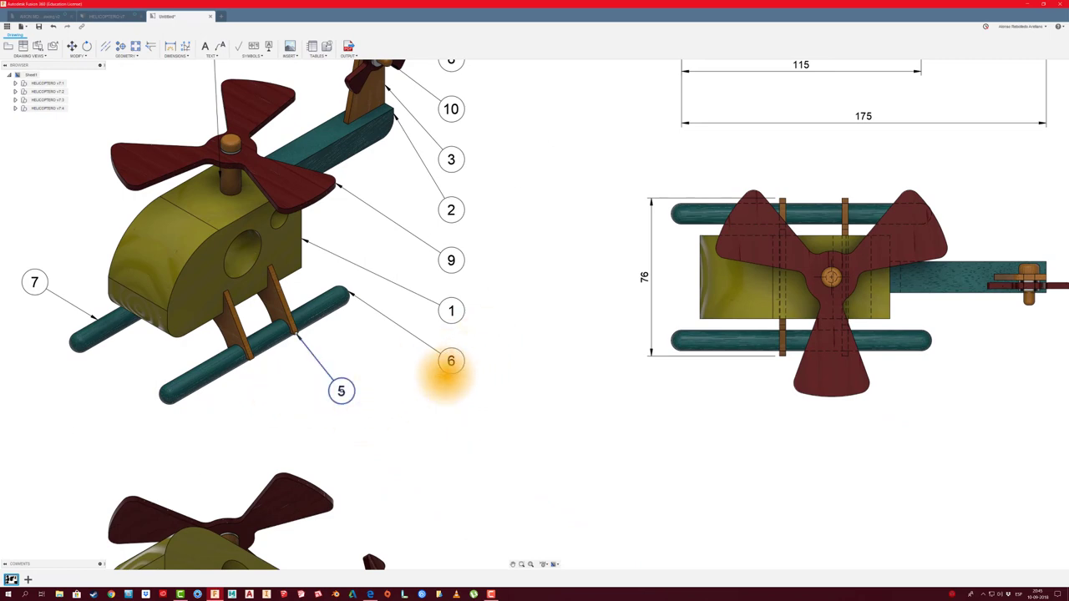
- Reposition balloon 5 to the lower left of the skid, with its leader on the skid
left_click_drag(340, 391, 473, 271)
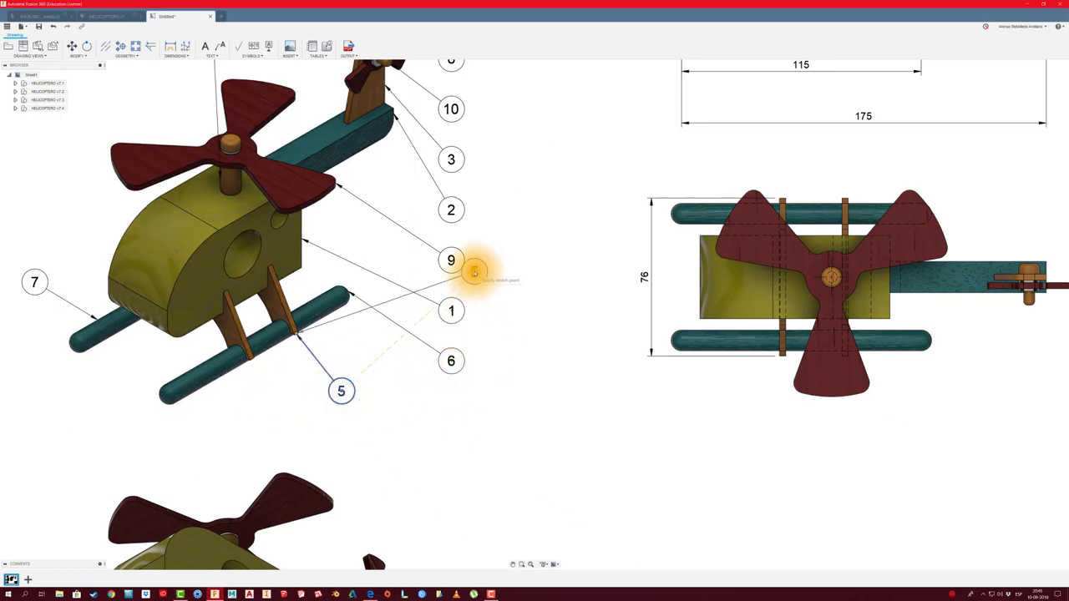
left_click(458, 296)
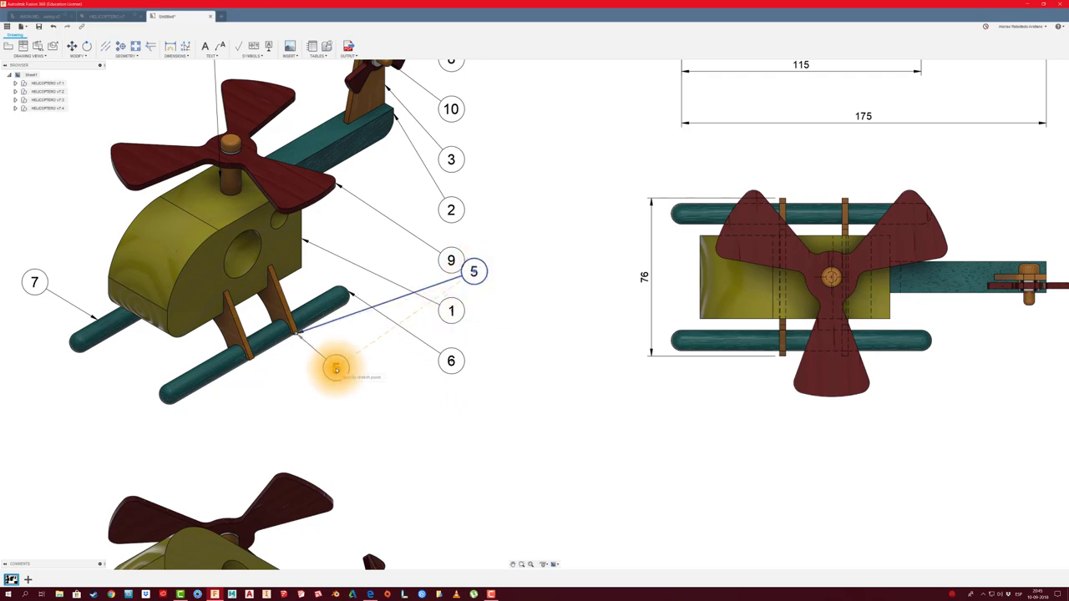
left_click(329, 365)
scroll(292, 332, "up", 3)
scroll(298, 335, "up", 2)
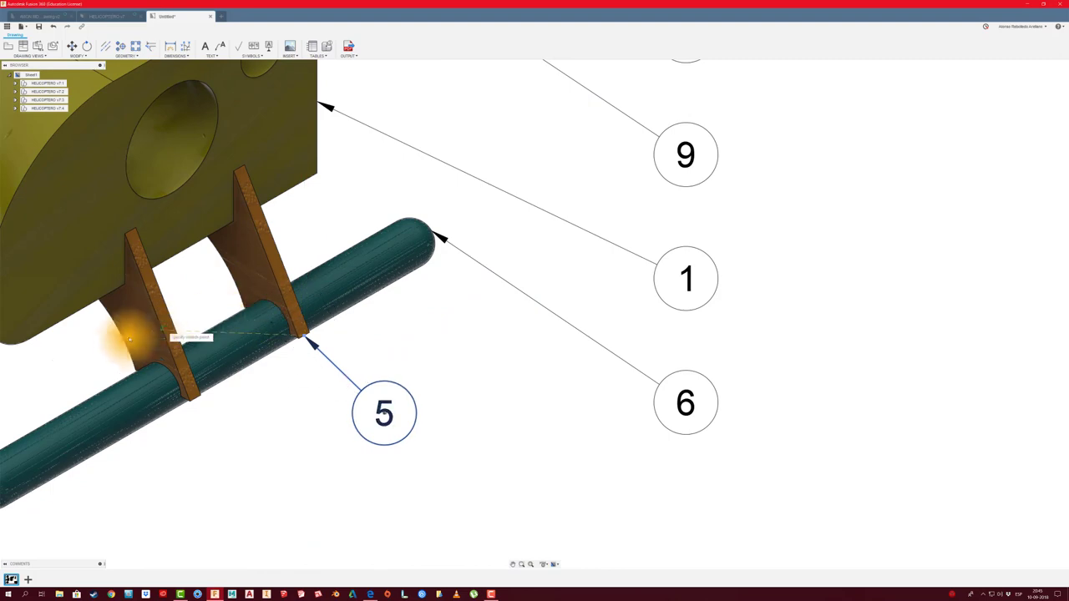
left_click(123, 343)
scroll(298, 441, "down", 2)
scroll(298, 441, "down", 3)
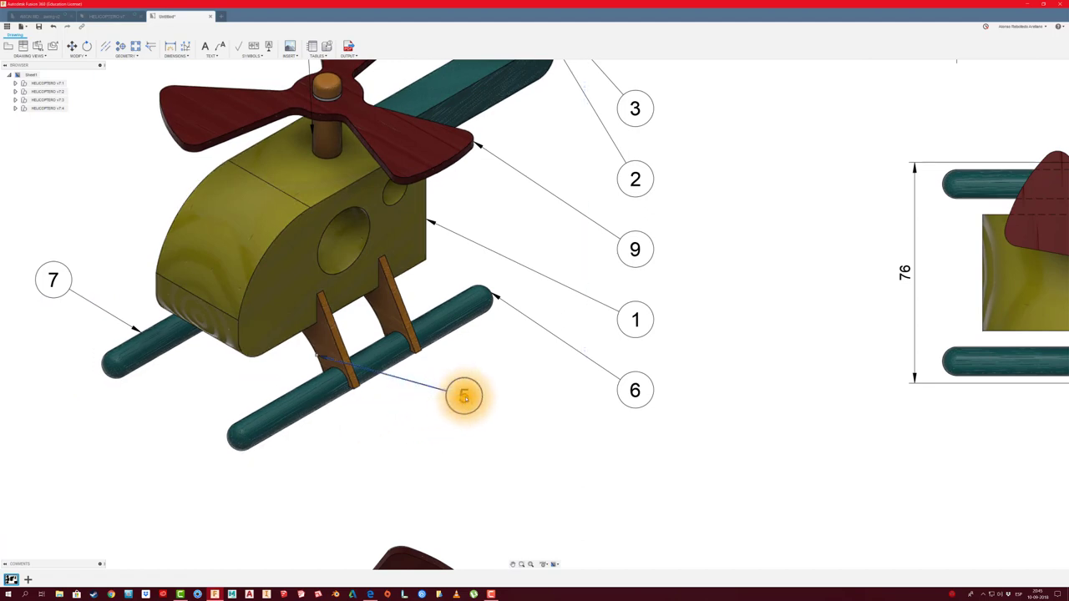
left_click_drag(464, 396, 160, 431)
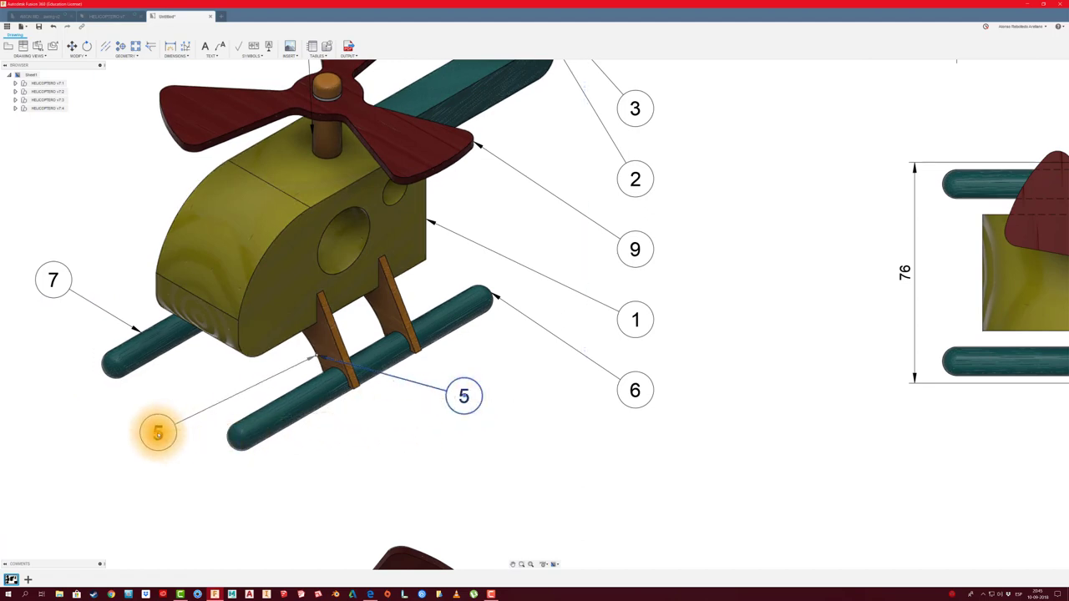
scroll(461, 411, "down", 2)
scroll(537, 394, "up", 2)
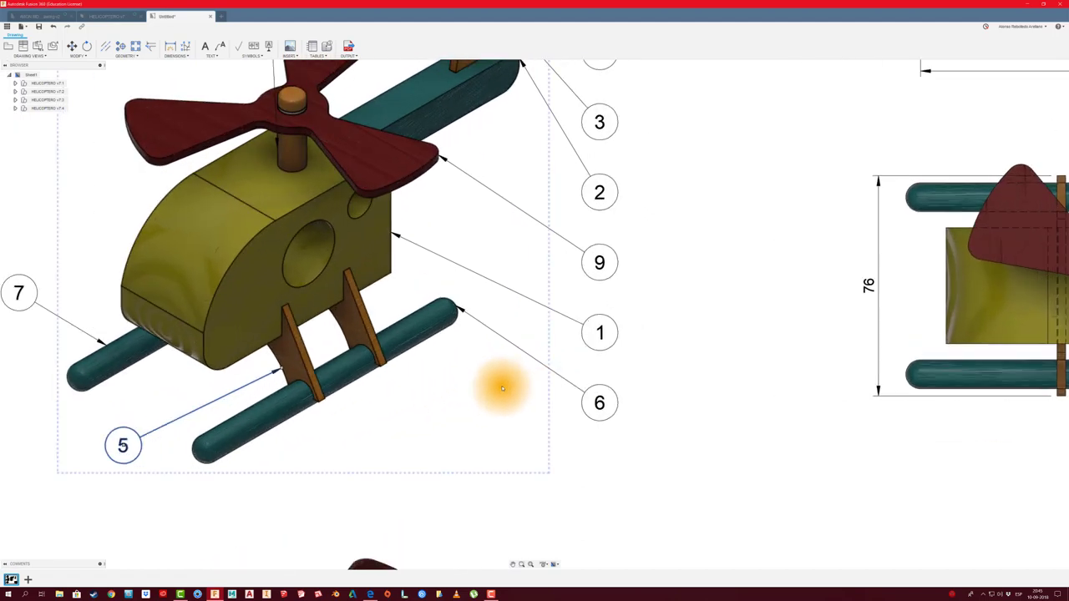
scroll(454, 465, "down", 1)
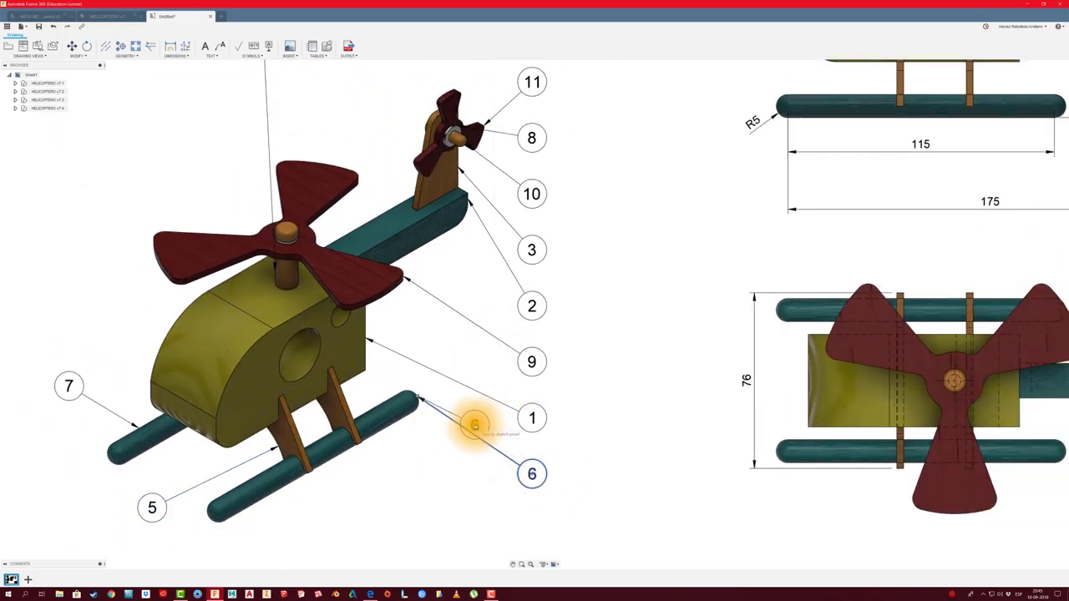
- Move balloon 6 lower, below balloon 1
left_click_drag(474, 426, 472, 376)
scroll(551, 347, "up", 2)
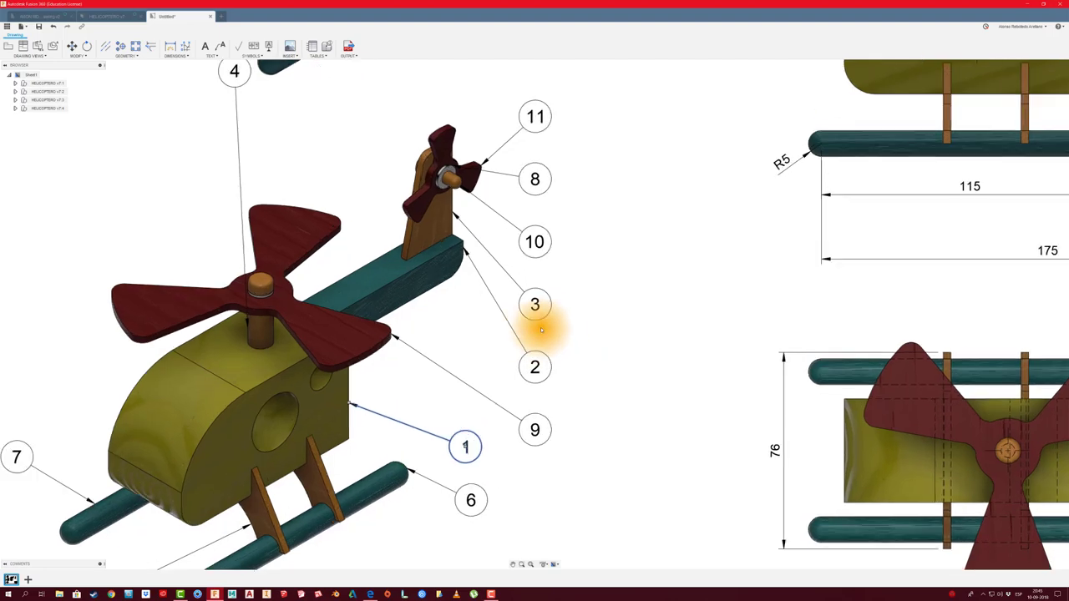
scroll(532, 233, "down", 1)
scroll(446, 179, "up", 3)
scroll(425, 226, "down", 2)
scroll(445, 226, "down", 3)
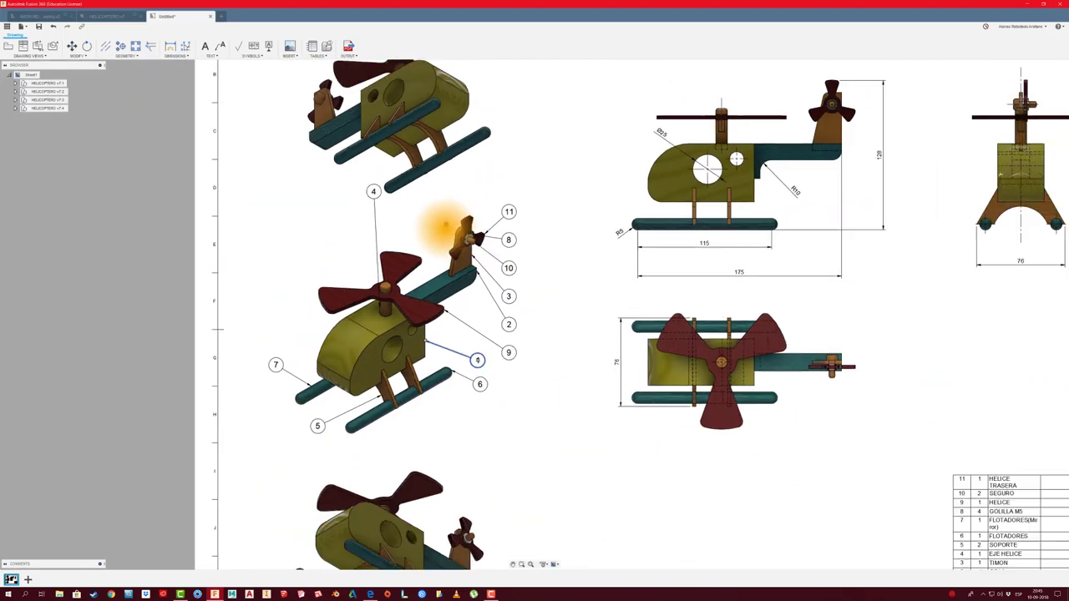
scroll(434, 242, "down", 2)
scroll(542, 322, "up", 1)
scroll(330, 257, "up", 1)
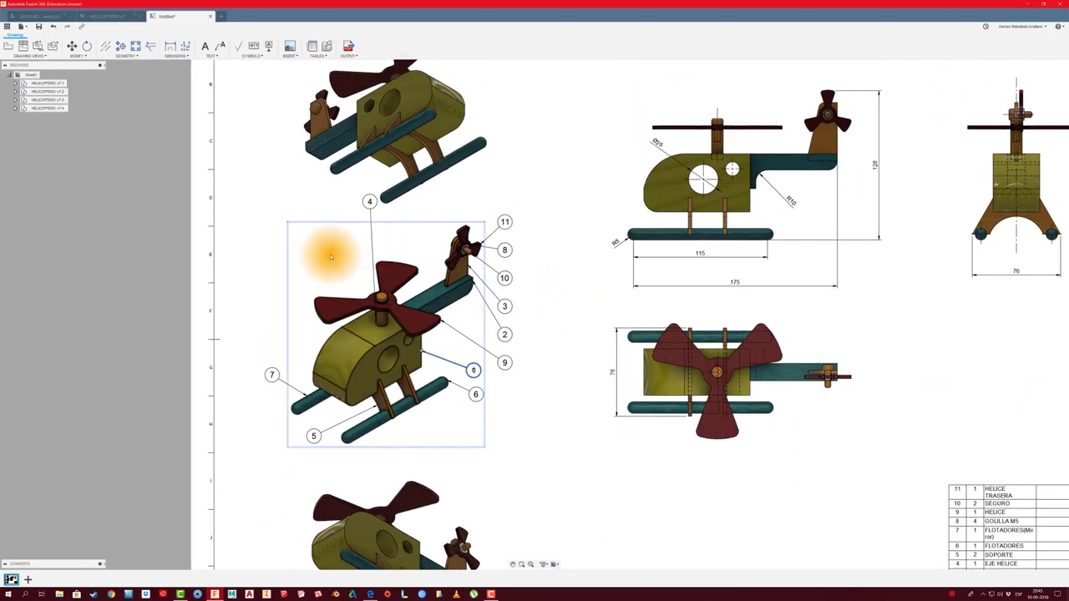
scroll(393, 250, "up", 2)
scroll(425, 354, "down", 2)
scroll(425, 250, "down", 1)
scroll(397, 279, "up", 2)
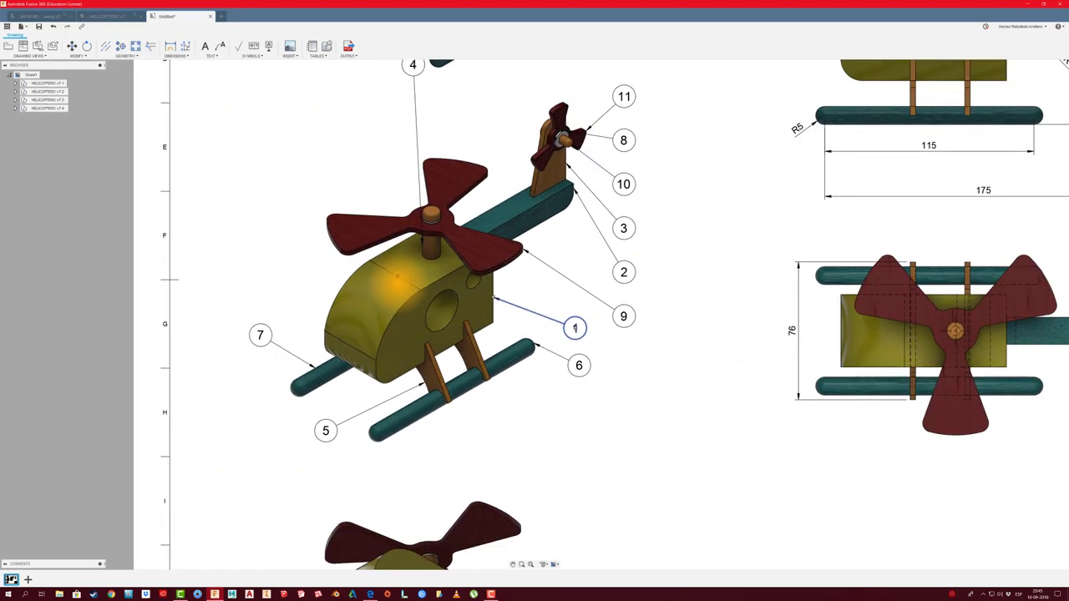
- Move balloon 4 to the left of the helicopter and pan toward the parts list
left_click_drag(416, 89, 262, 309)
scroll(222, 264, "down", 1)
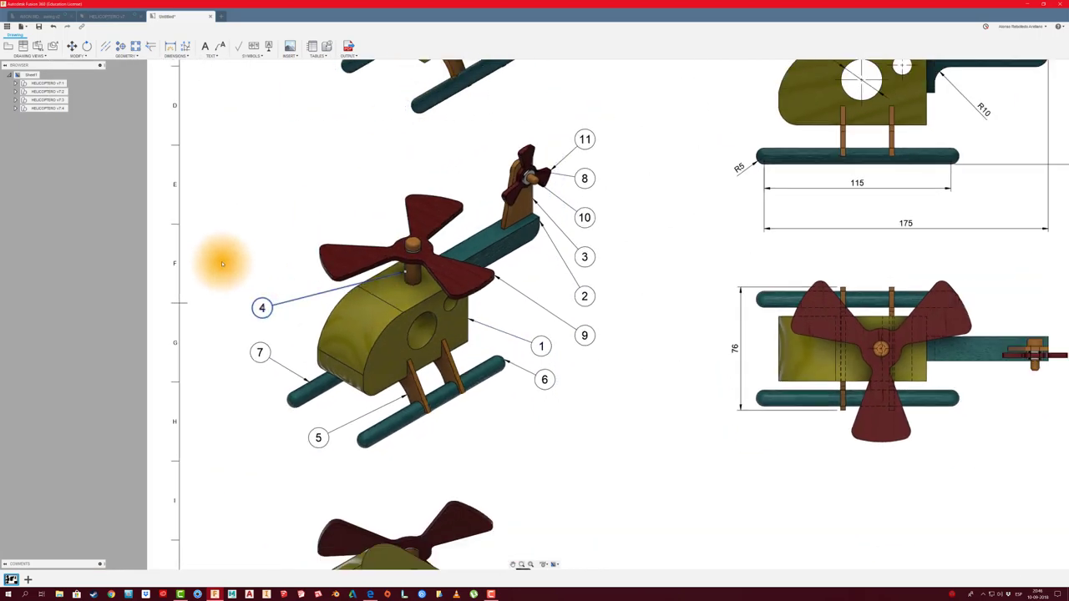
scroll(222, 264, "down", 2)
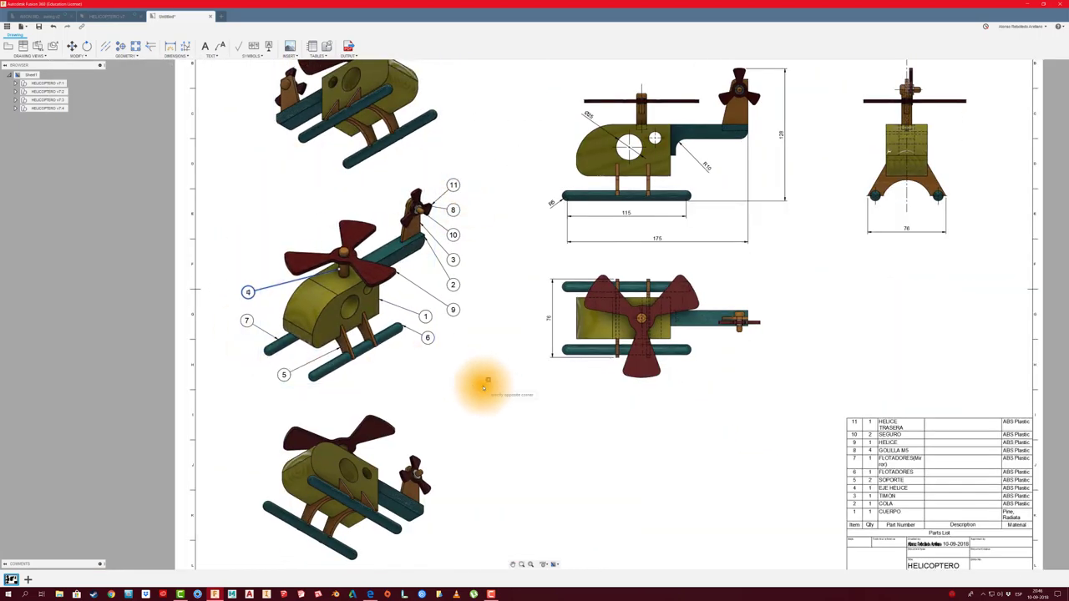
middle_click_drag(566, 418, 441, 362)
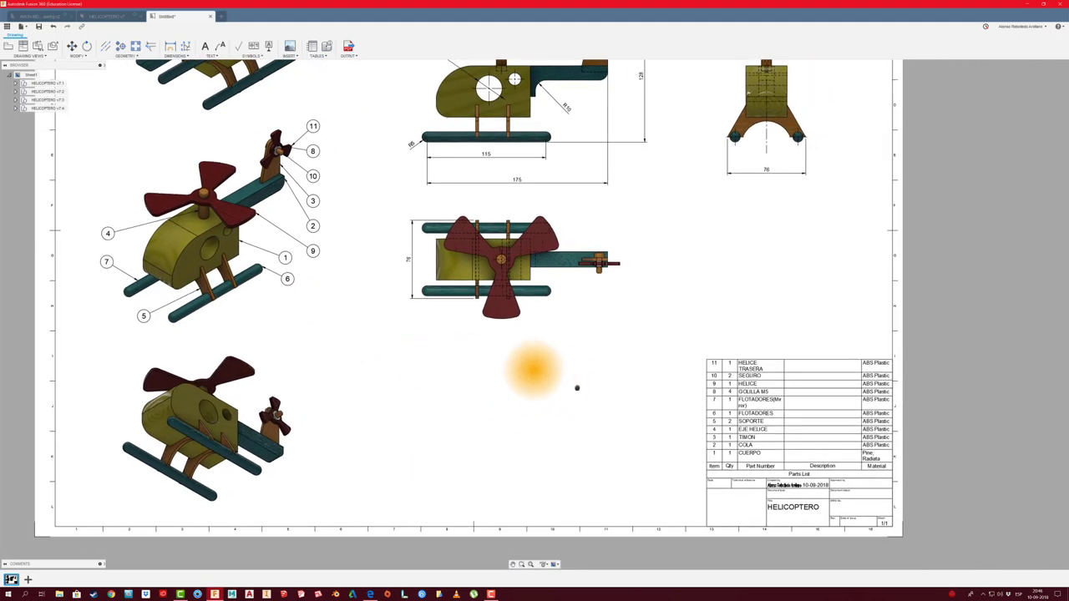
middle_click_drag(576, 387, 450, 343)
- Zoom in on the 11-row parts list and select the title block beneath it
scroll(783, 478, "up", 2)
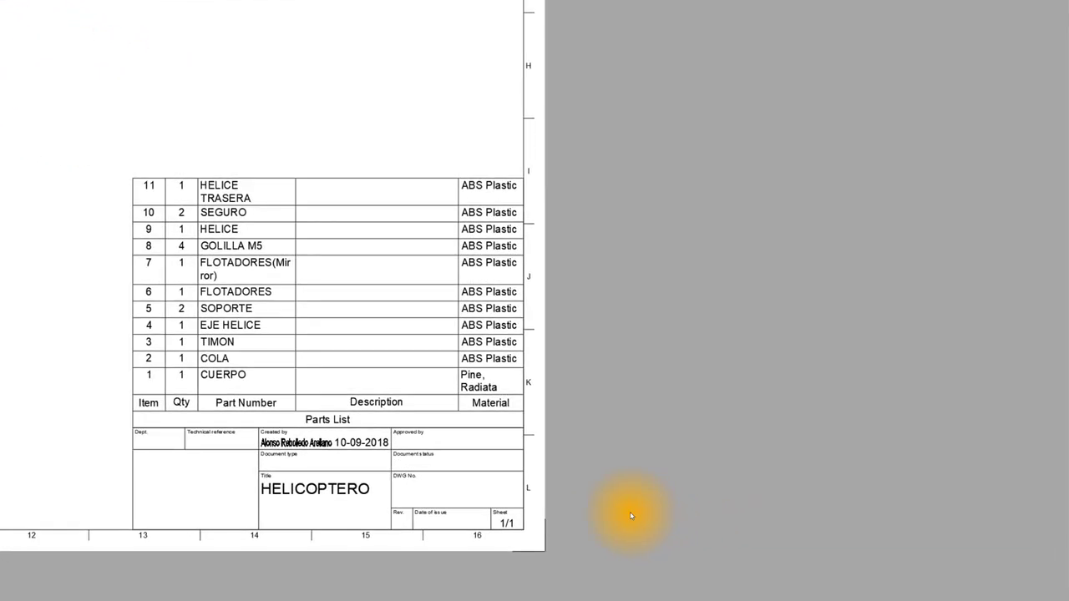
left_click(339, 494)
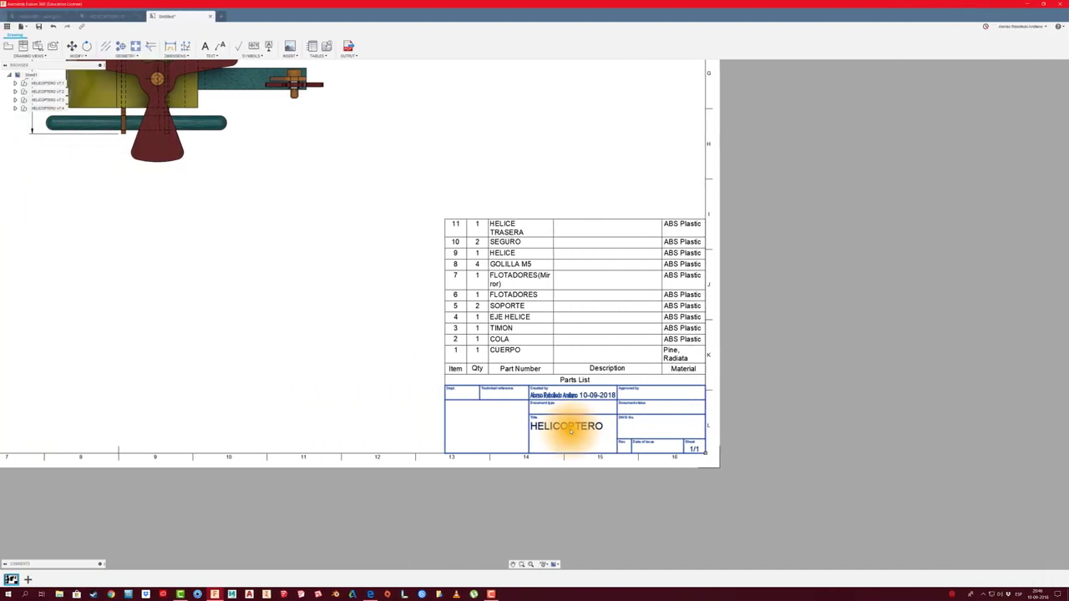
scroll(571, 430, "up", 3)
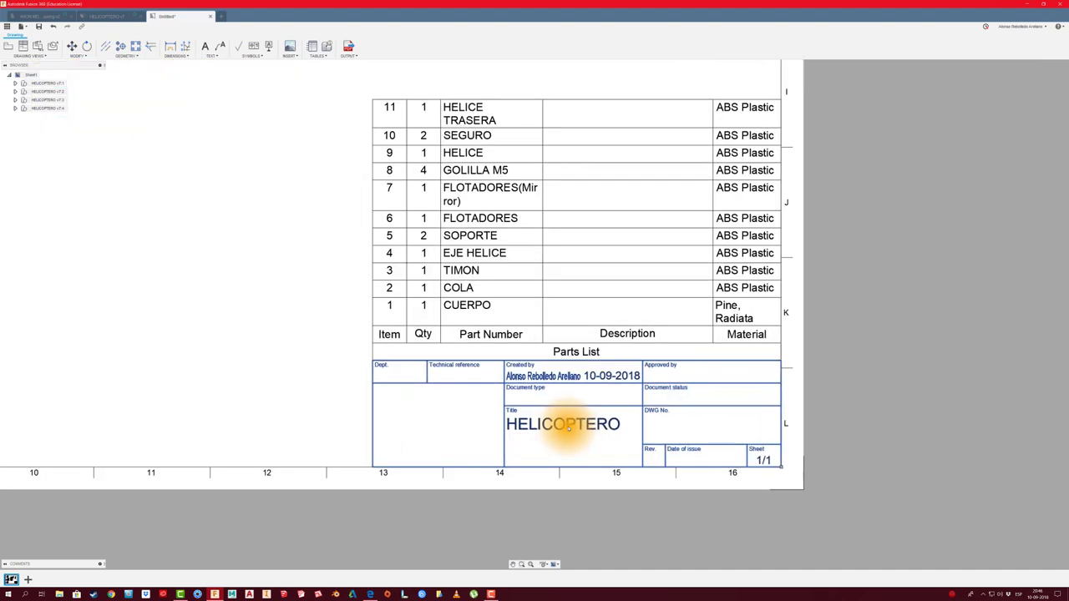
- Open the title block for editing and enter the approver's name in Approved by
double_click(568, 424)
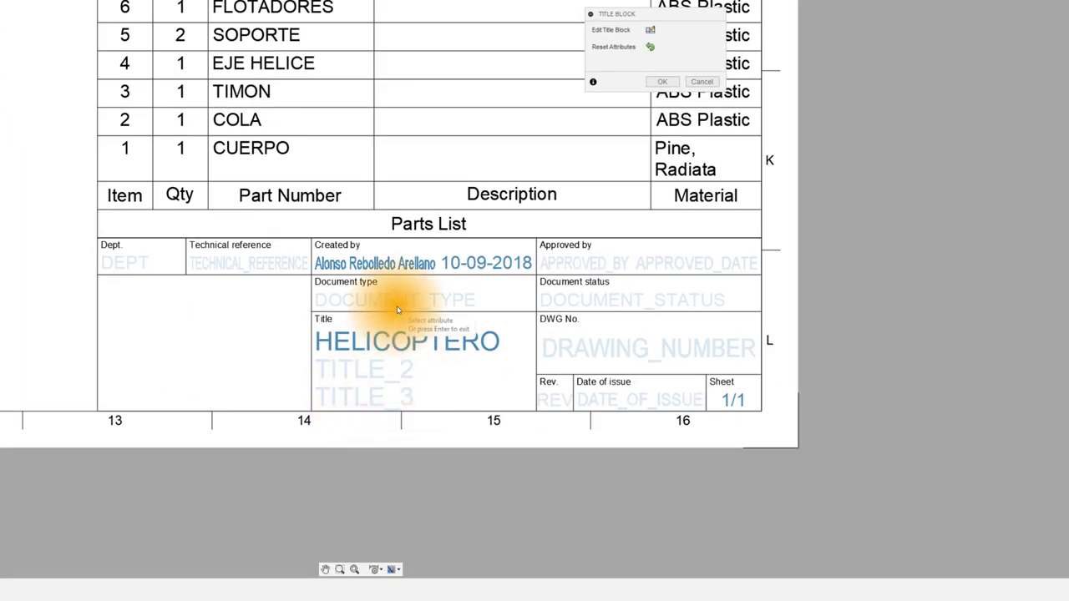
scroll(396, 306, "up", 2)
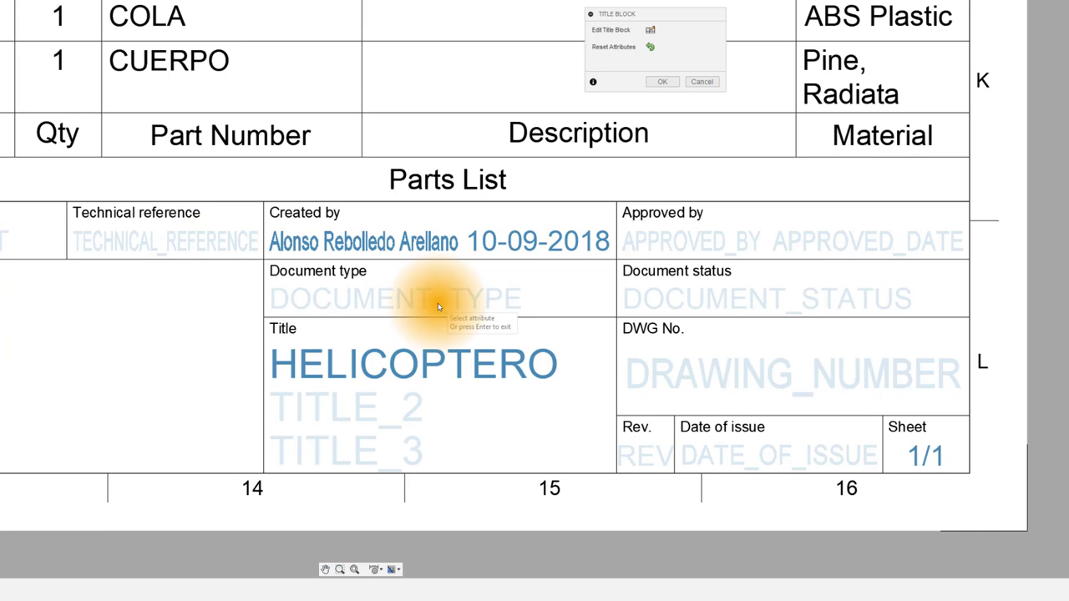
left_click(713, 245)
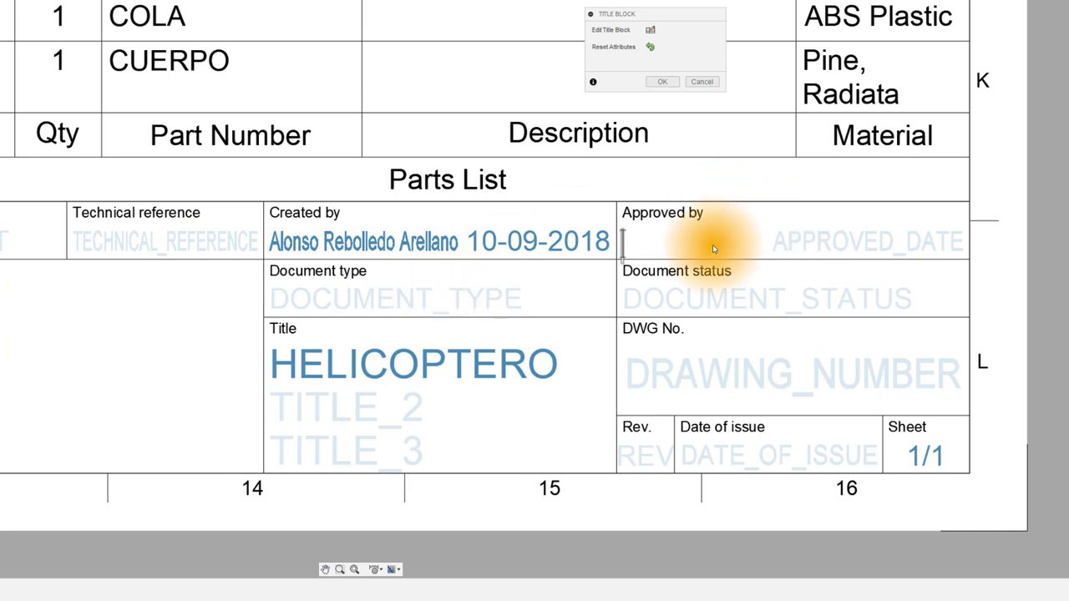
type("Max")
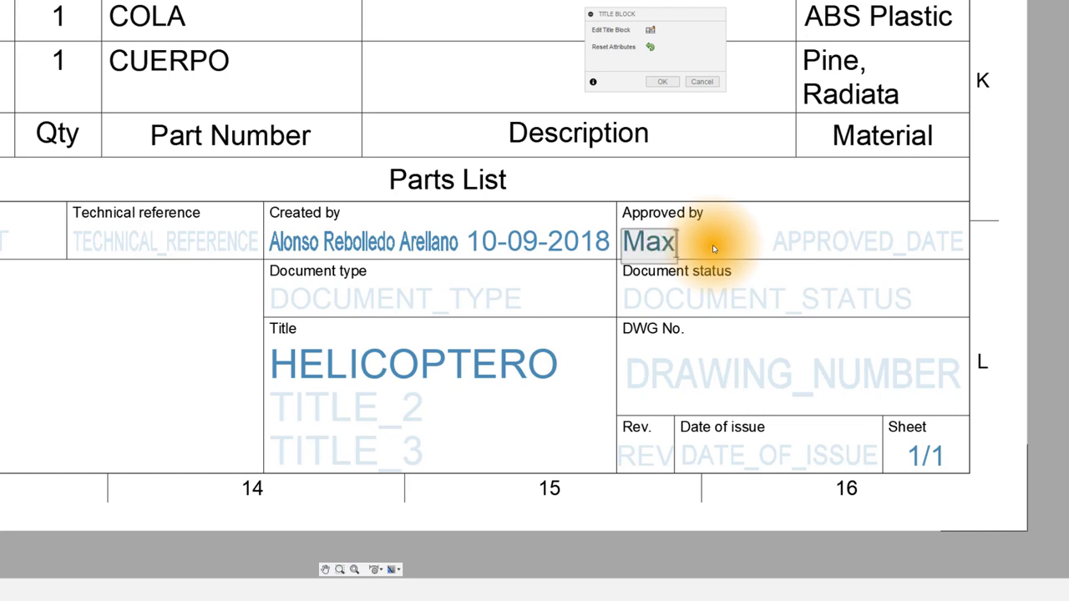
type(". Are")
type("valo")
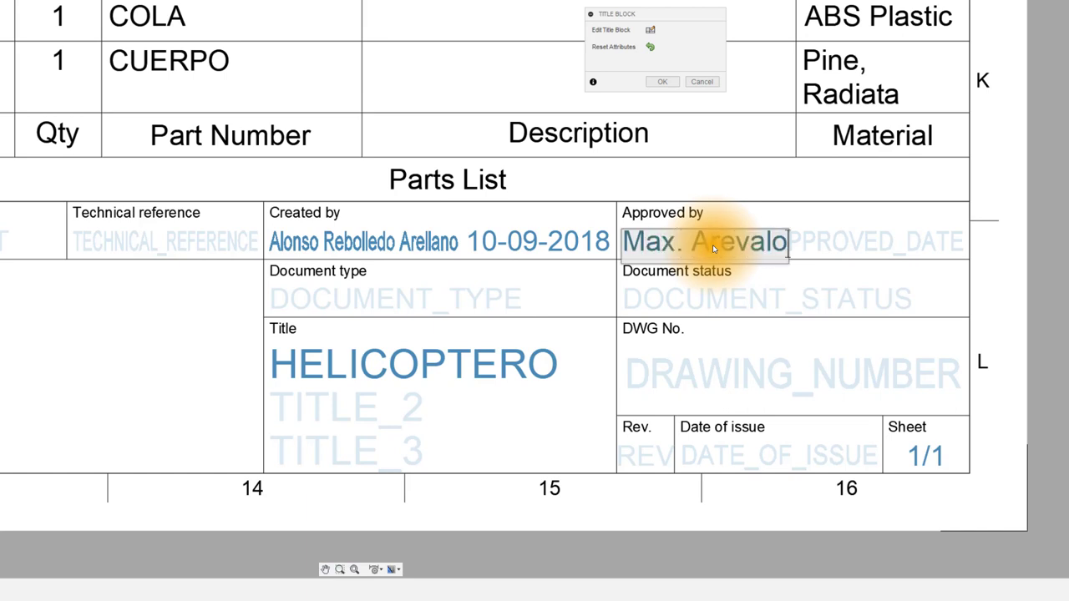
type(" R.")
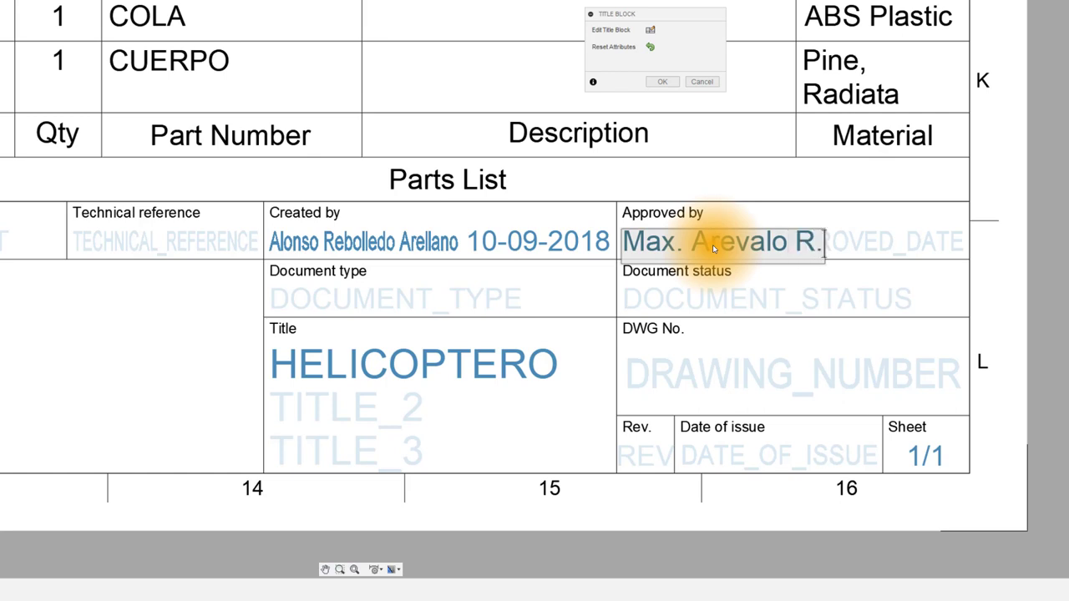
key("Return")
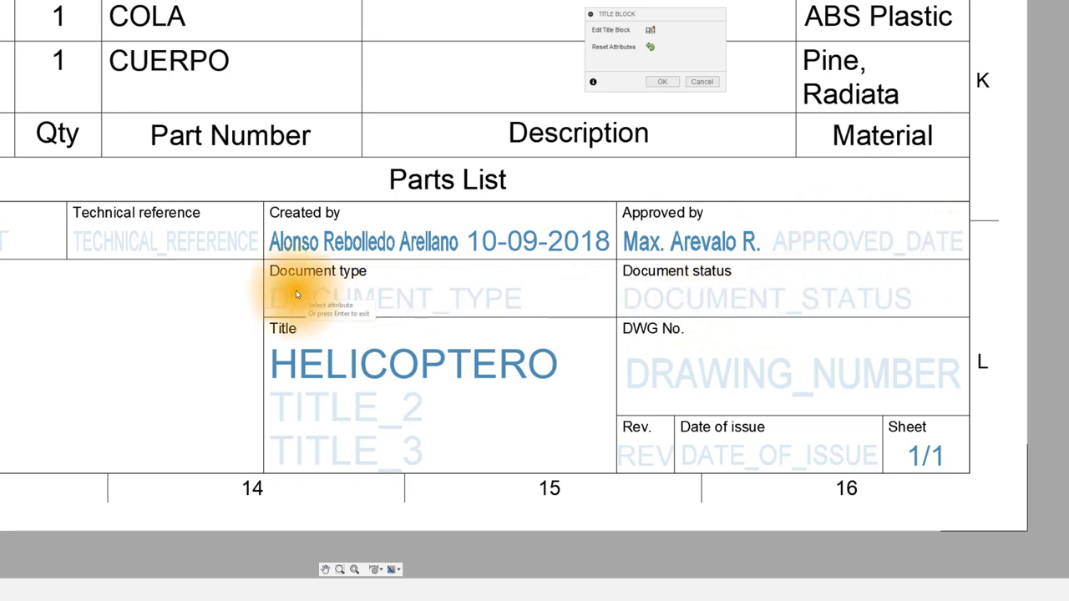
- Set Document type to FUSION 360 and commit the department entry
left_click(334, 305)
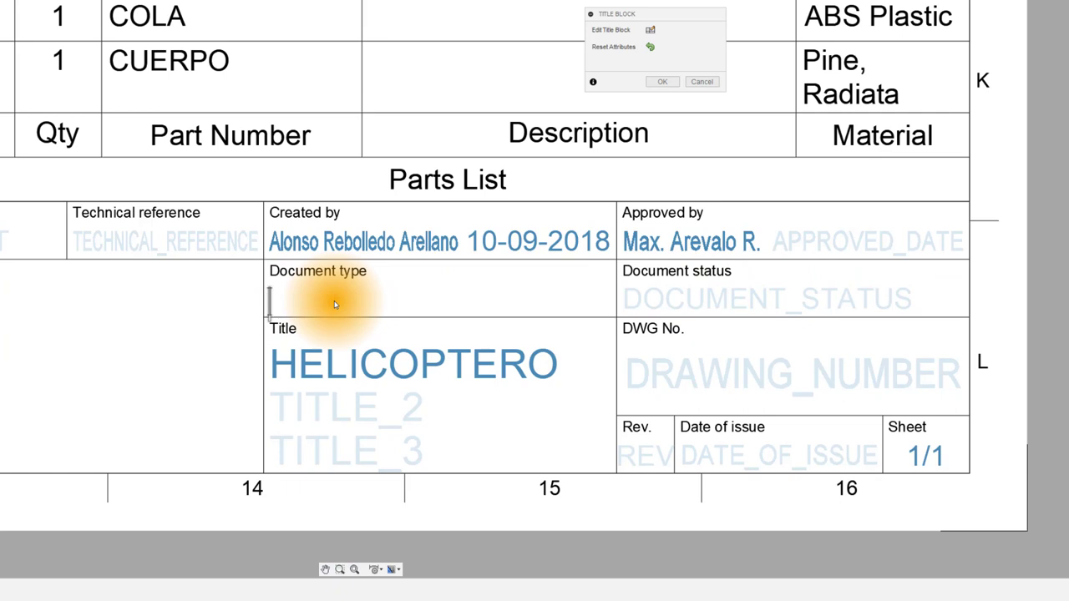
type("FUSION 3")
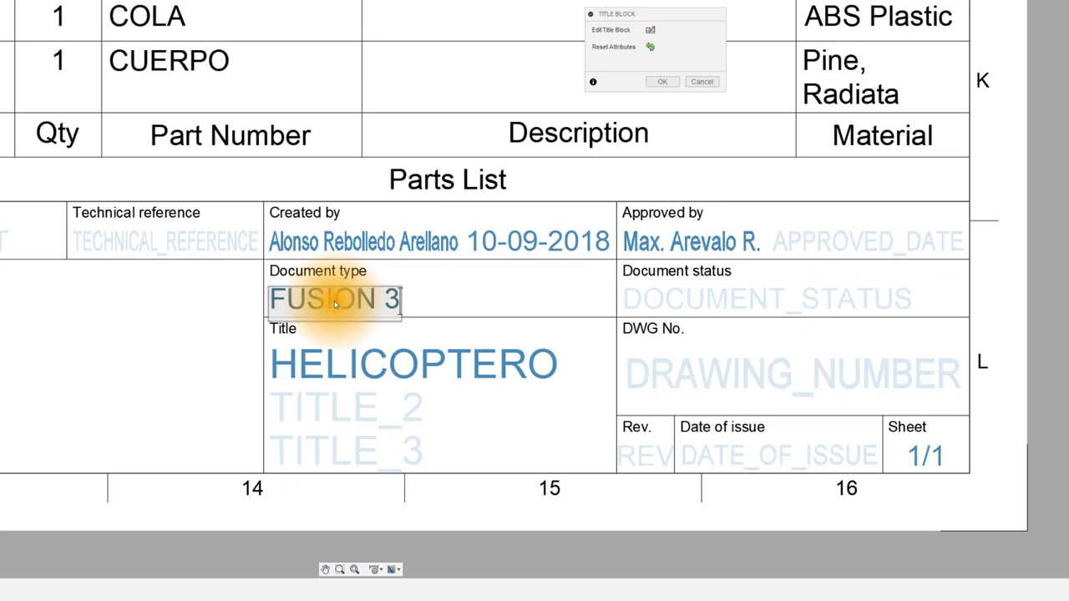
type("60")
key("Return")
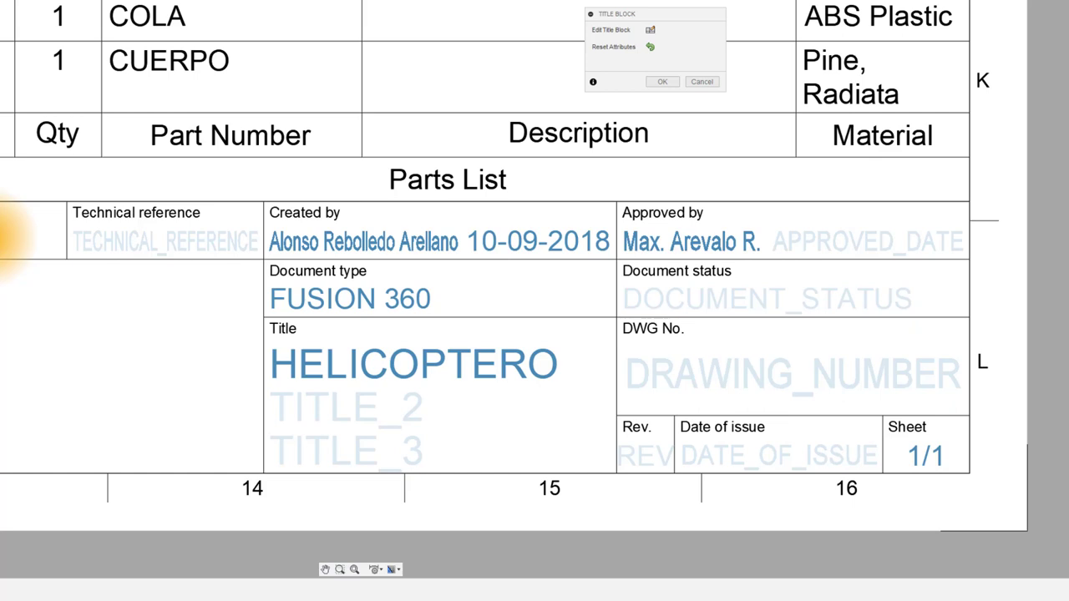
left_click(7, 241)
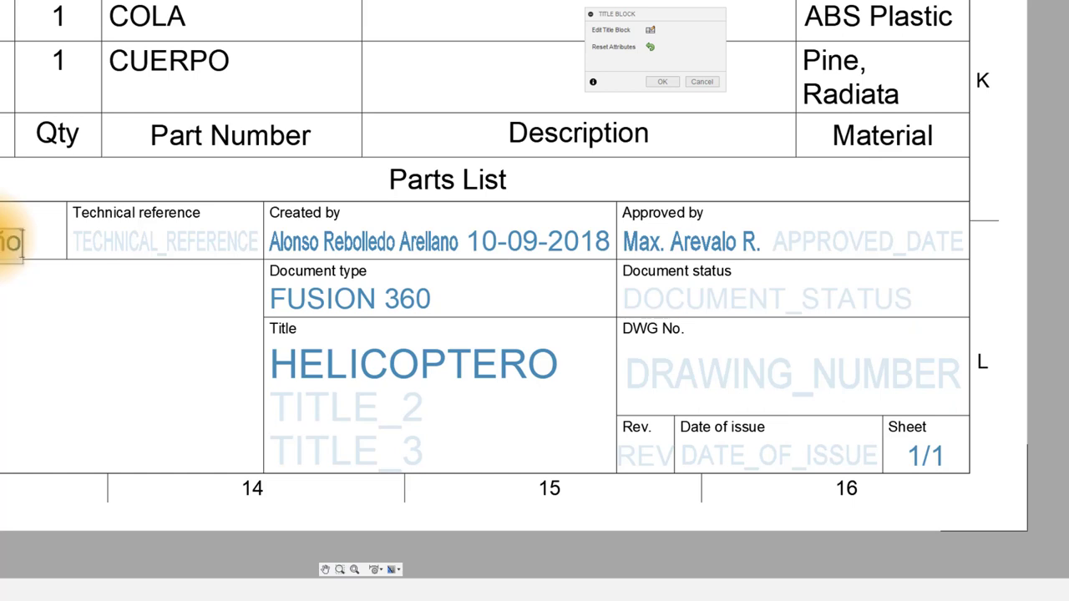
key("Return")
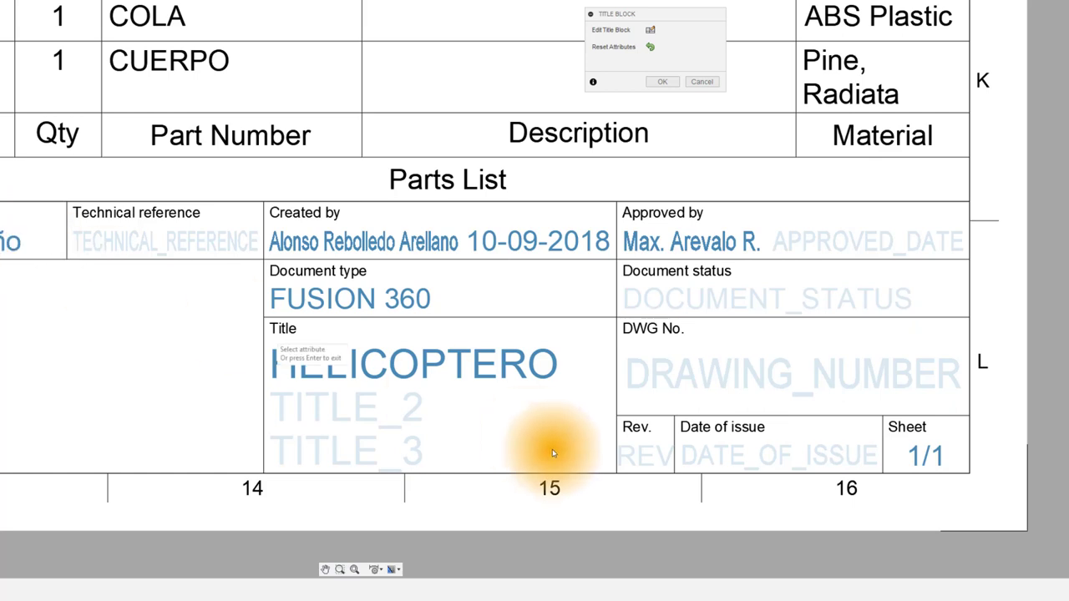
- Set Rev. to 4, DWG No. to 135-A and Date of issue to 10-09-2018
left_click(642, 456)
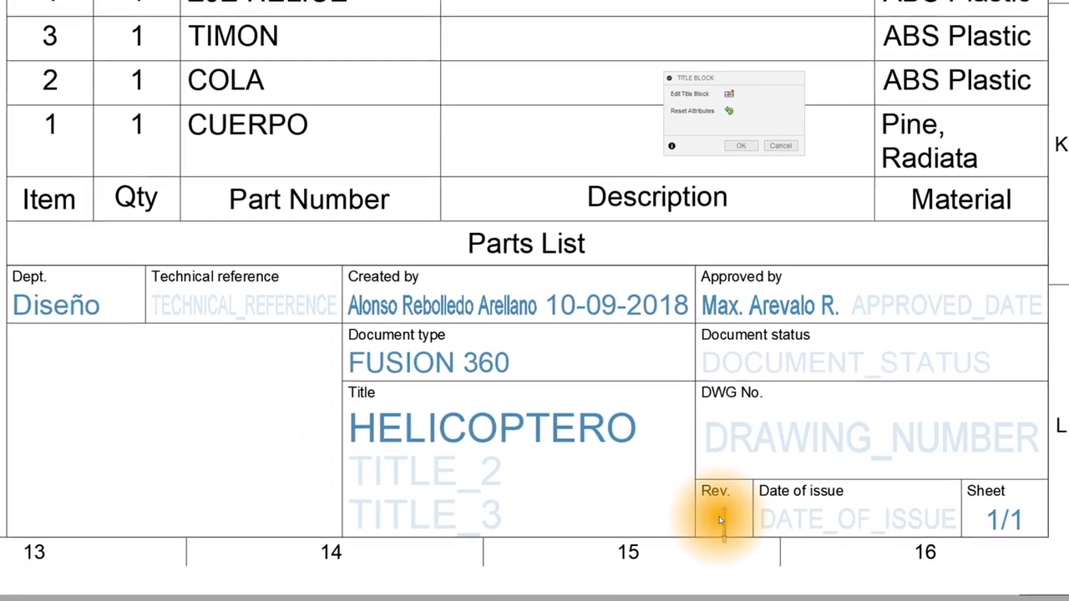
type("4")
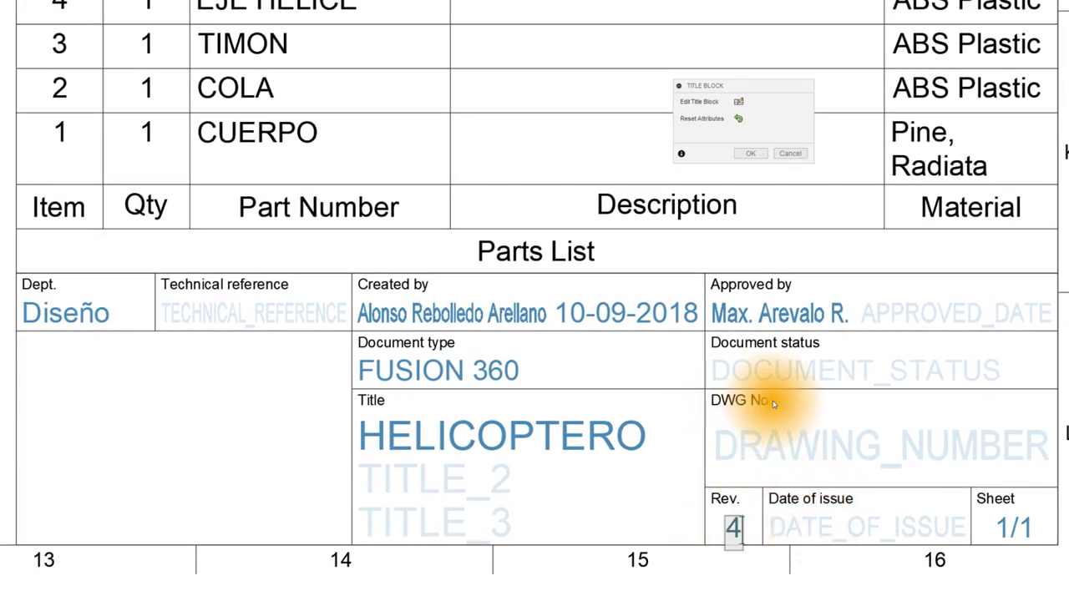
key("Return")
left_click(757, 447)
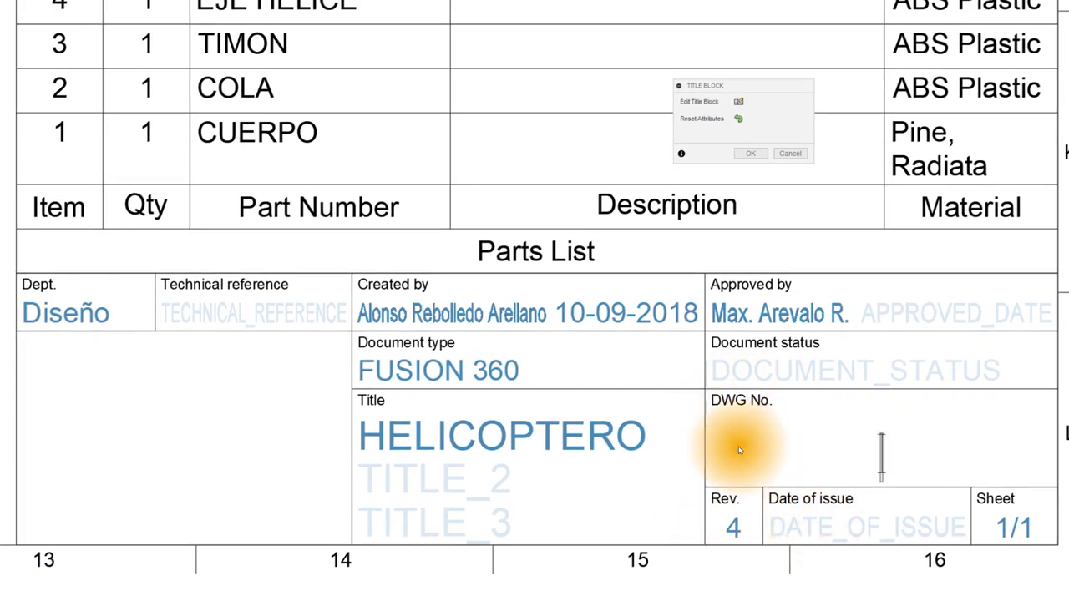
type("135")
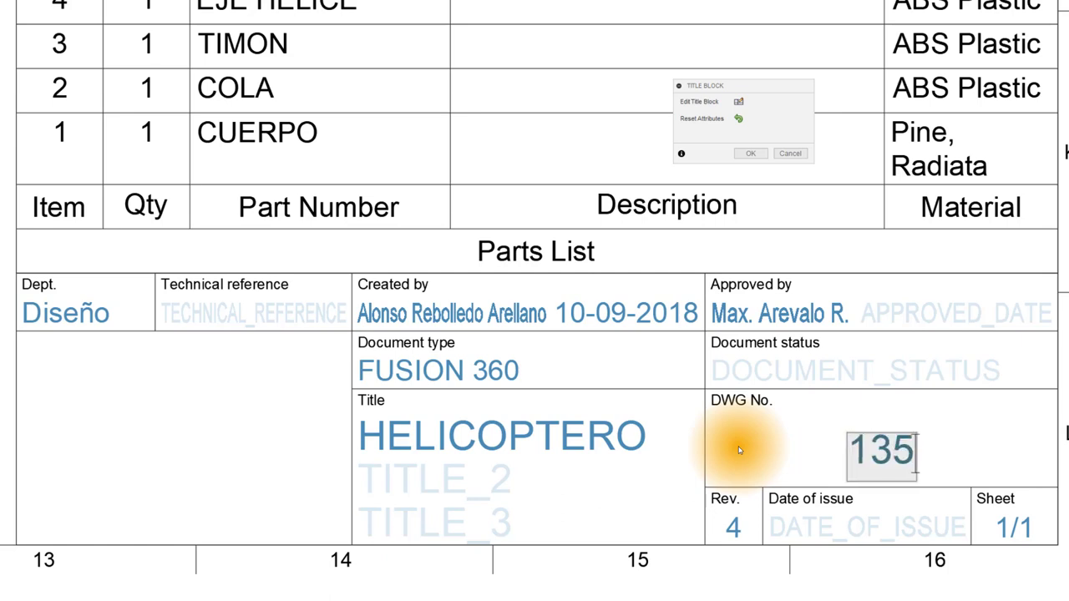
type("-")
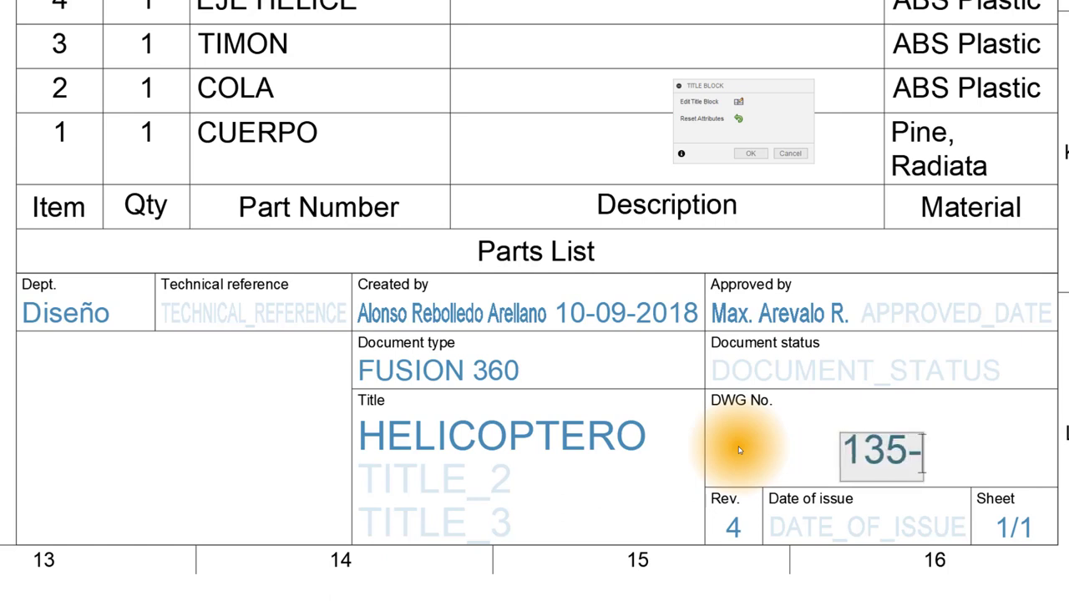
type("A")
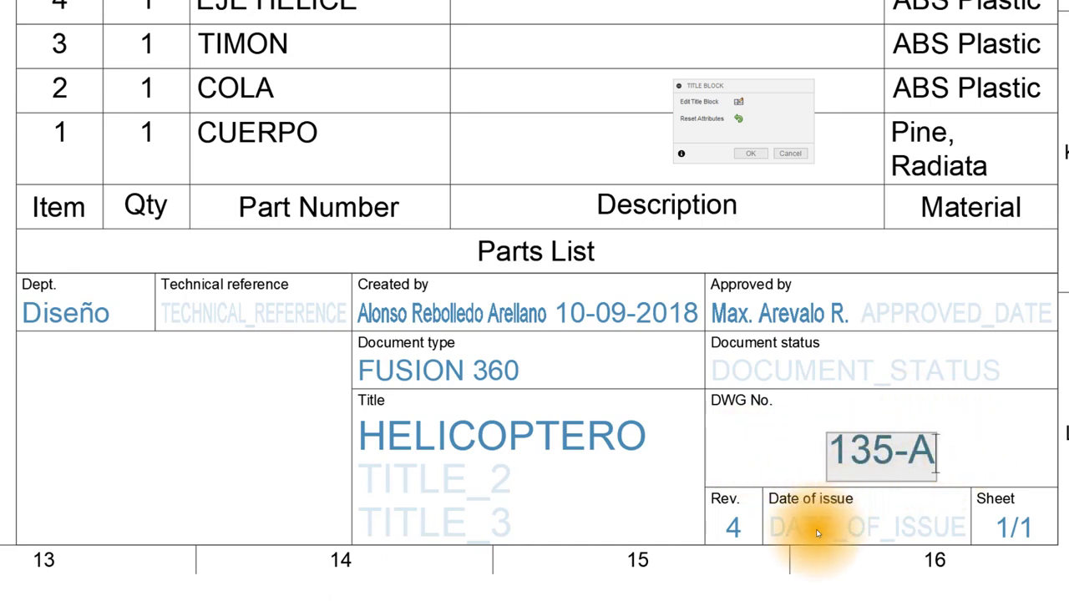
key("Return")
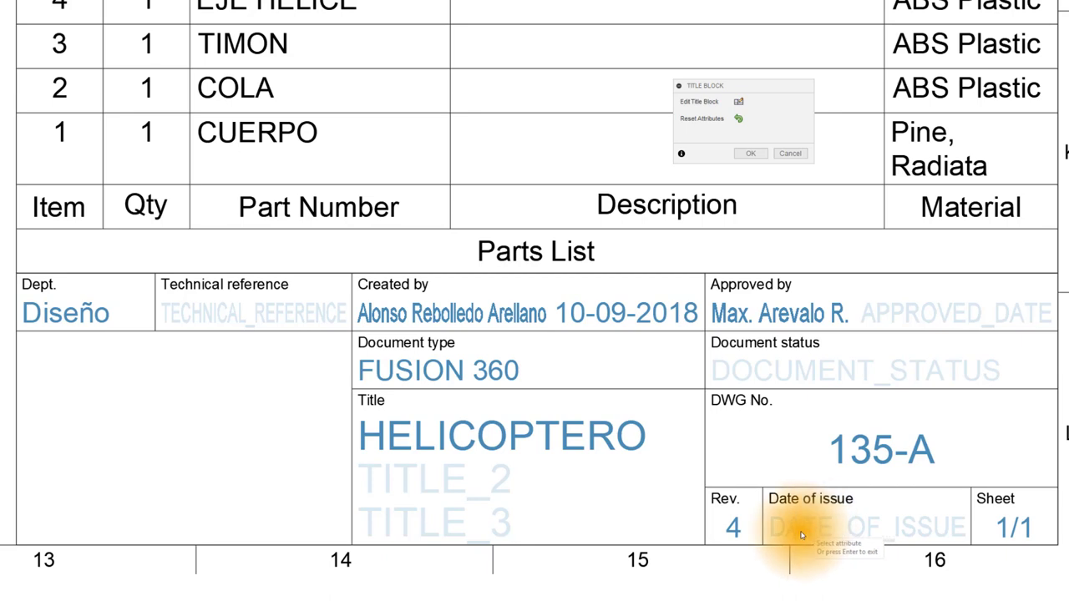
left_click(797, 533)
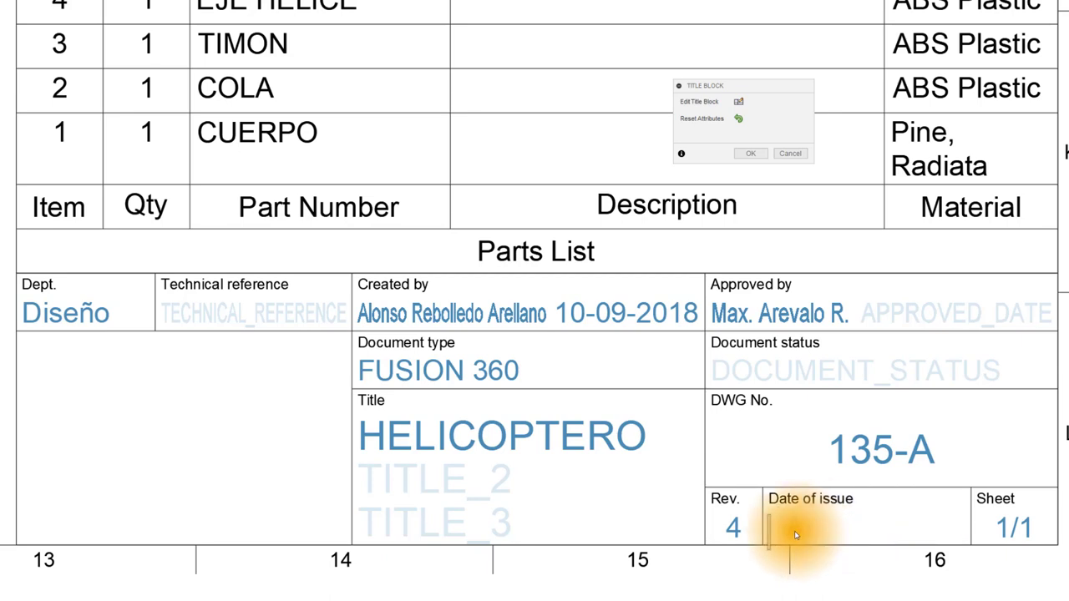
type("1")
type("0-")
type("09-")
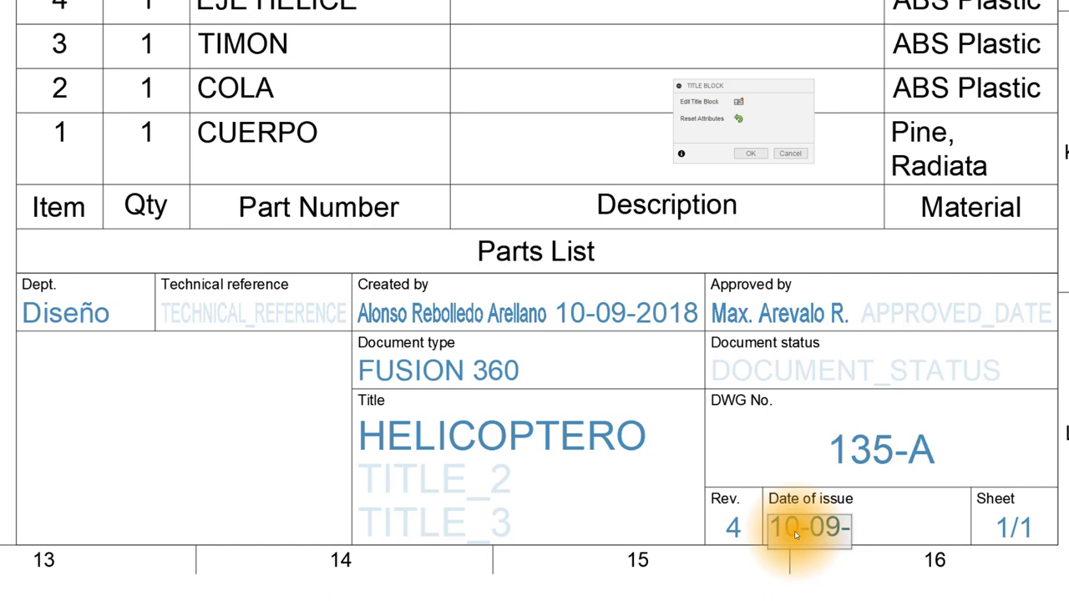
type("2018")
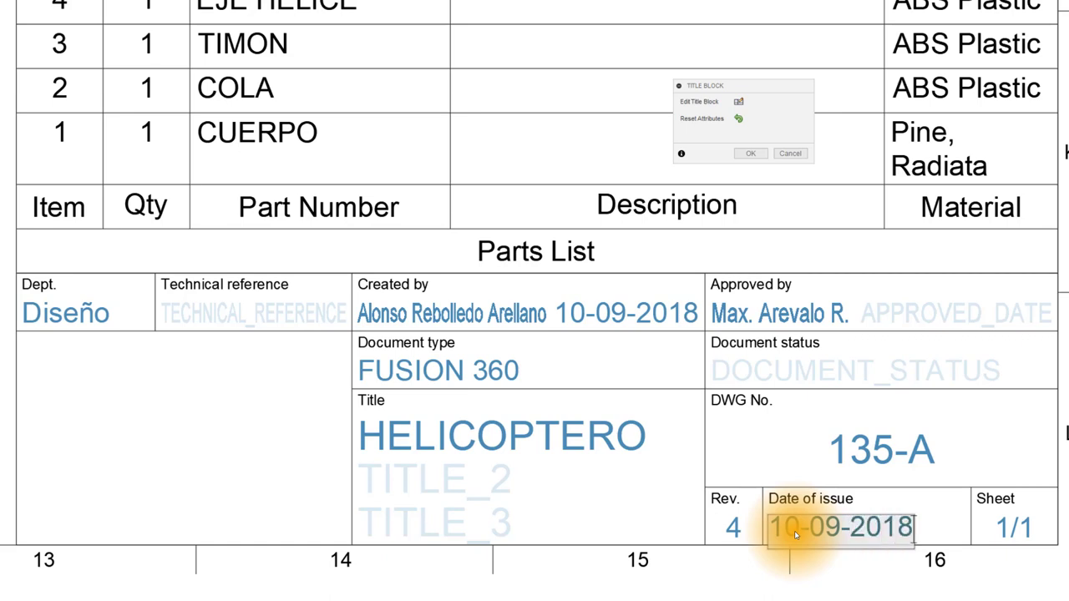
key("Return")
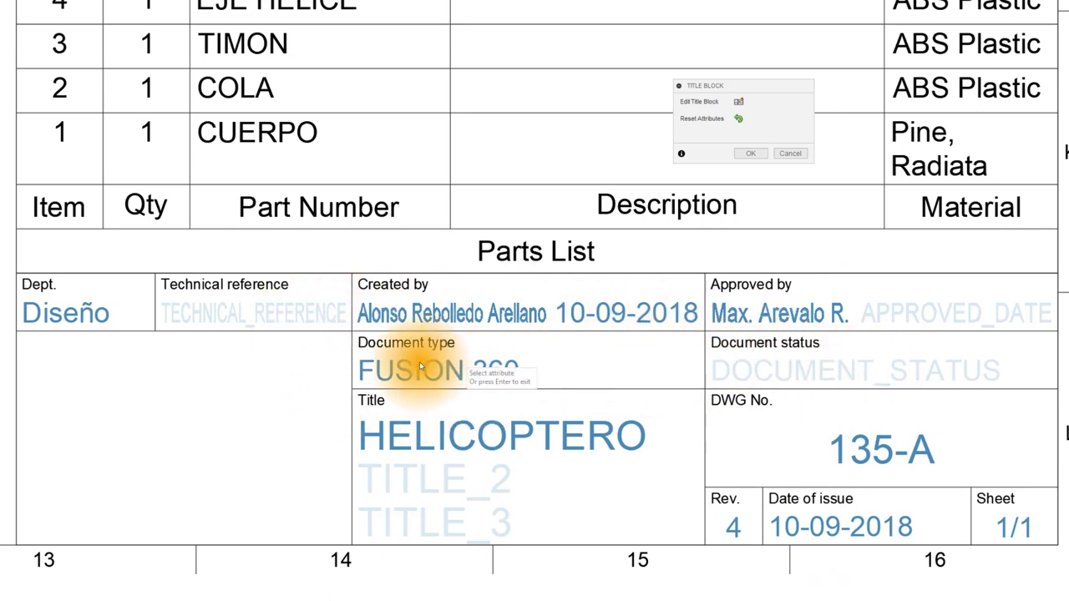
- Set the Technical reference field to DWG
left_click(217, 314)
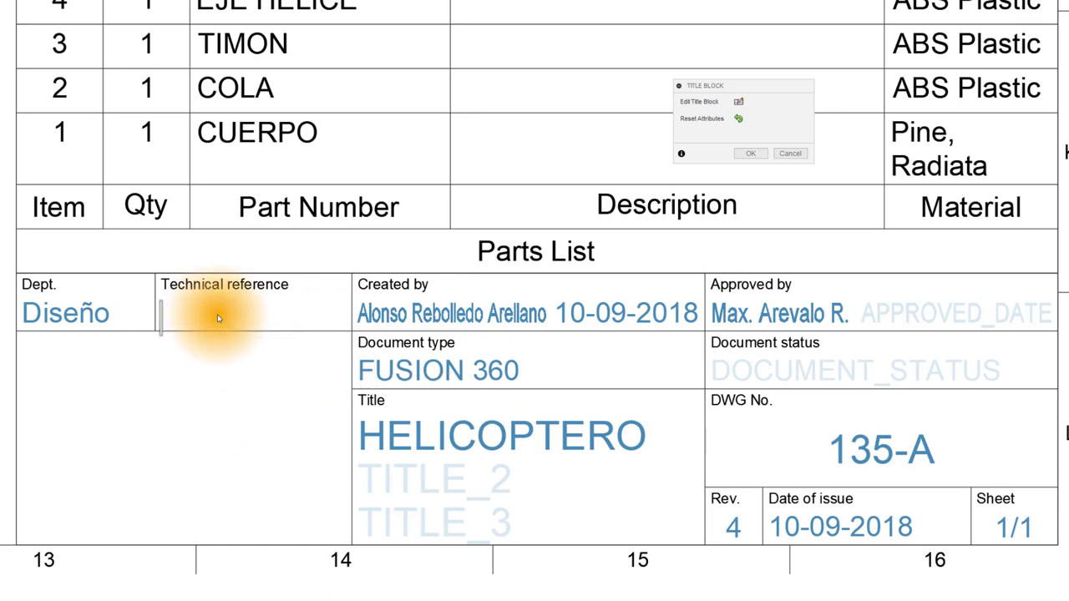
type("DW")
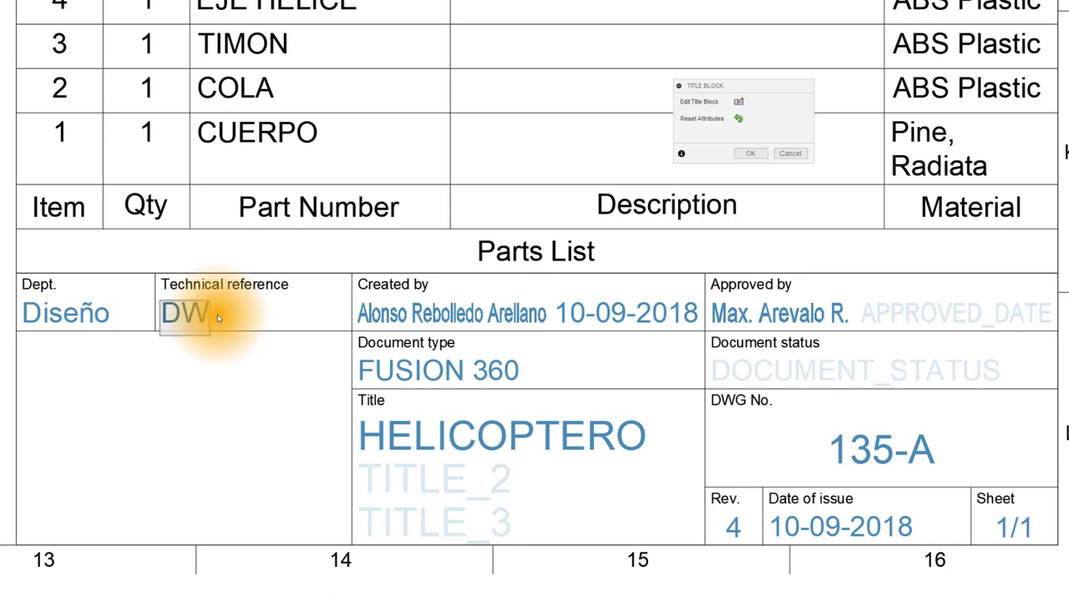
type("G.")
key("BackSpace")
key("Return")
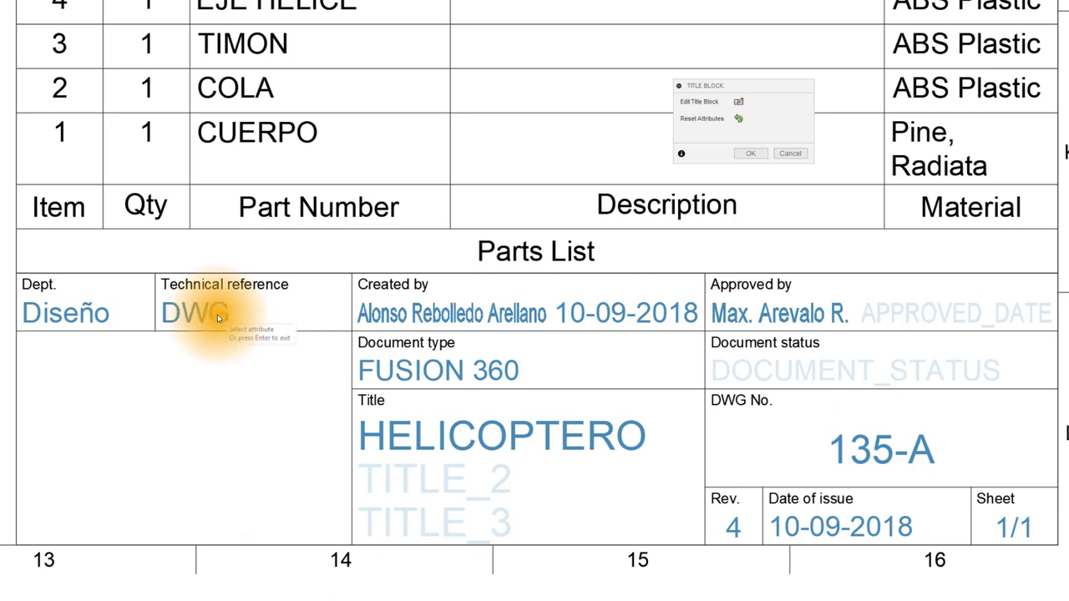
- Set Document status to 1574-9, then extend it to 1574-9 APROBADO
left_click(831, 376)
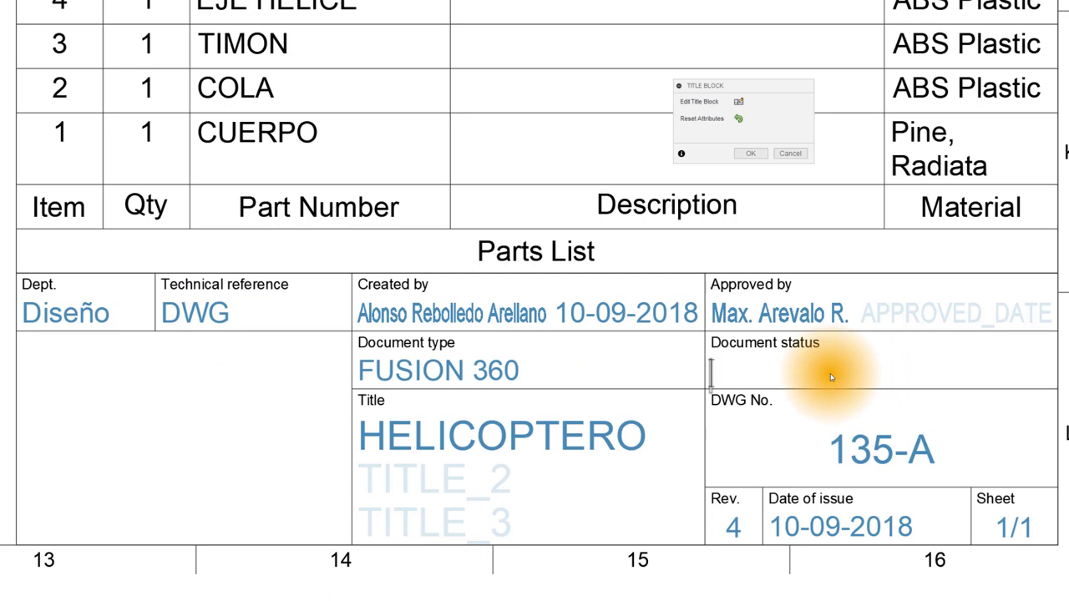
type("1574-9")
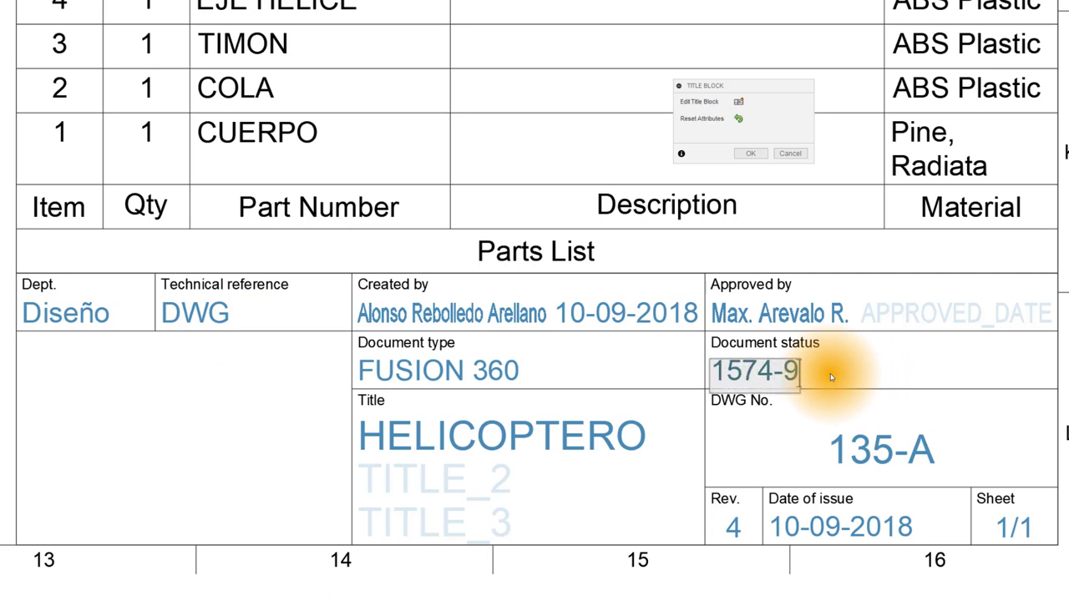
key("Return")
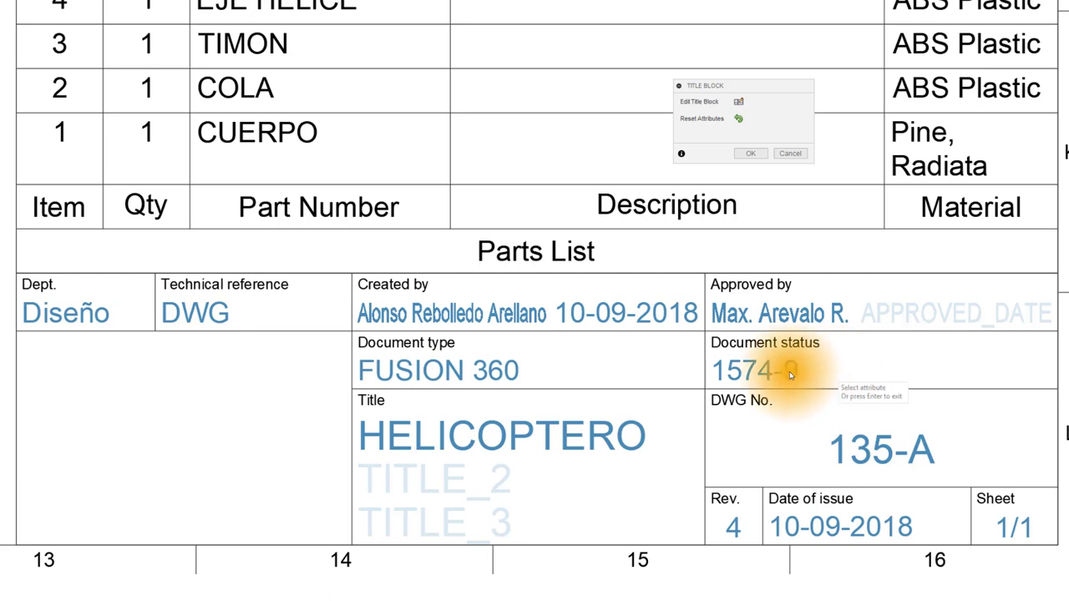
left_click(786, 376)
left_click_drag(727, 370, 691, 371)
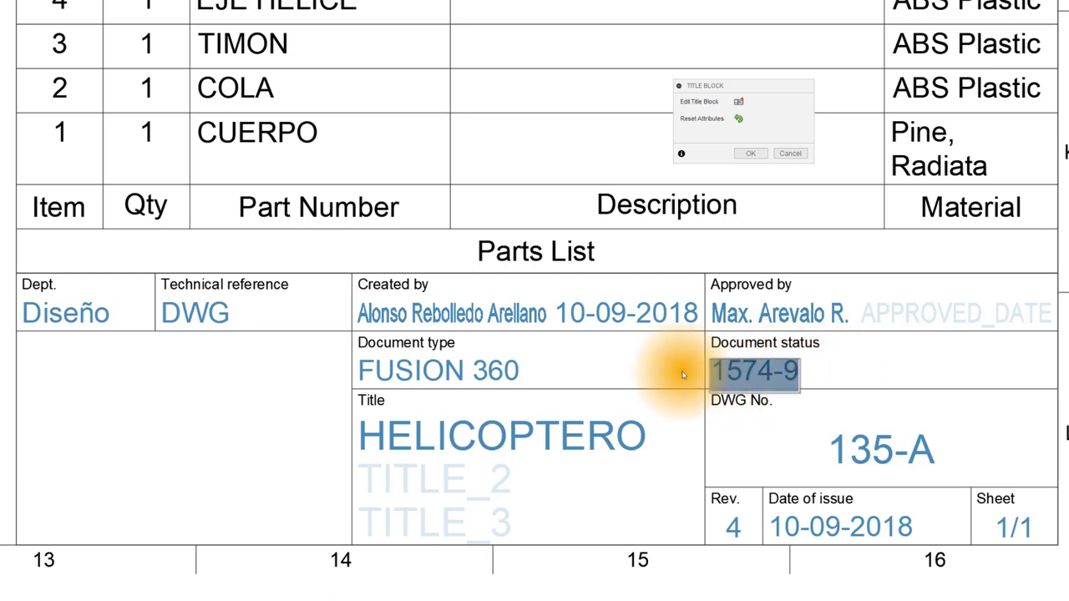
left_click(797, 370)
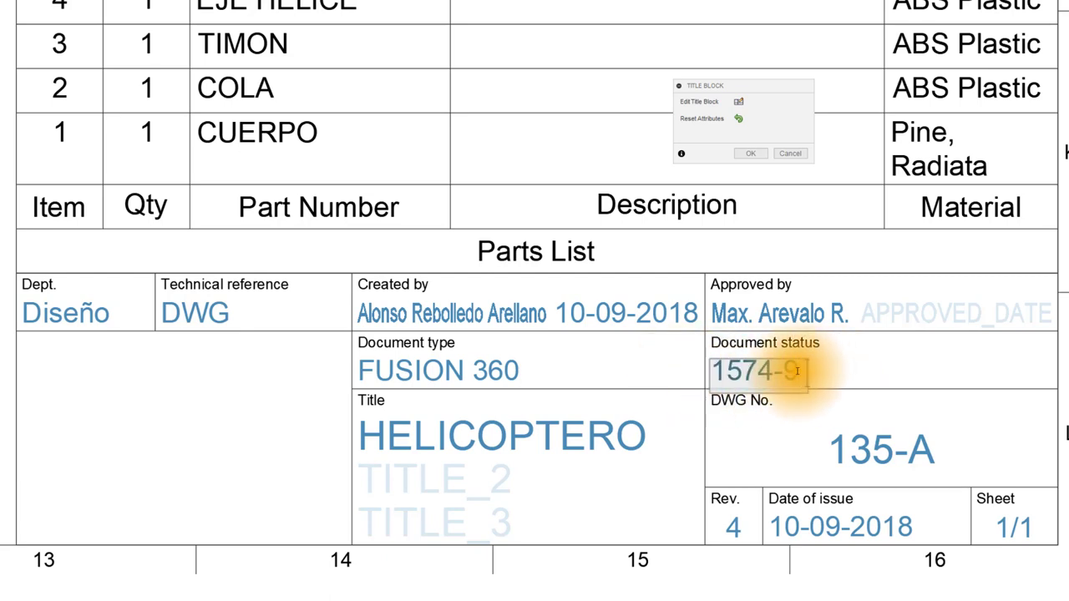
type(" AP")
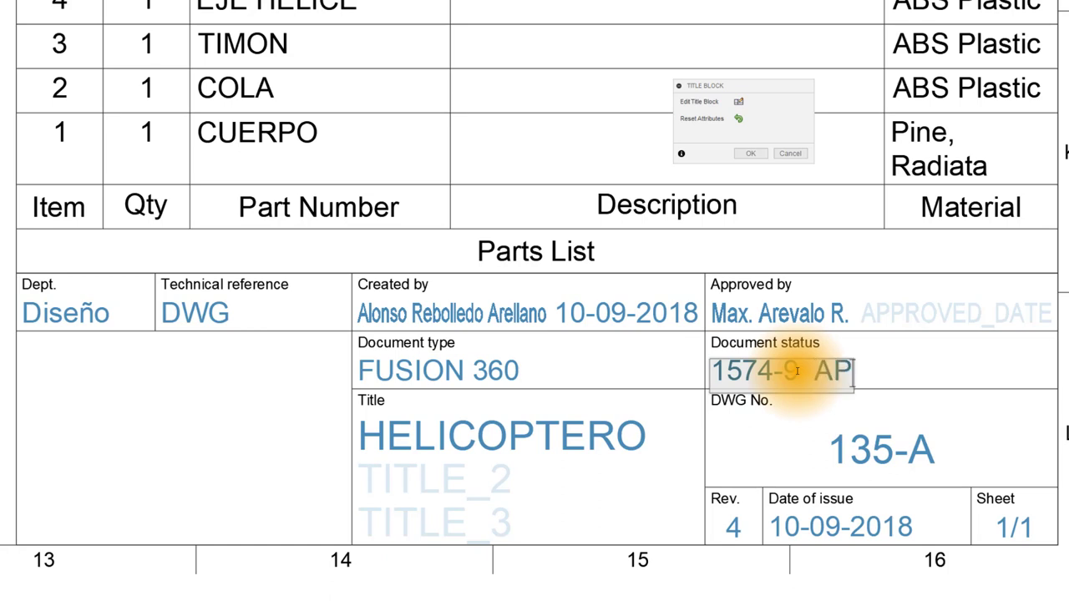
type("ROBA")
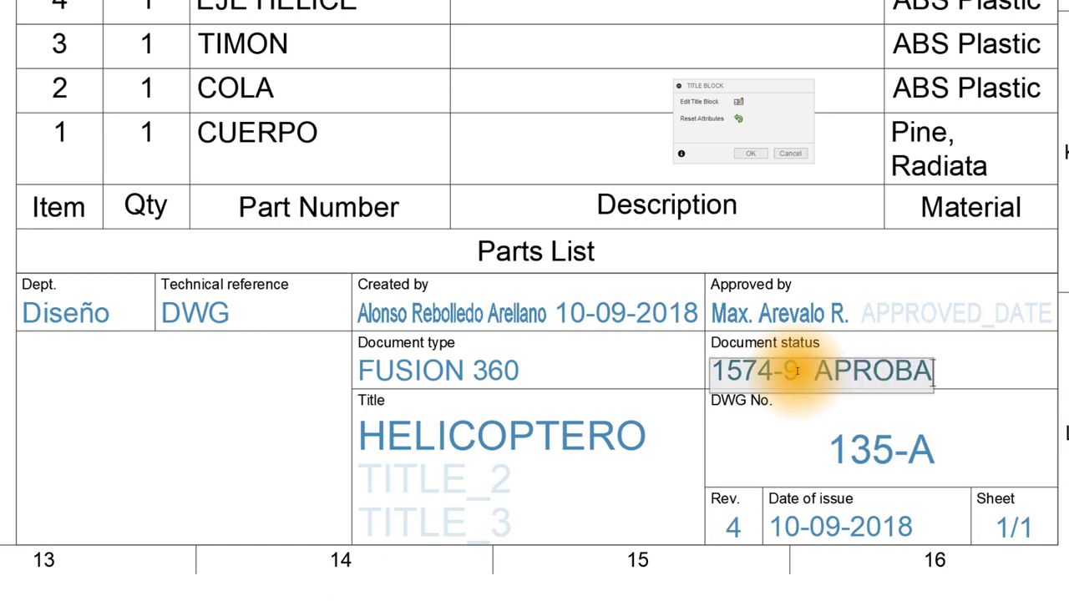
type("DO")
key("Return")
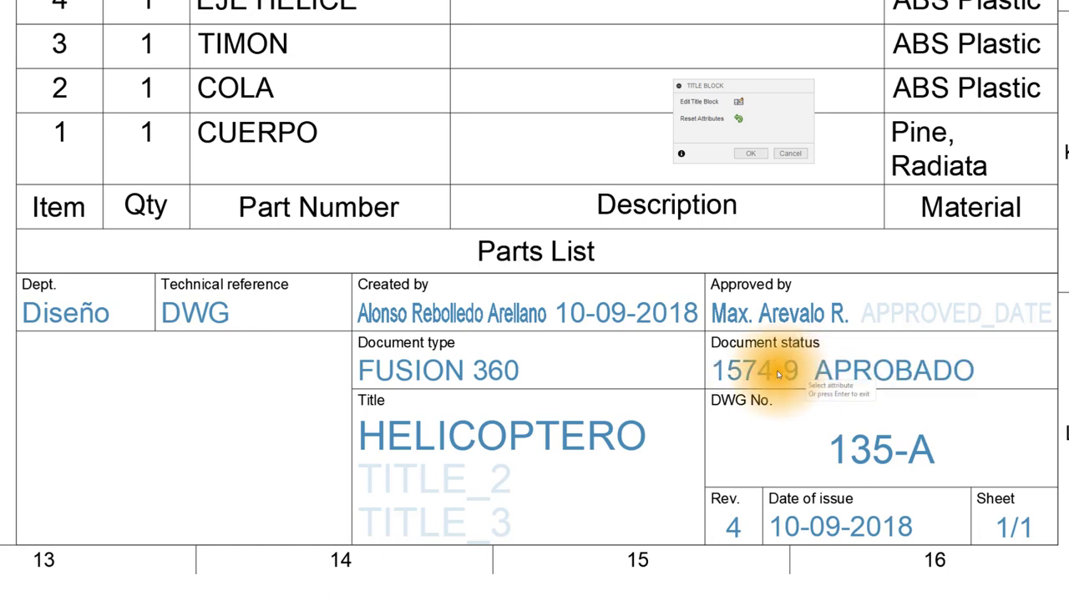
scroll(314, 450, "up", 2)
scroll(315, 449, "down", 2)
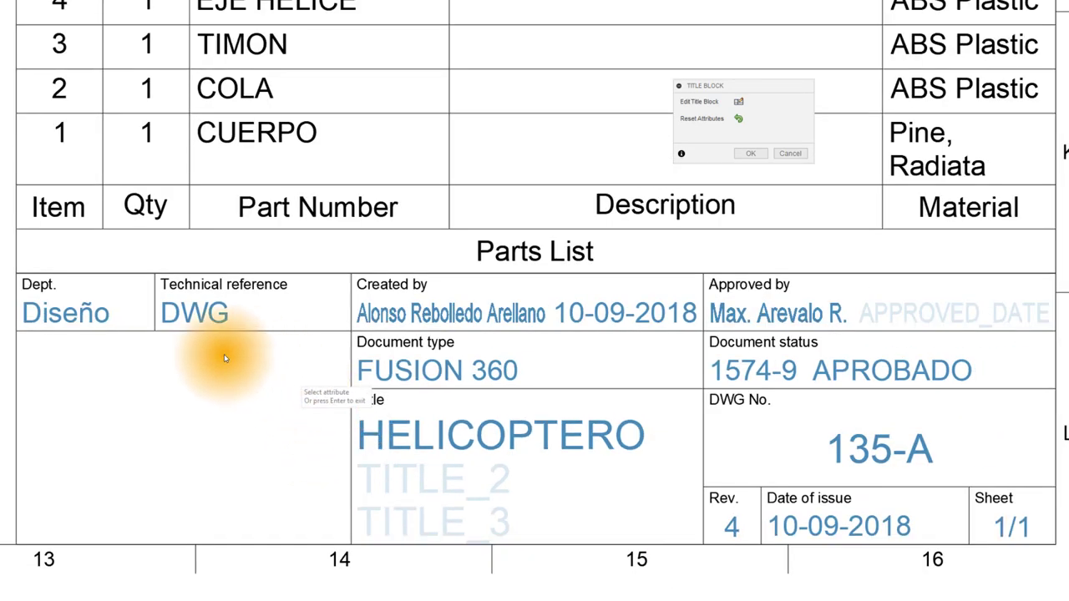
scroll(280, 439, "down", 1)
scroll(250, 421, "down", 1)
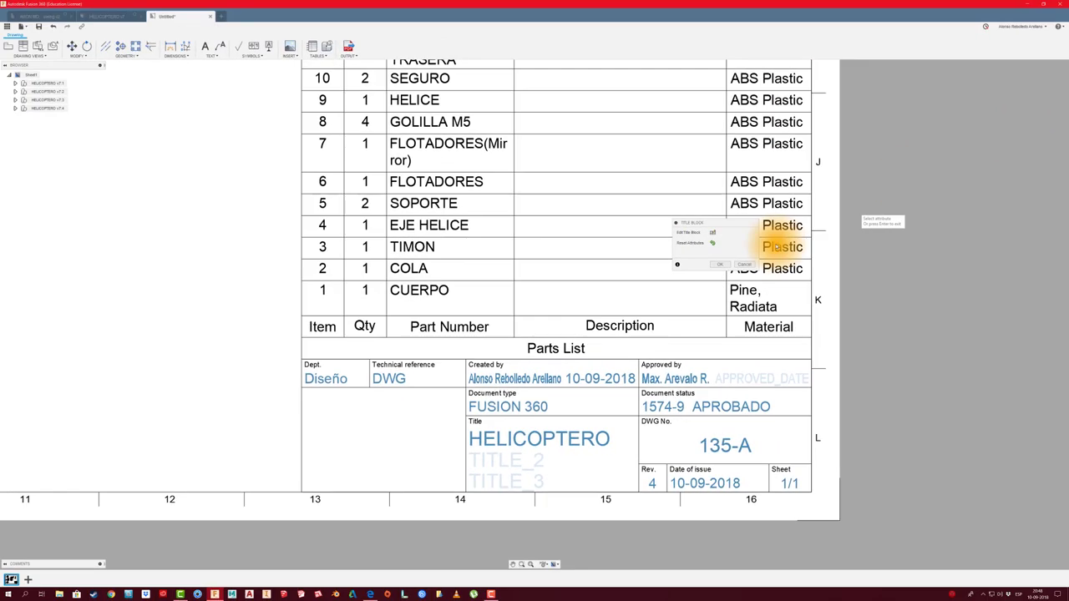
- Preview Logo ARTPLAY-02 from the desktop in Photos, then return to Fusion 360
left_click(1027, 5)
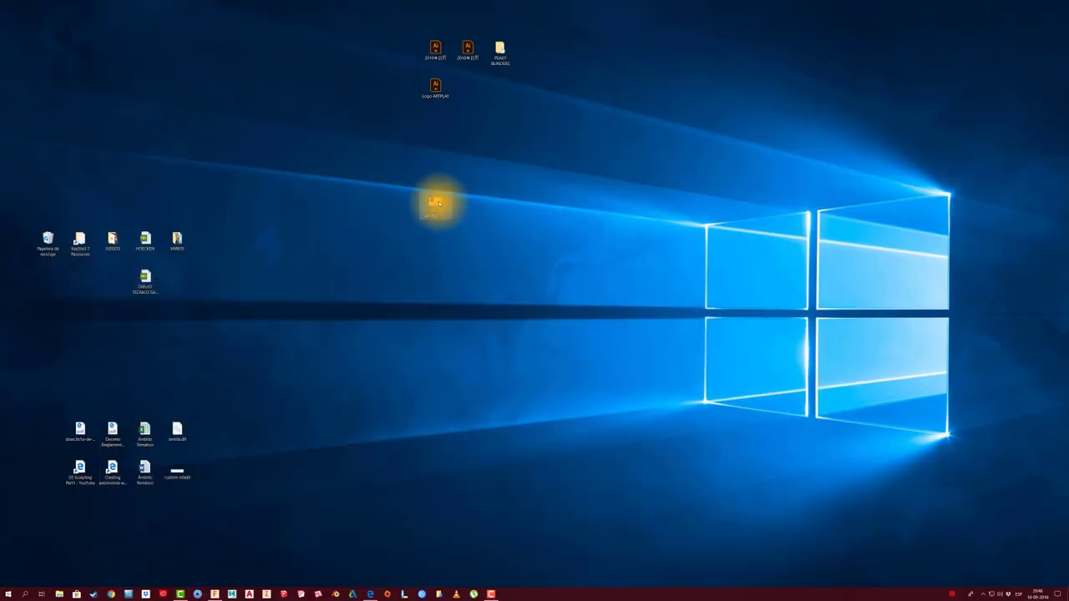
double_click(435, 203)
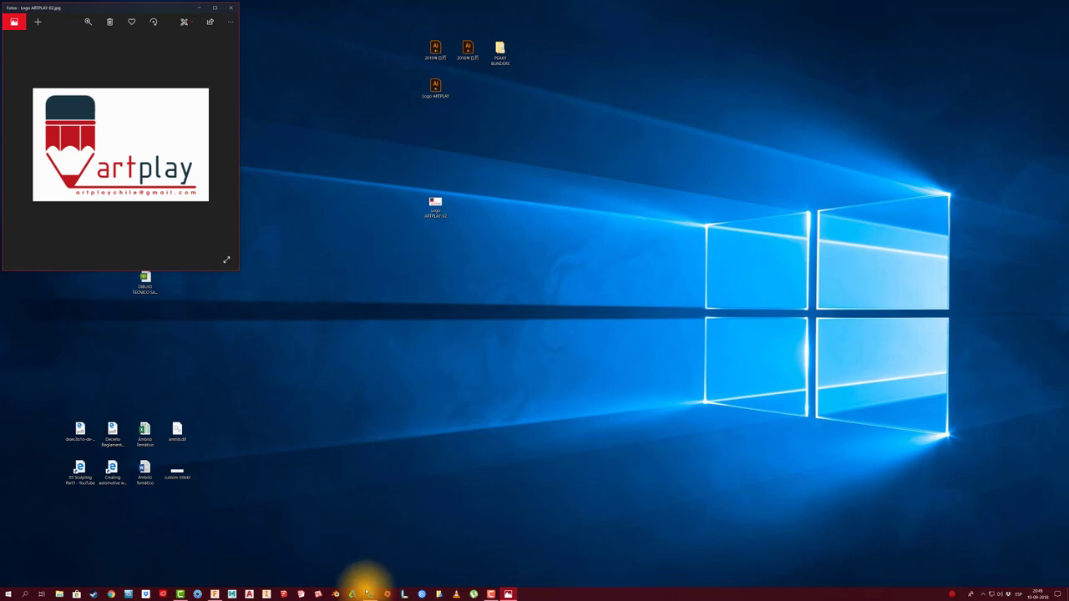
left_click(216, 594)
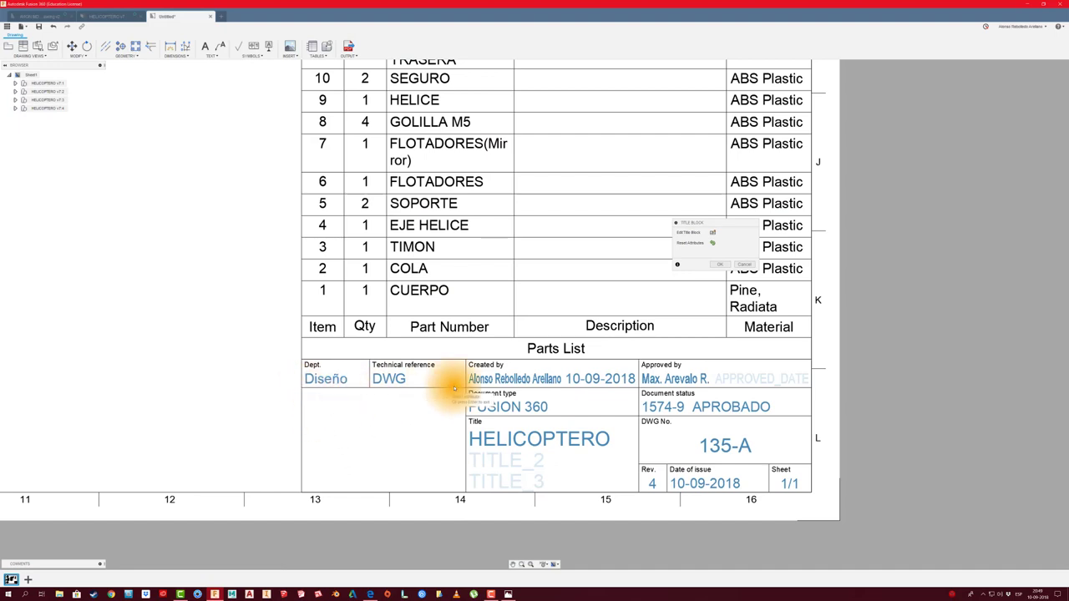
- Close title block editing and dimension the empty cell as 58 wide by 37 high
left_click(170, 46)
left_click(302, 388)
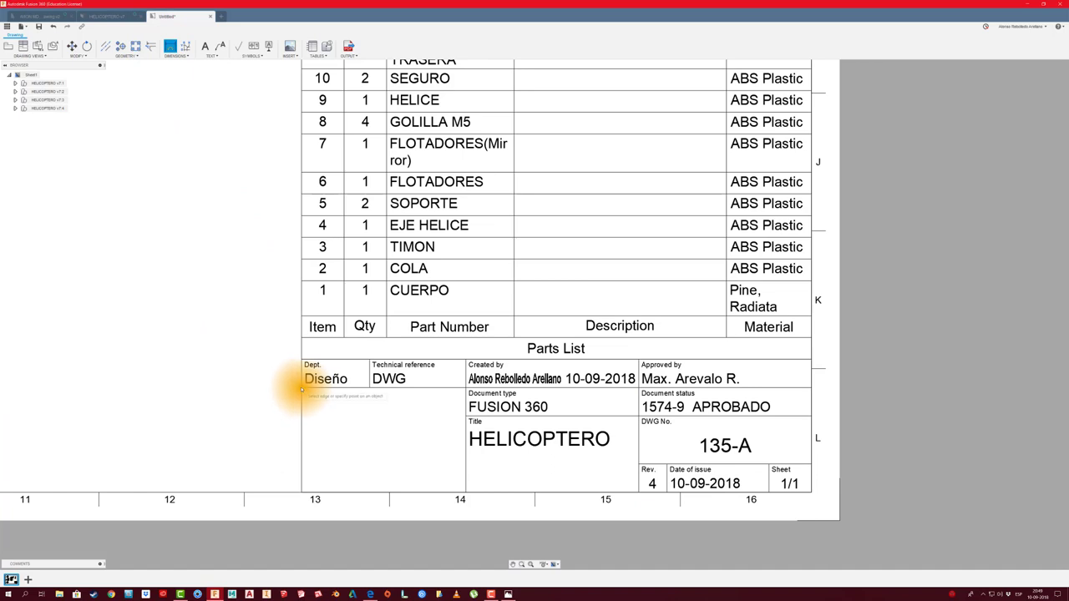
left_click(440, 415)
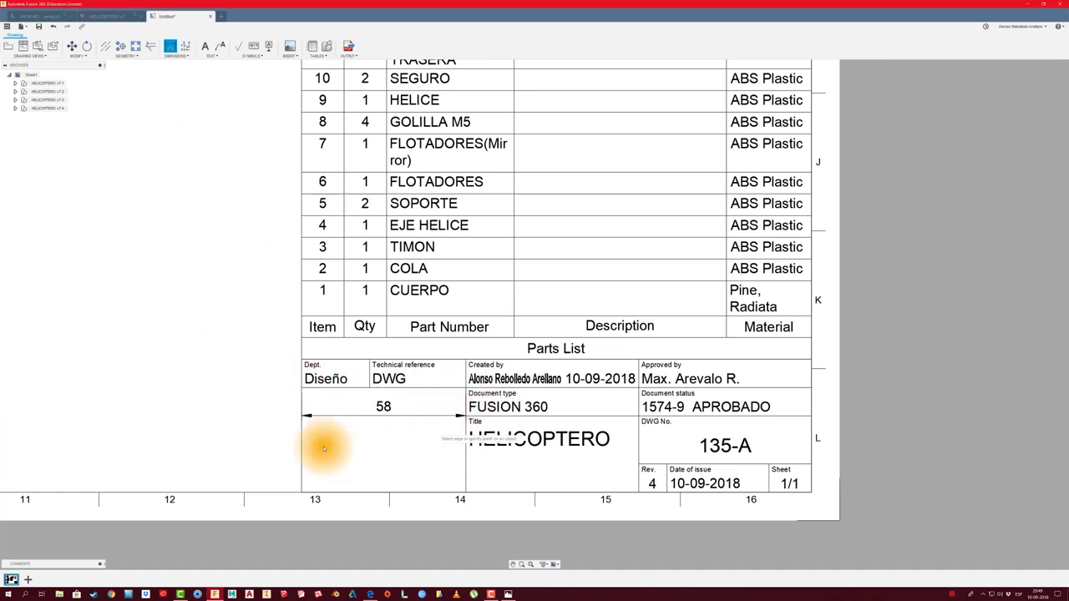
left_click(302, 390)
left_click(302, 391)
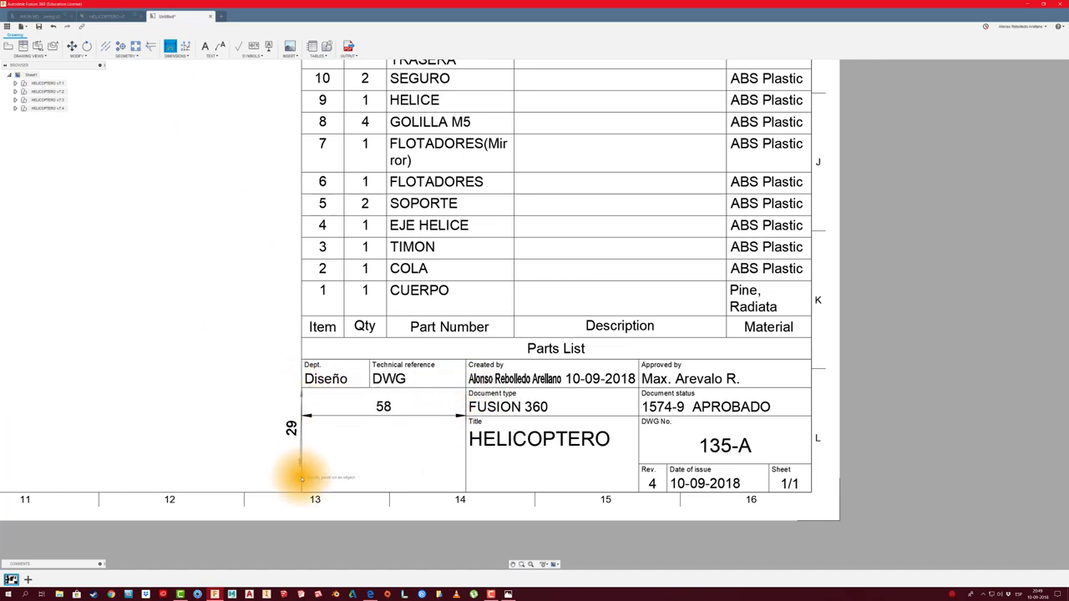
left_click(303, 493)
left_click(274, 474)
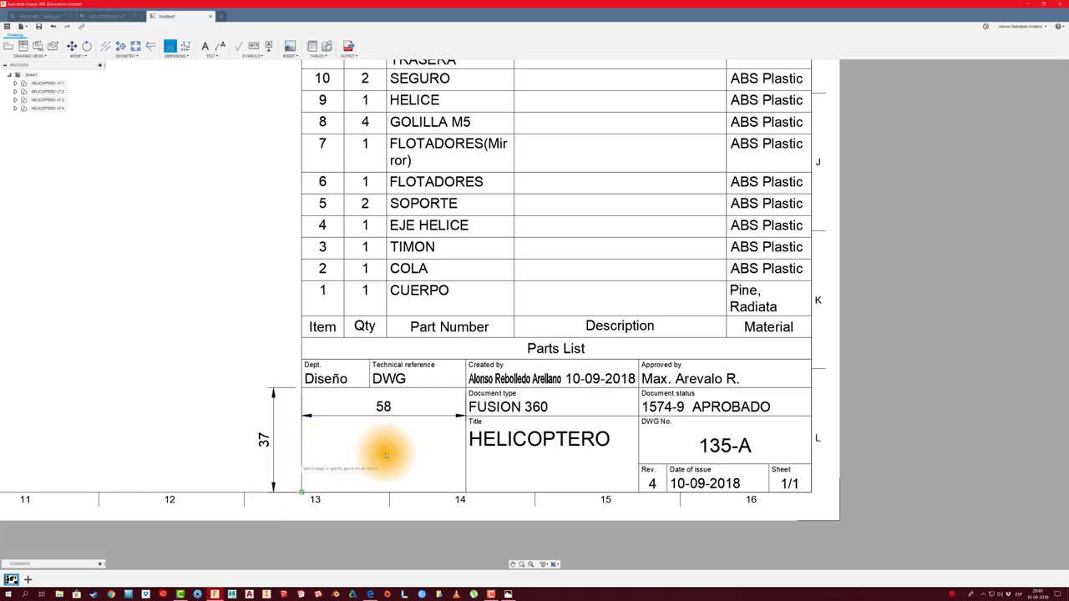
key("Escape")
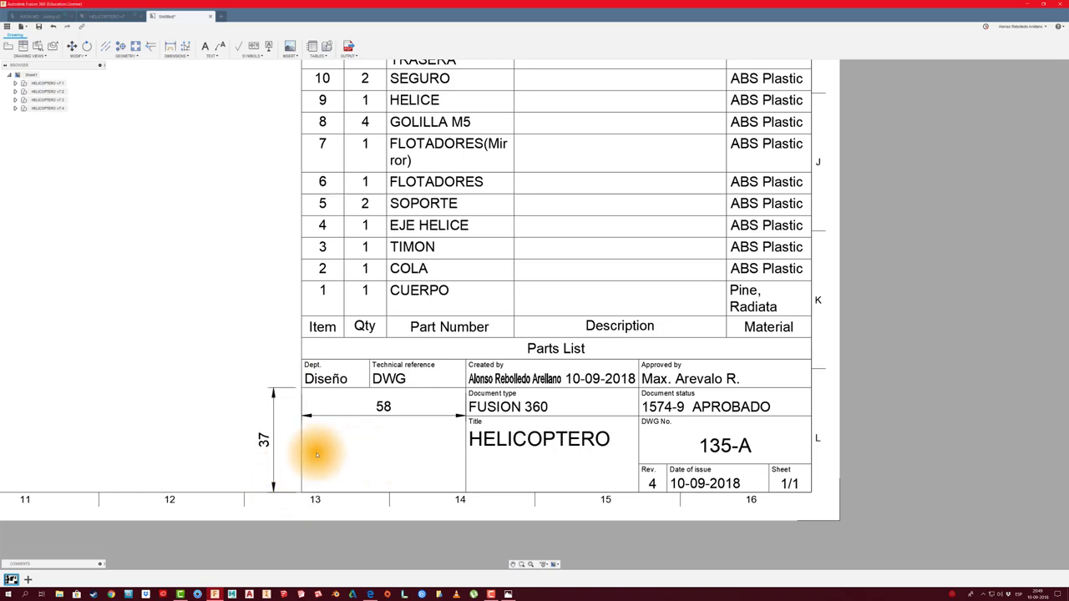
- Delete the 37 and 58 measurement dimensions
left_click(262, 443)
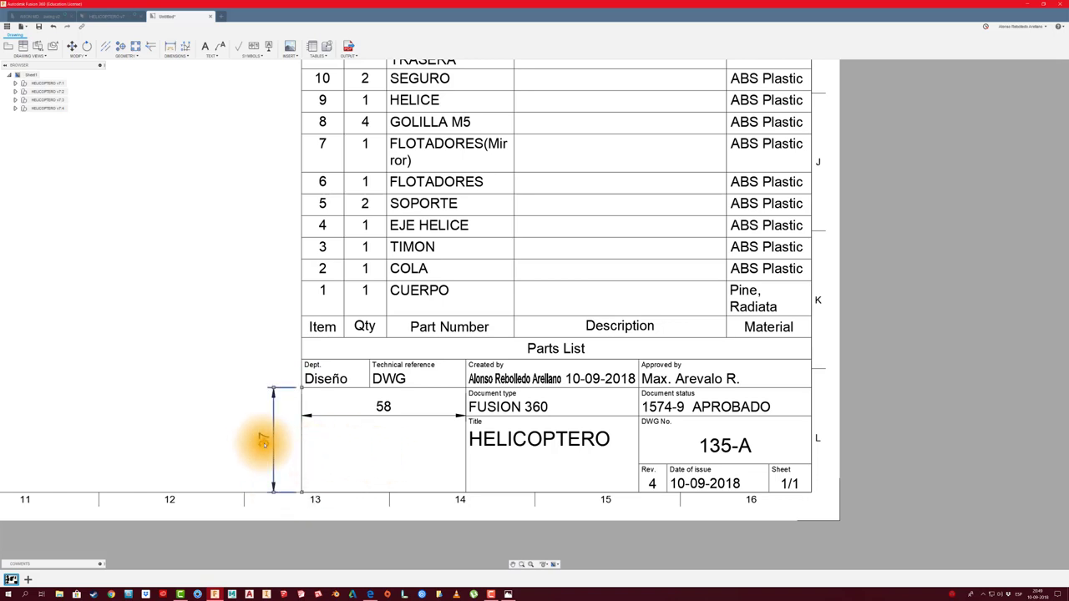
key("Delete")
left_click(384, 407)
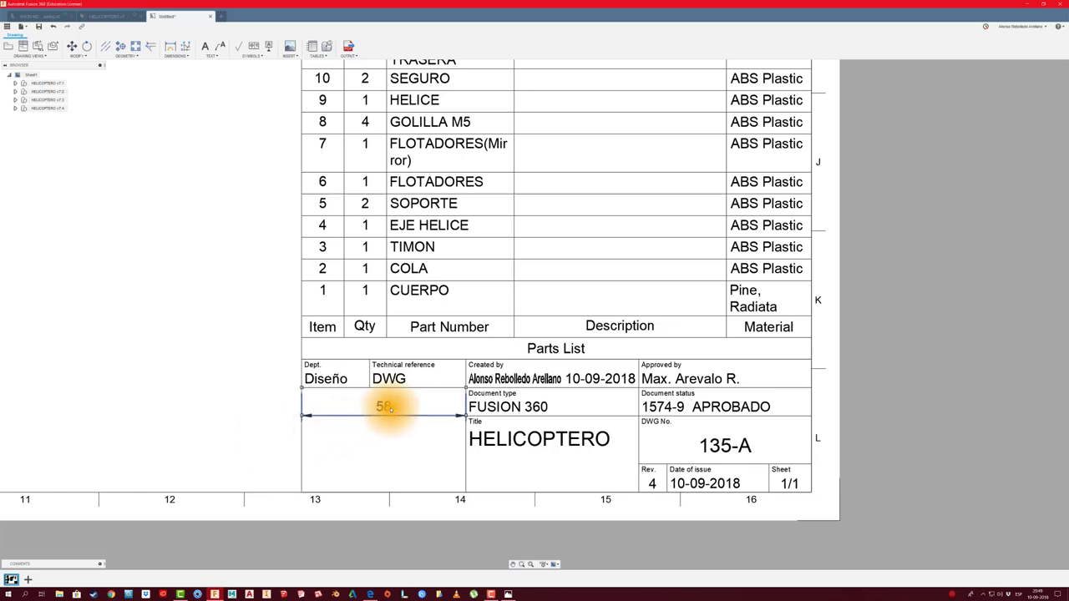
key("Delete")
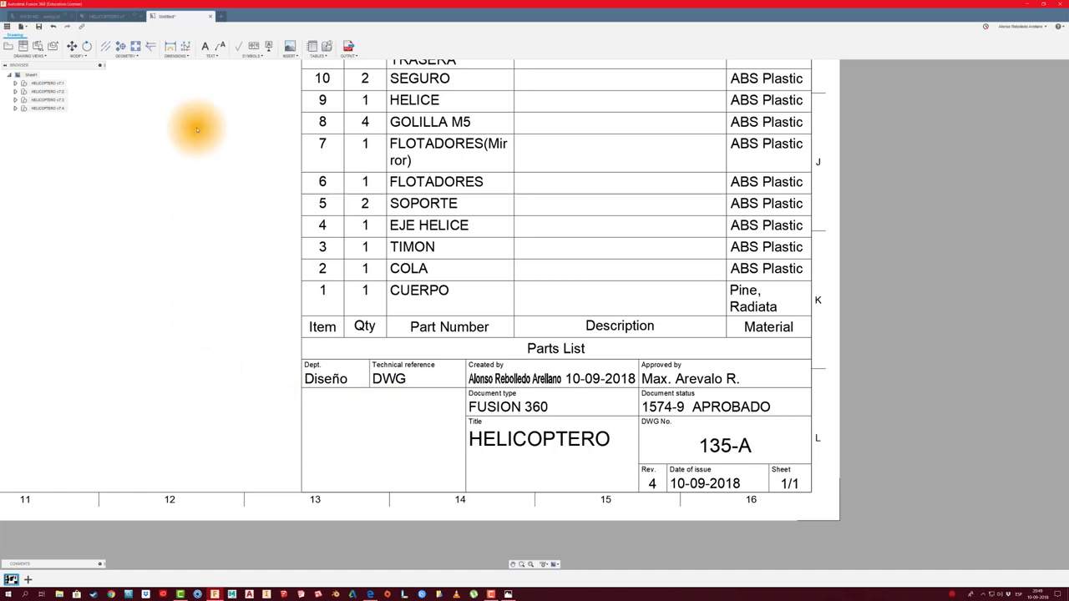
- Insert the Logo ARTPLAY-02 image into the title block's empty lower-left cell
left_click(290, 50)
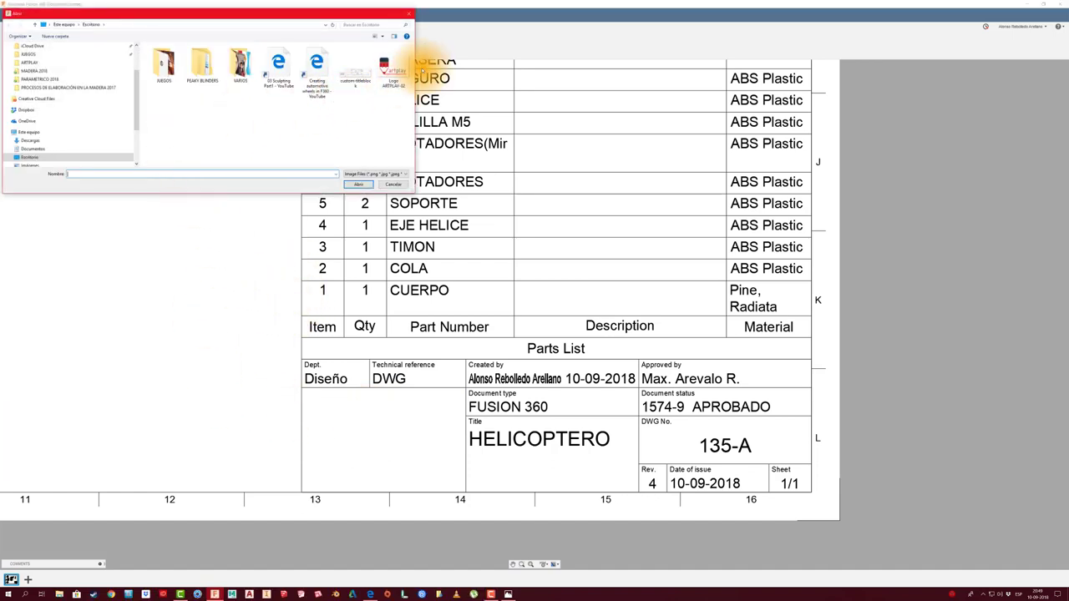
left_click(391, 69)
left_click(360, 184)
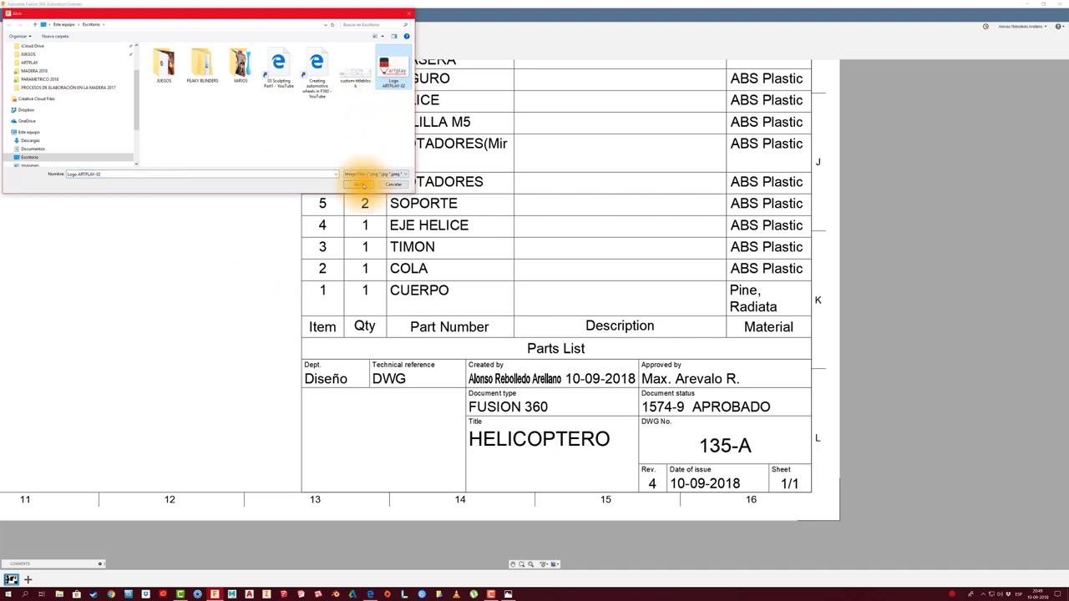
left_click(303, 492)
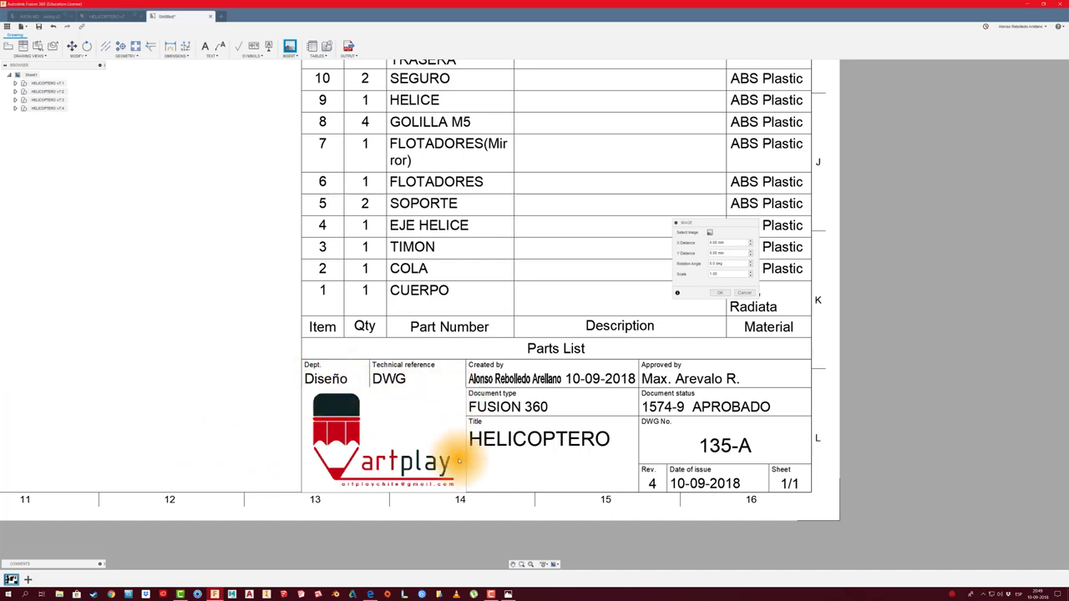
- Scale the logo to 0.90 and offset it 1 mm in X and Y
left_click_drag(697, 228, 187, 262)
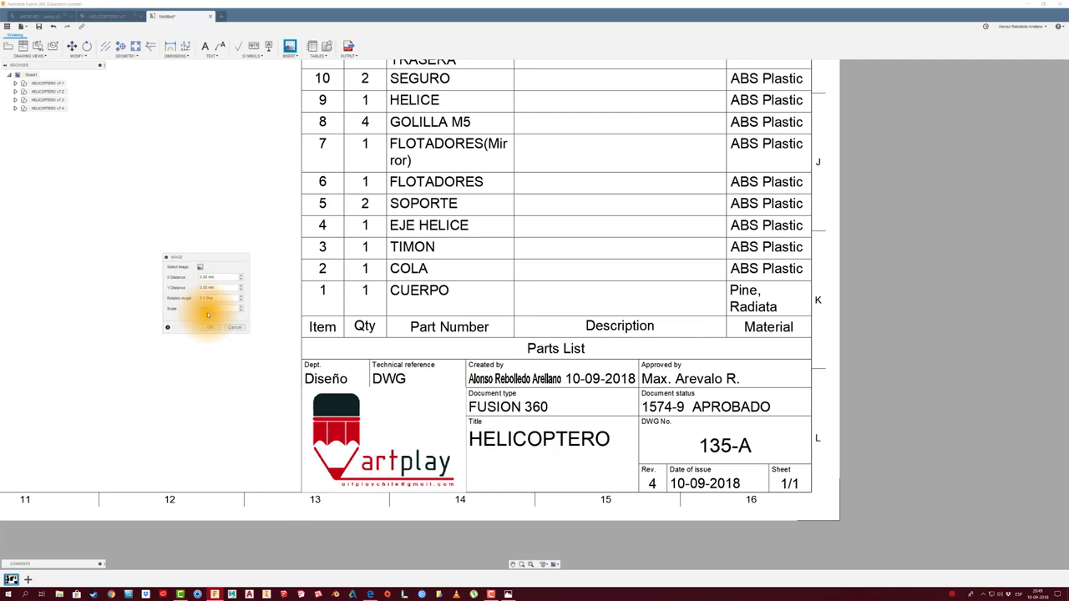
left_click(240, 311)
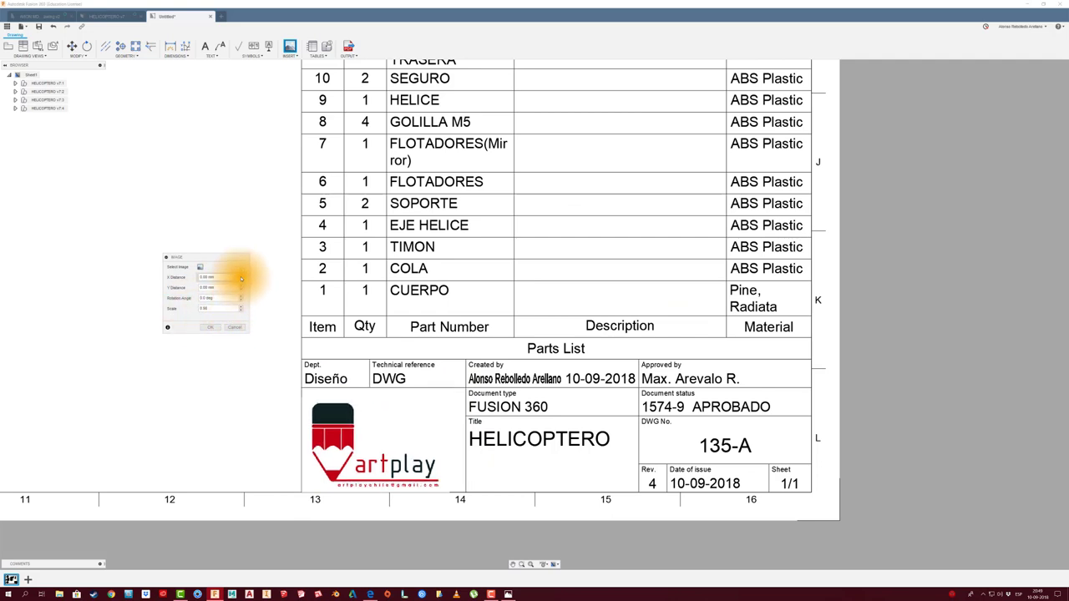
left_click(241, 276)
left_click(241, 285)
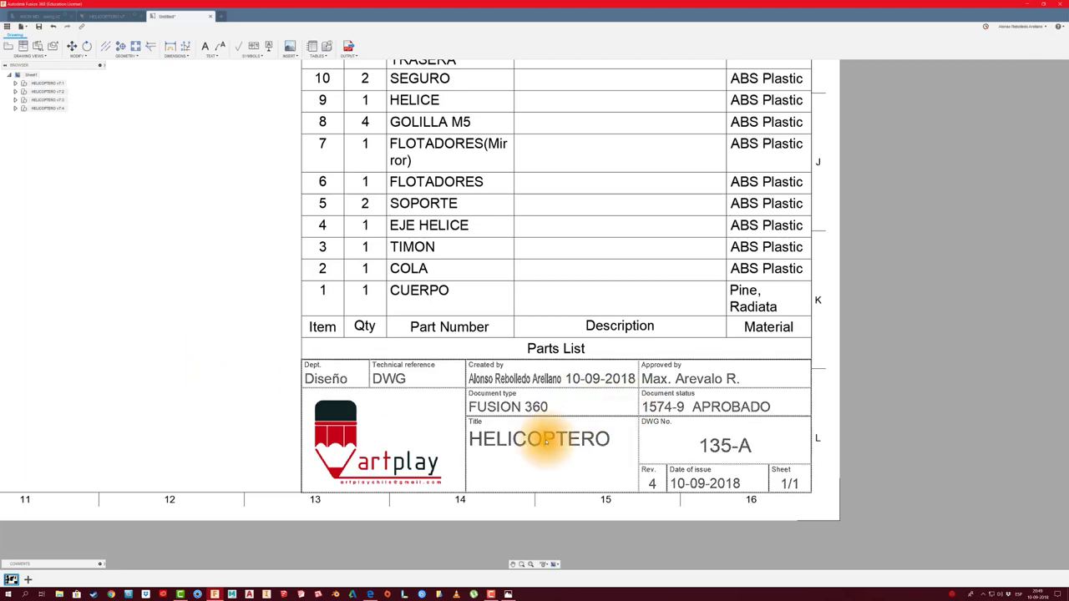
scroll(609, 425, "up", 1)
scroll(609, 424, "down", 1)
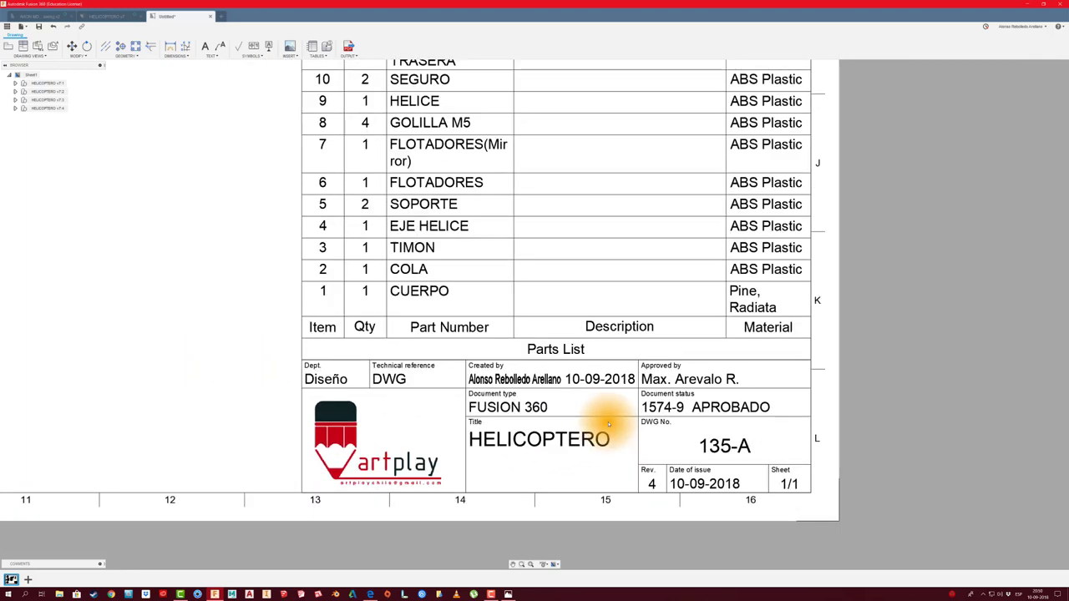
scroll(609, 424, "down", 1)
scroll(608, 424, "down", 1)
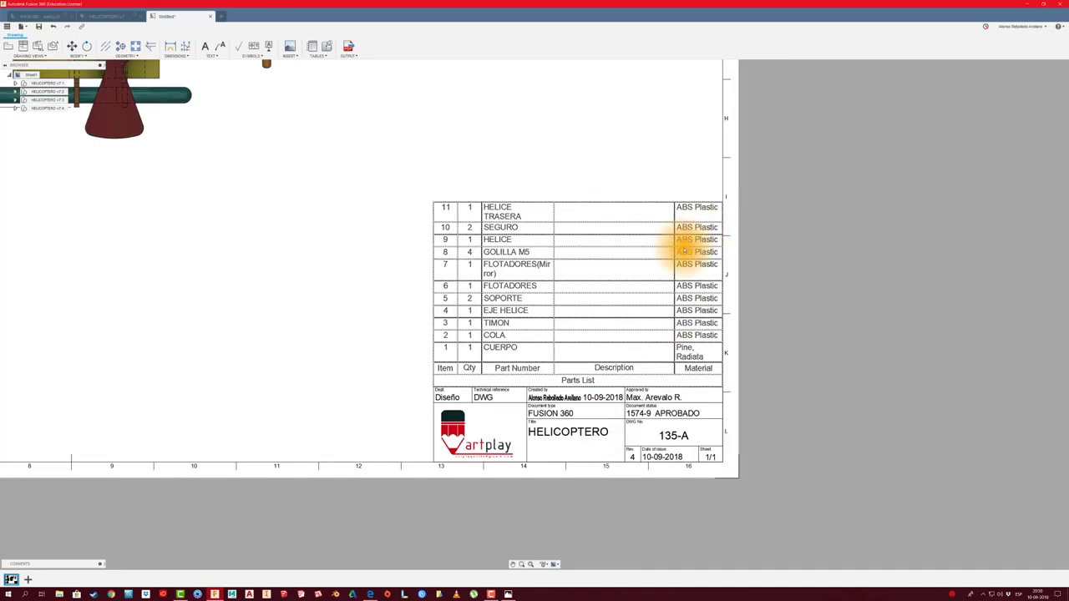
scroll(684, 245, "down", 1)
scroll(692, 242, "down", 2)
scroll(690, 250, "down", 1)
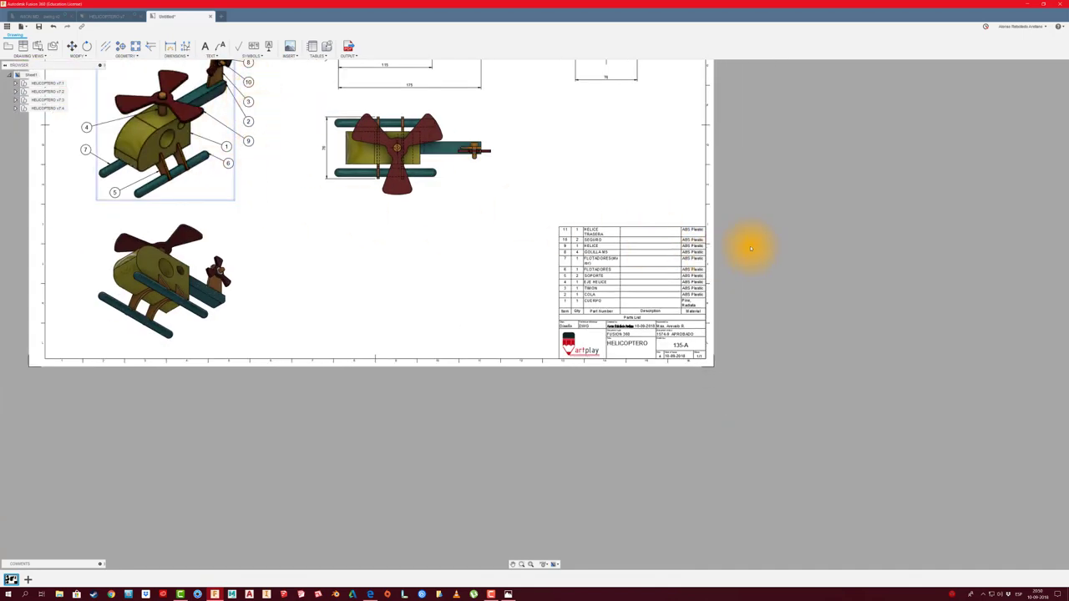
scroll(529, 234, "down", 1)
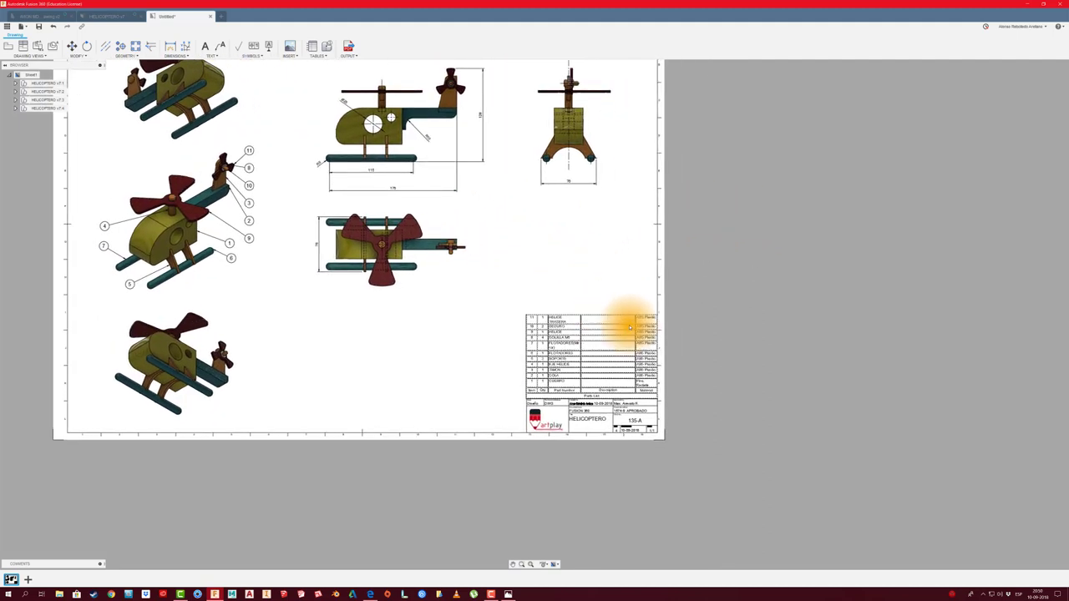
scroll(630, 327, "up", 2)
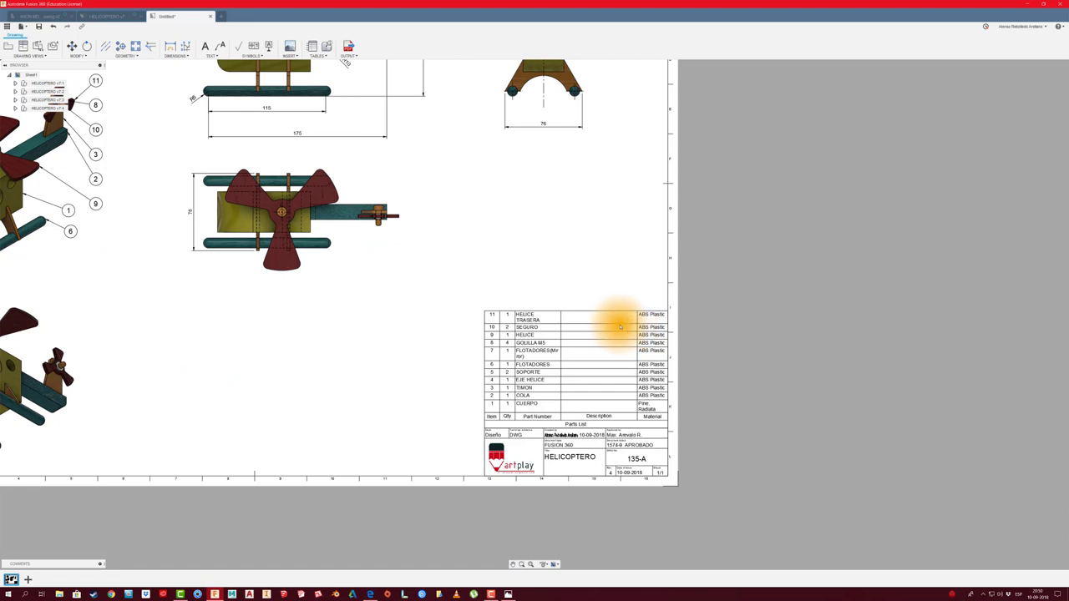
left_click(608, 326)
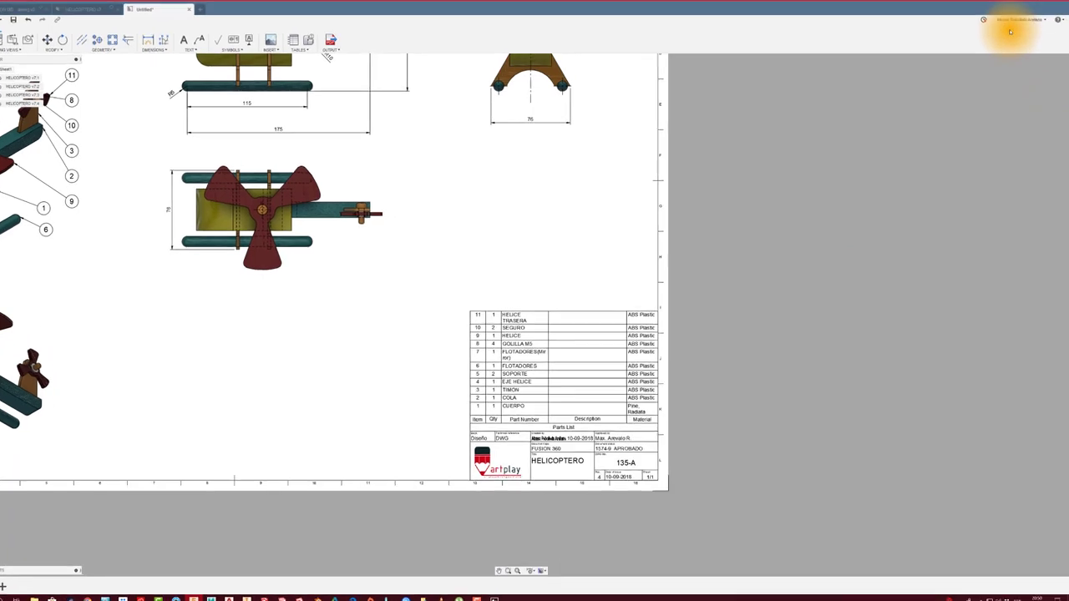
left_click(1010, 32)
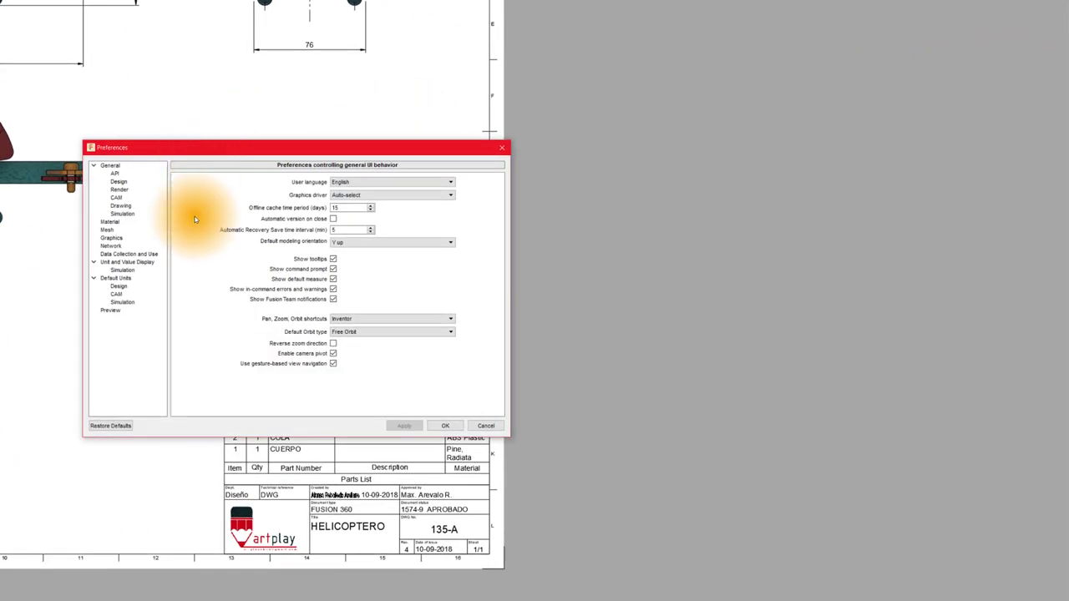
left_click(114, 223)
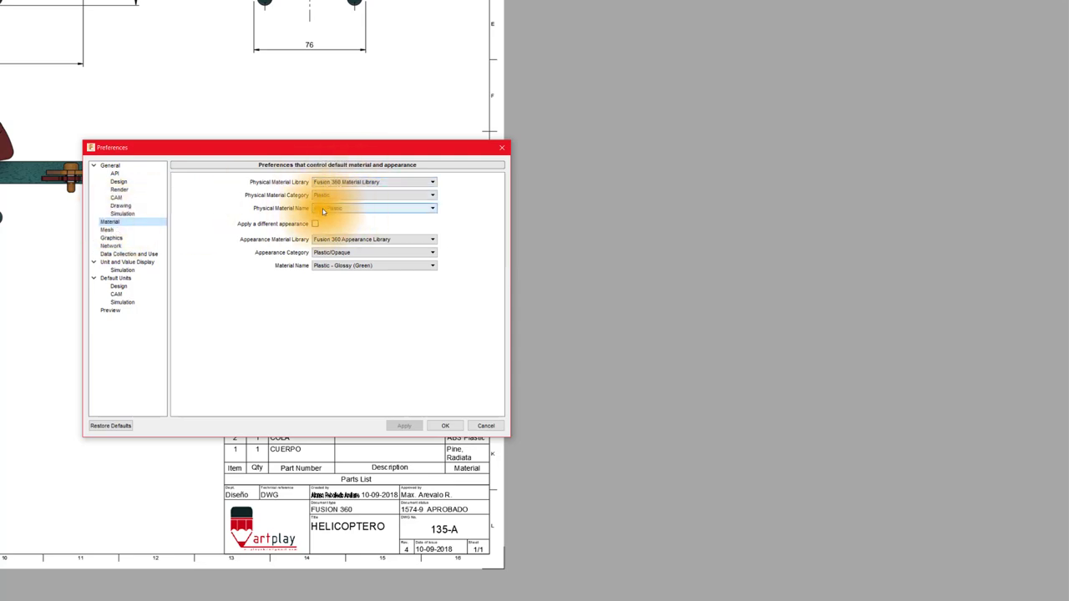
left_click(422, 209)
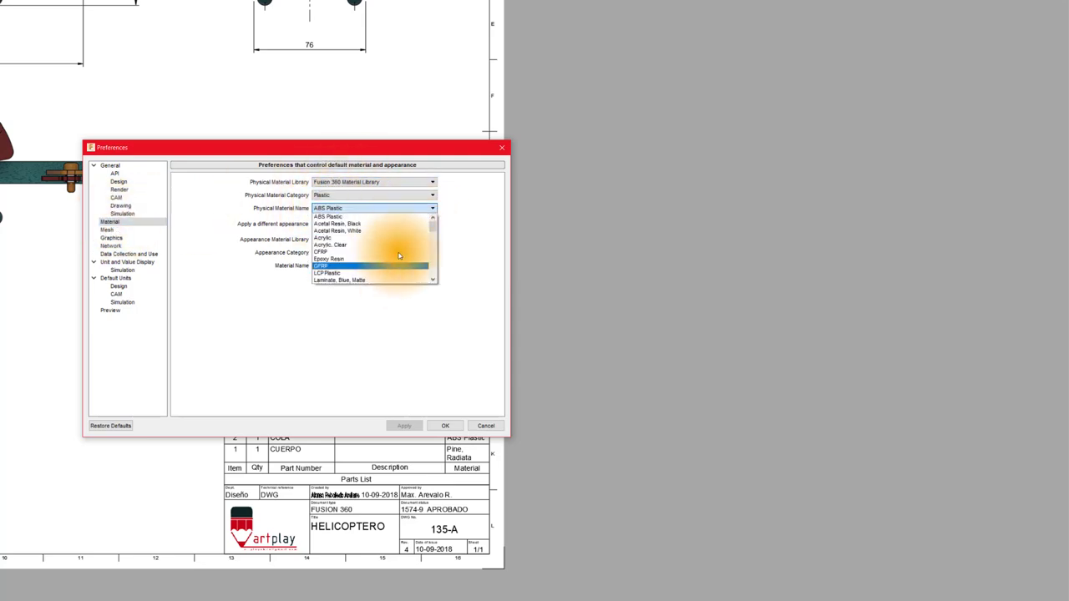
left_click(460, 204)
left_click(485, 425)
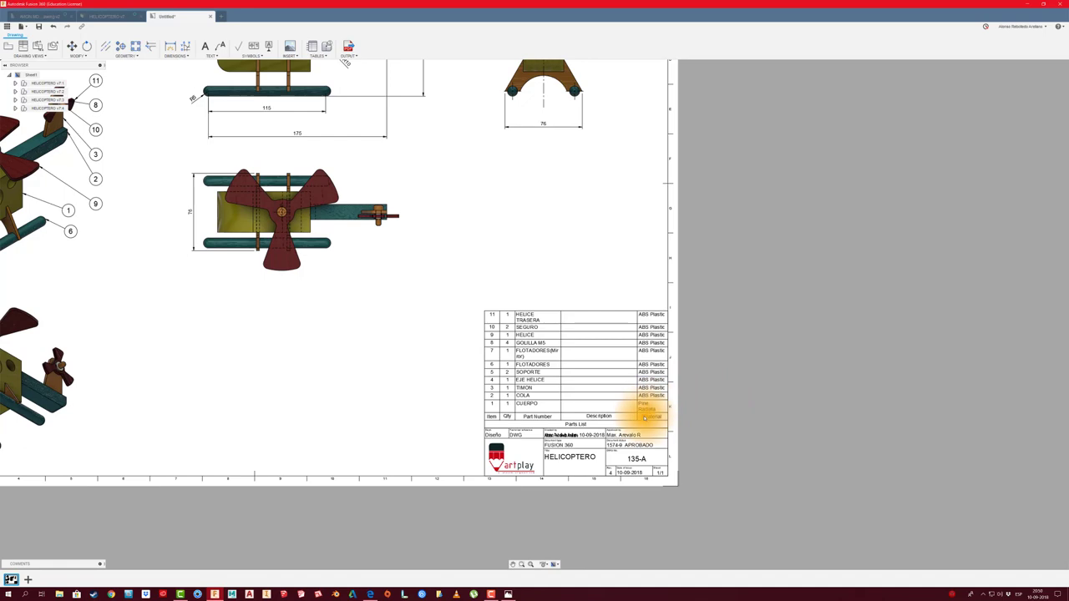
- Leave the drawing sheet and bring up the HELICOPTERO v7 3D design tab
scroll(645, 417, "up", 2)
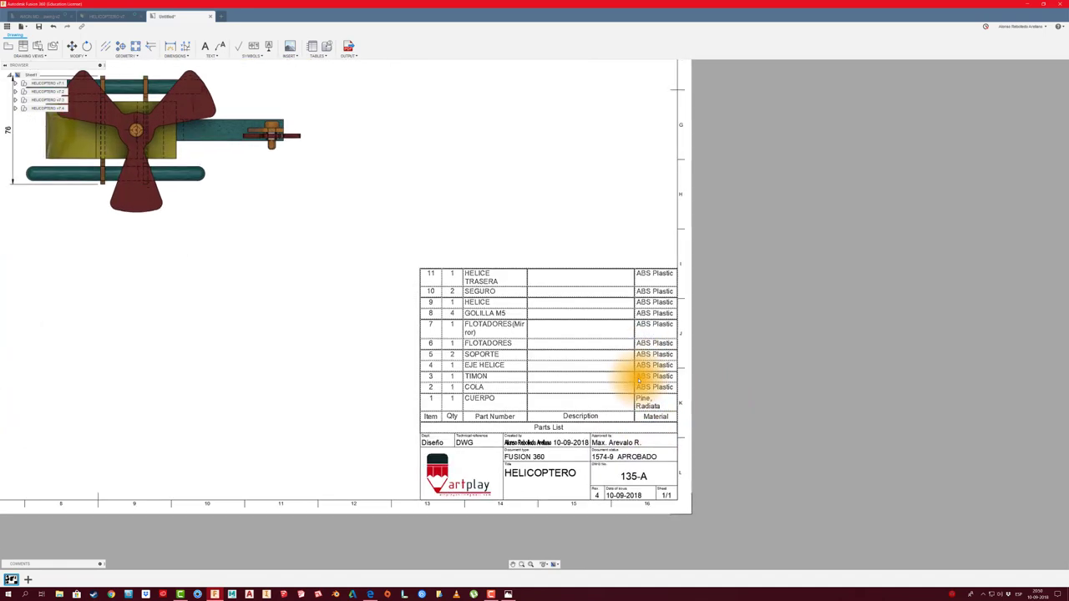
scroll(640, 370, "down", 3)
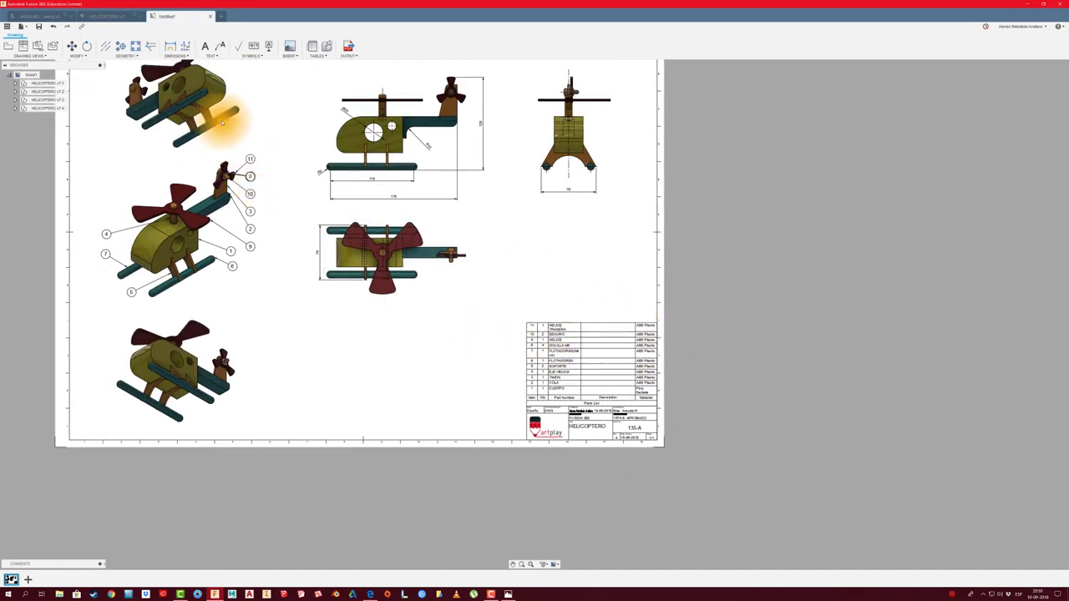
left_click(116, 16)
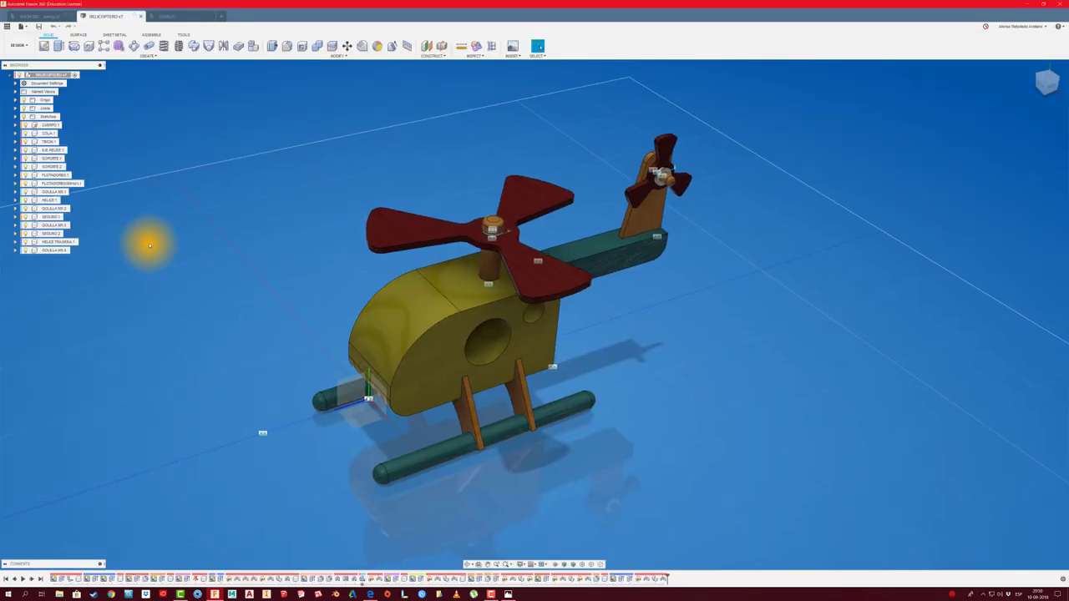
- Select all helicopter components in the browser except the three GOLILLA M8 washers
left_click(54, 249)
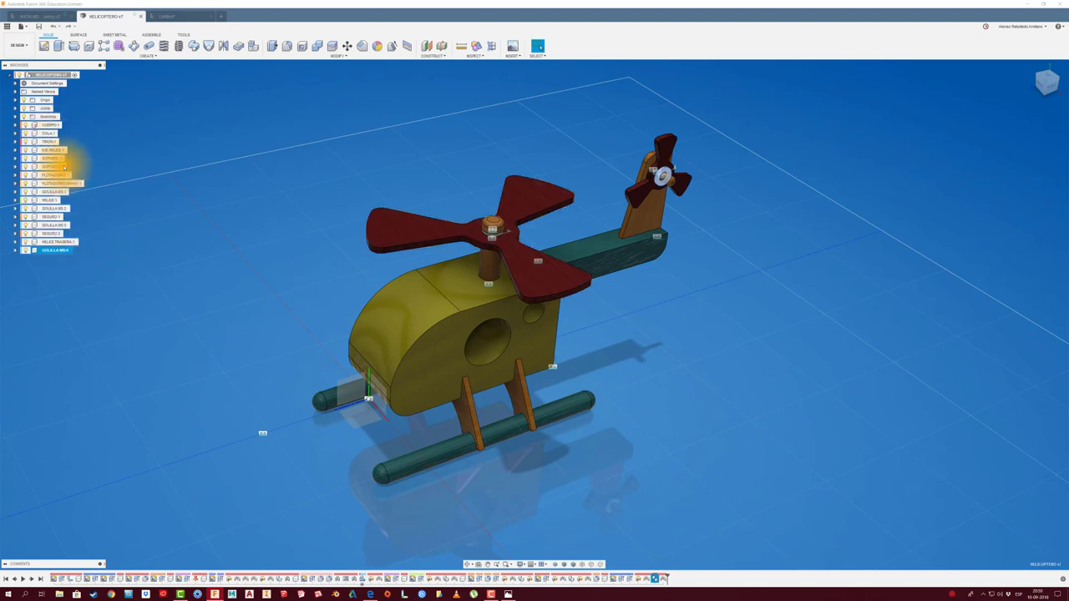
left_click(50, 125)
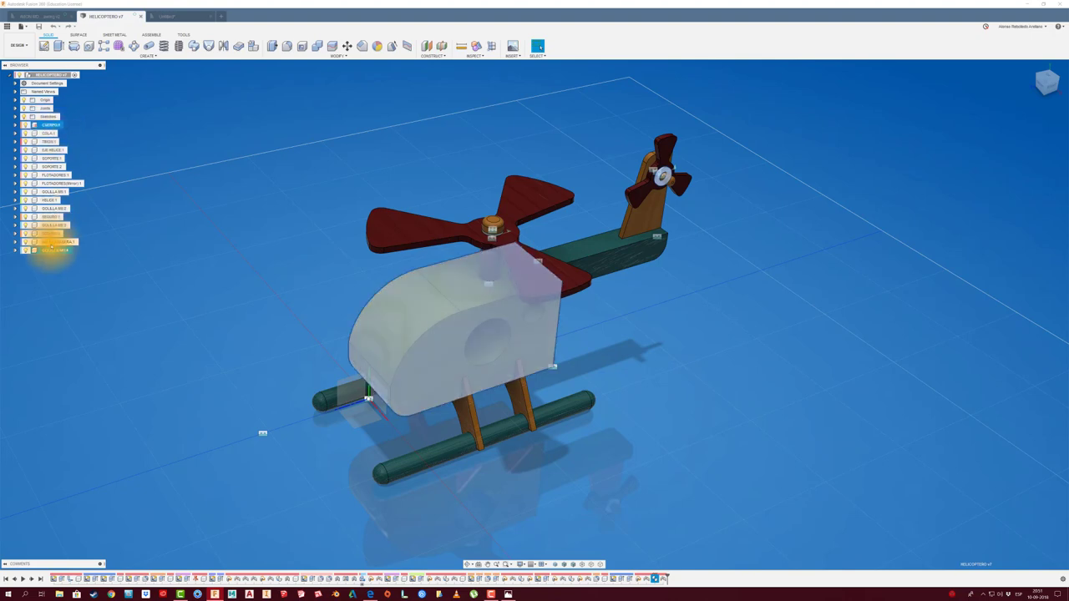
left_click(55, 250, "shift")
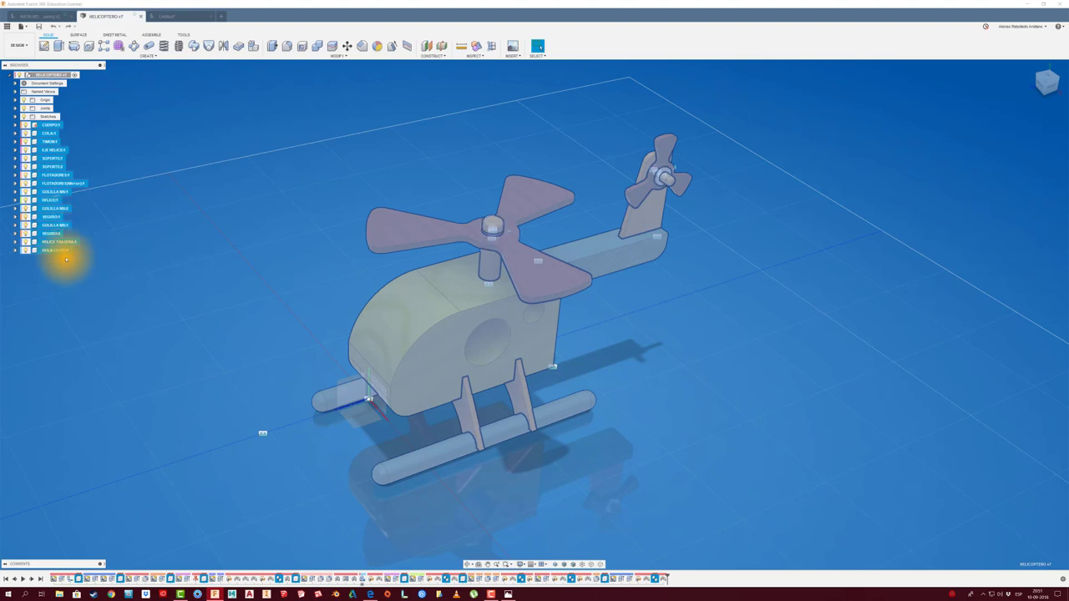
left_click(55, 225, "ctrl")
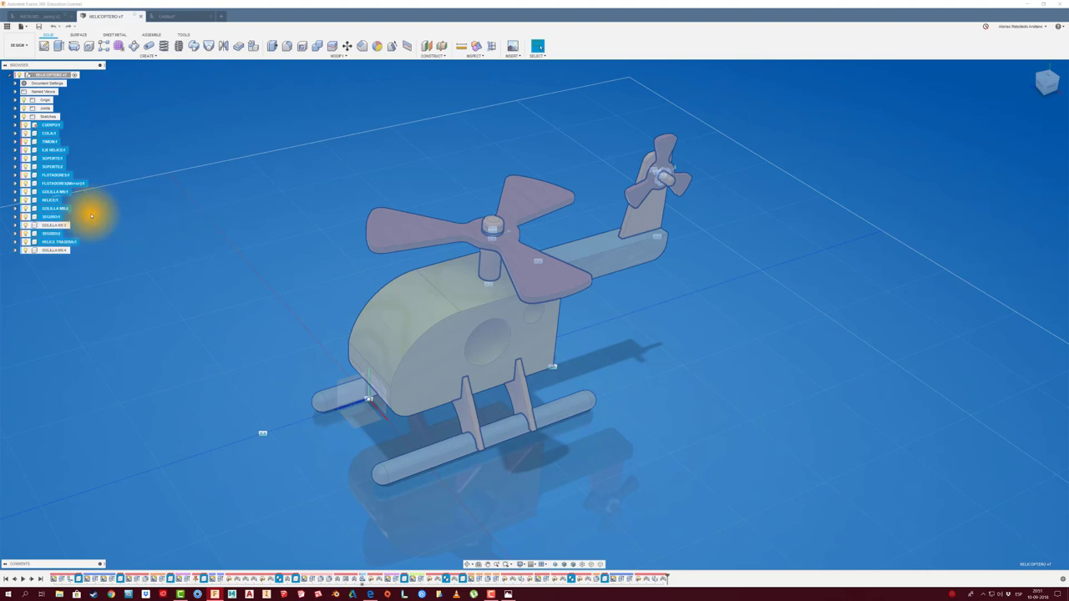
left_click(70, 208, "ctrl")
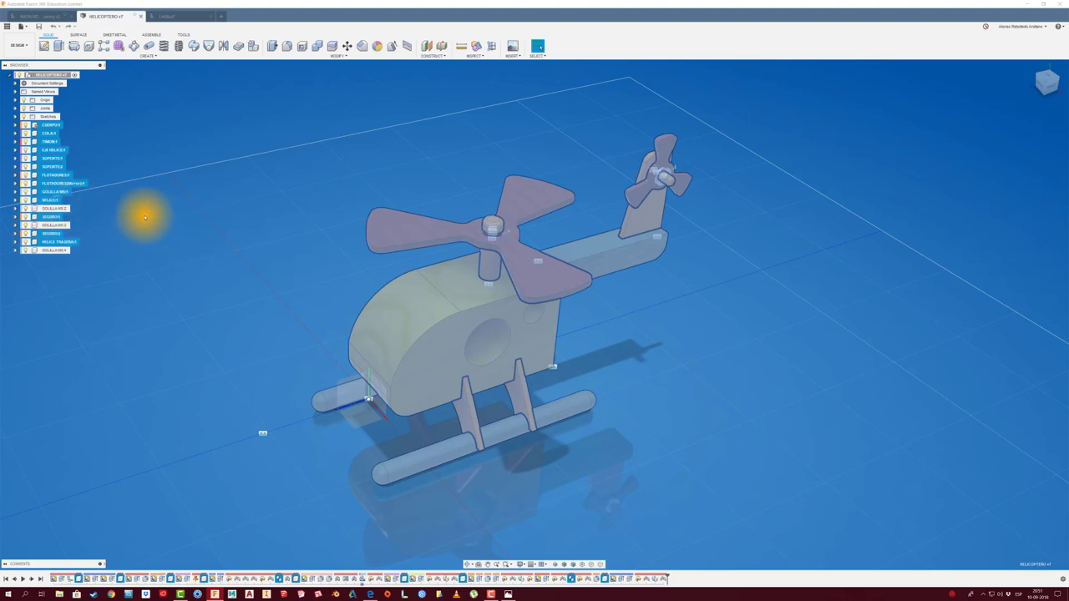
left_click(67, 191, "ctrl")
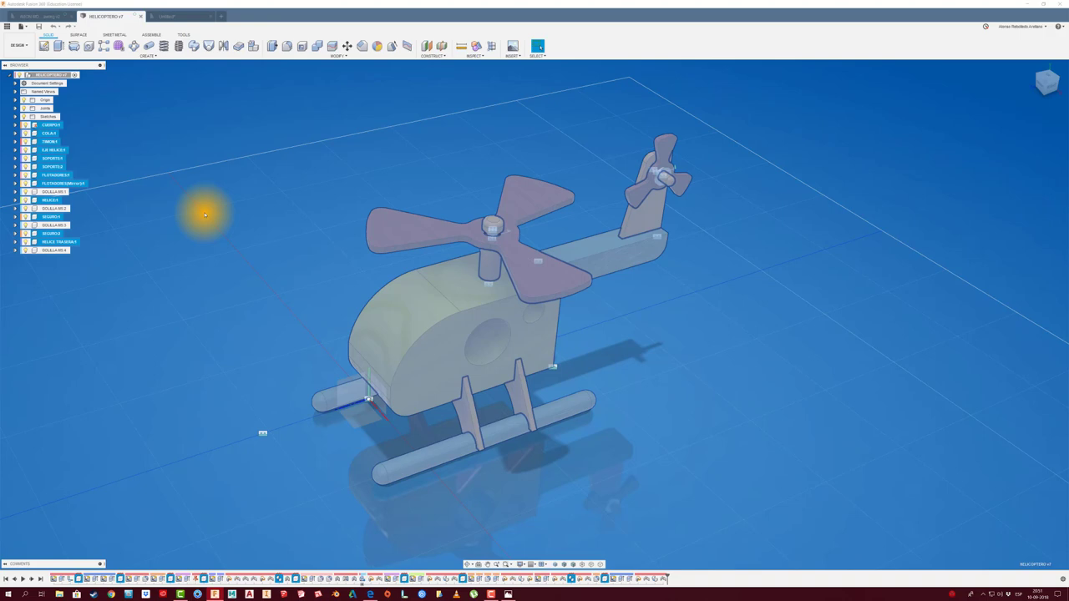
- Review the selection's physical properties, close the readout, and bring up the parts' options
right_click(78, 183)
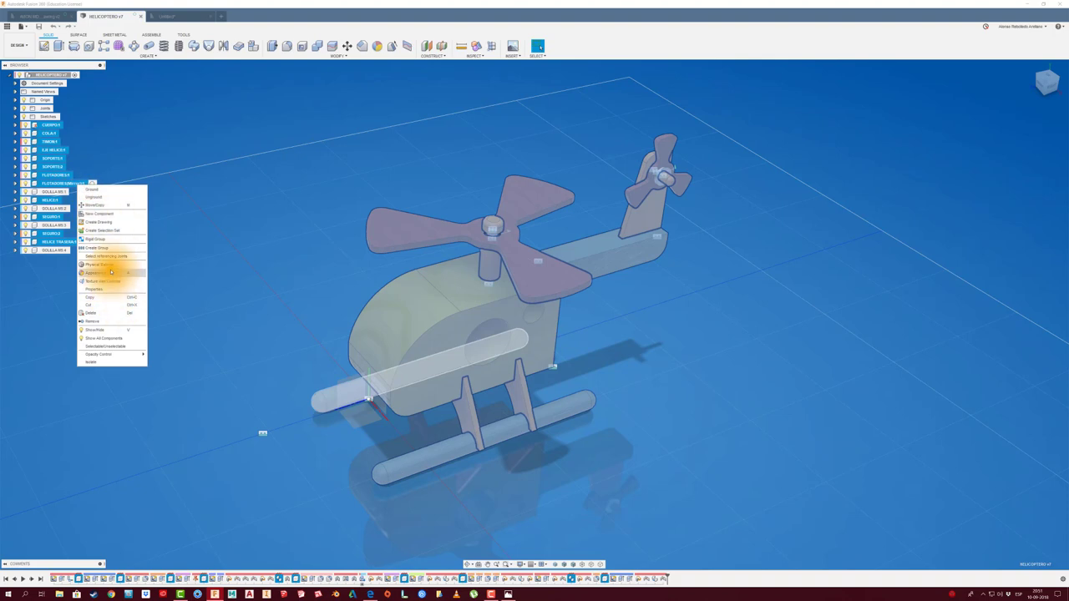
left_click(101, 289)
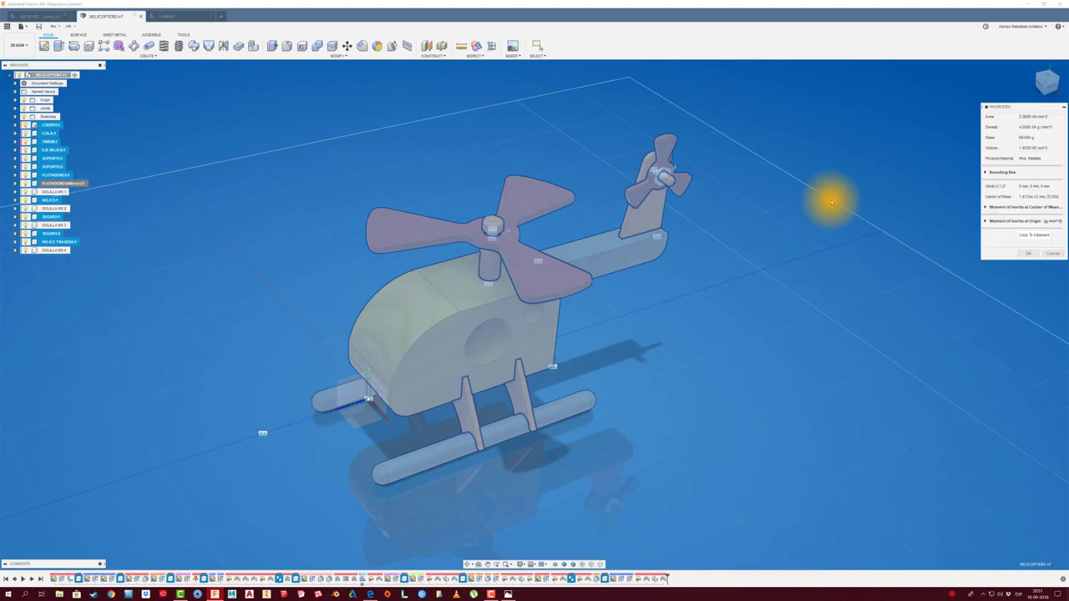
left_click_drag(1024, 110, 716, 121)
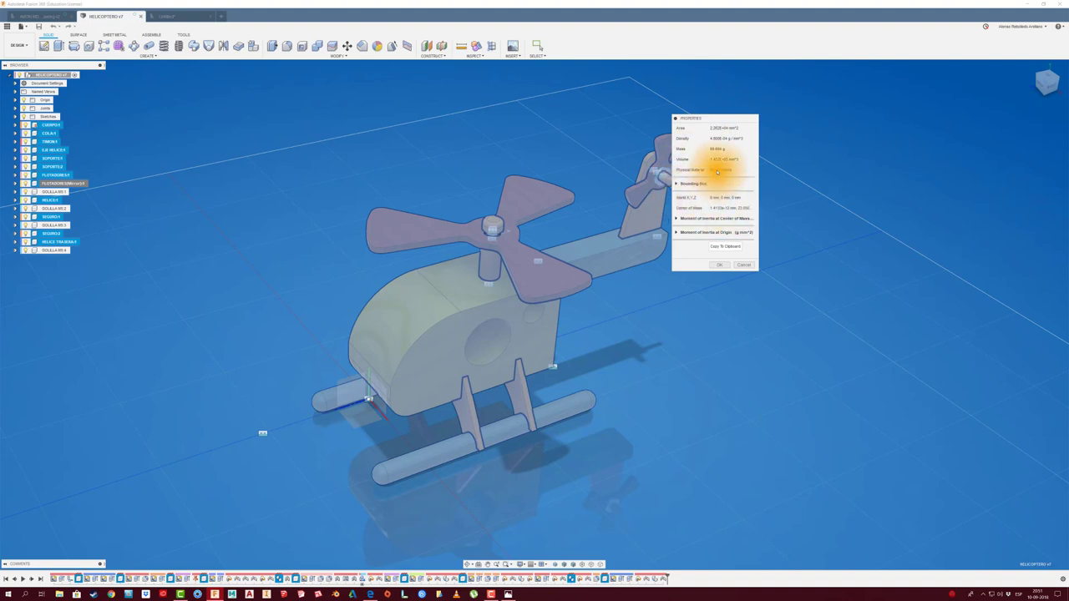
left_click(743, 265)
right_click(65, 176)
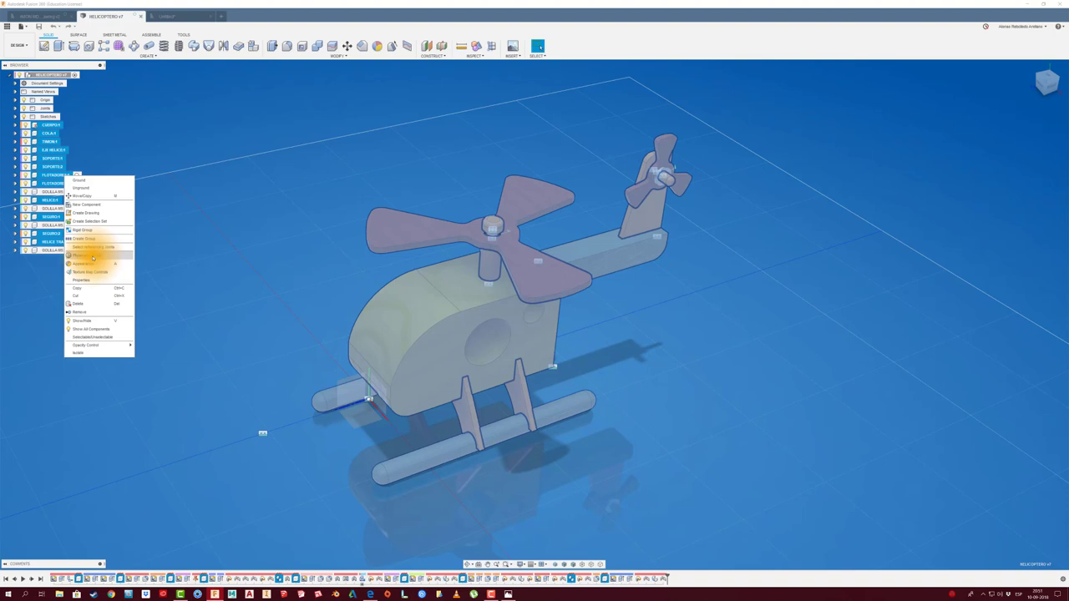
- Open the Physical Material library beside the model and expand the Wood group
left_click(93, 256)
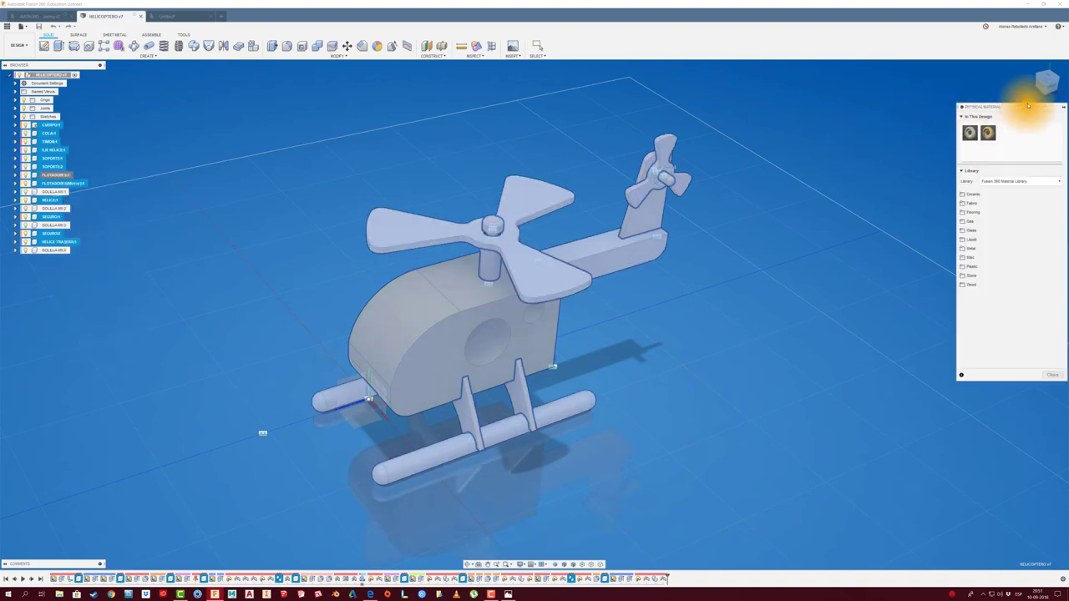
left_click_drag(1028, 106, 760, 117)
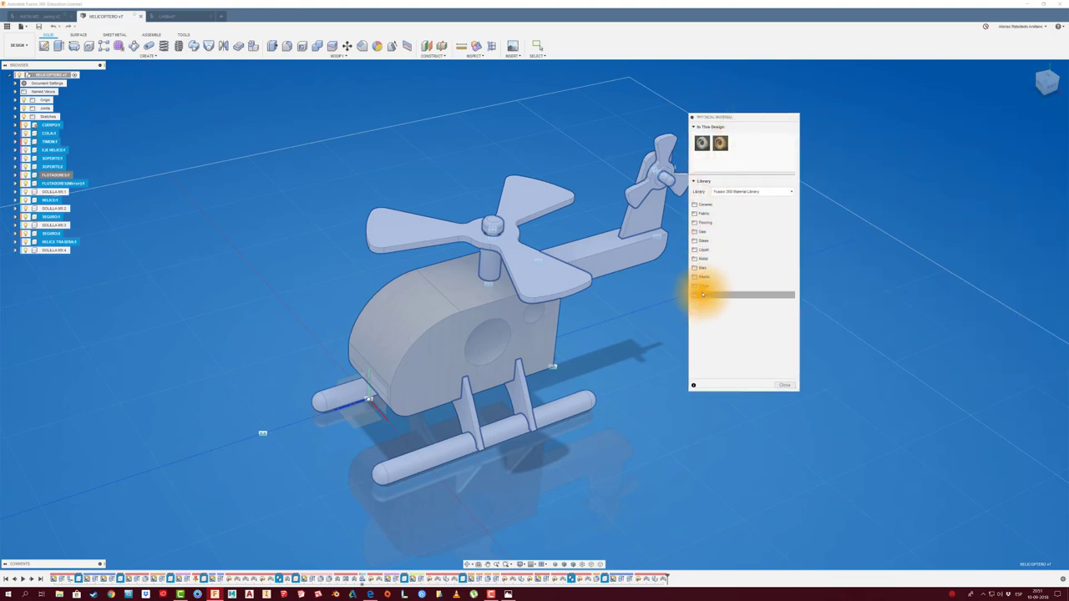
left_click(696, 295)
scroll(744, 345, "down", 5)
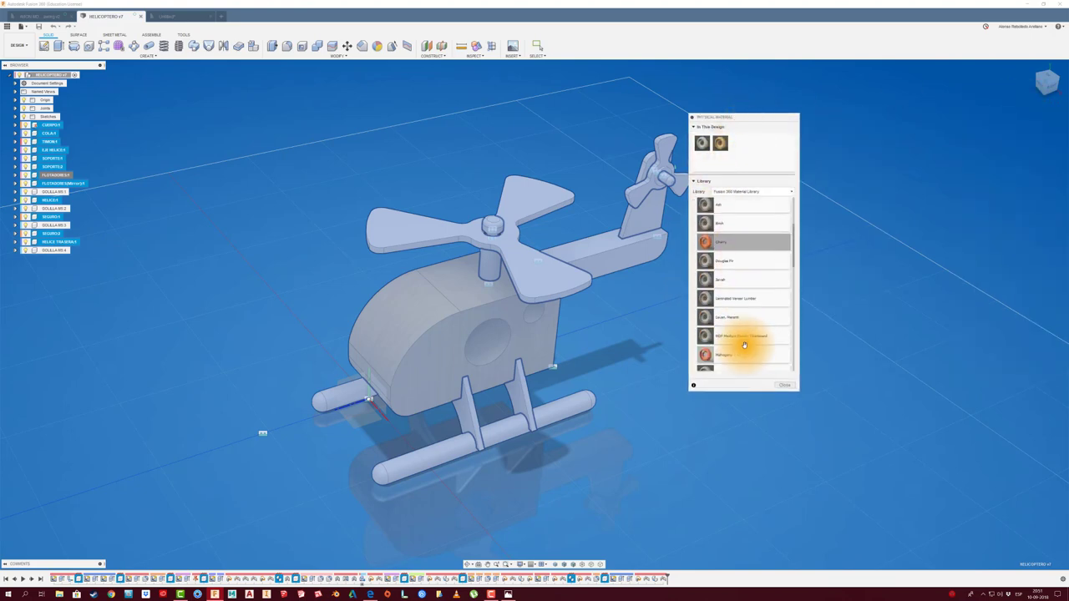
scroll(744, 343, "down", 1)
scroll(743, 345, "down", 2)
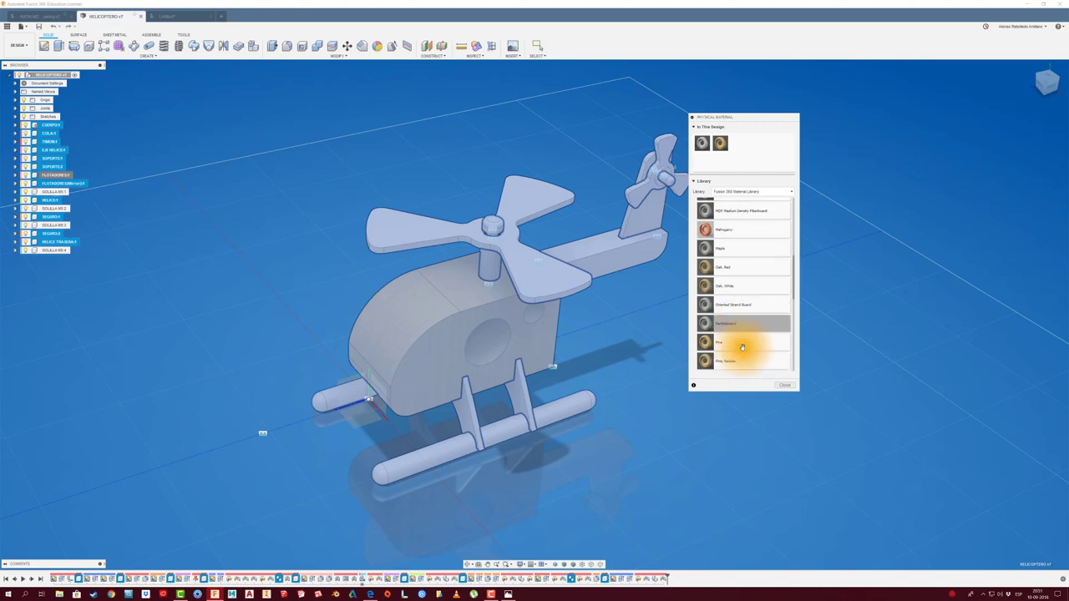
- Apply Pine, Radiata to the body, main rotor, tail boom, tail fin, skids and struts
left_click_drag(716, 361, 542, 348)
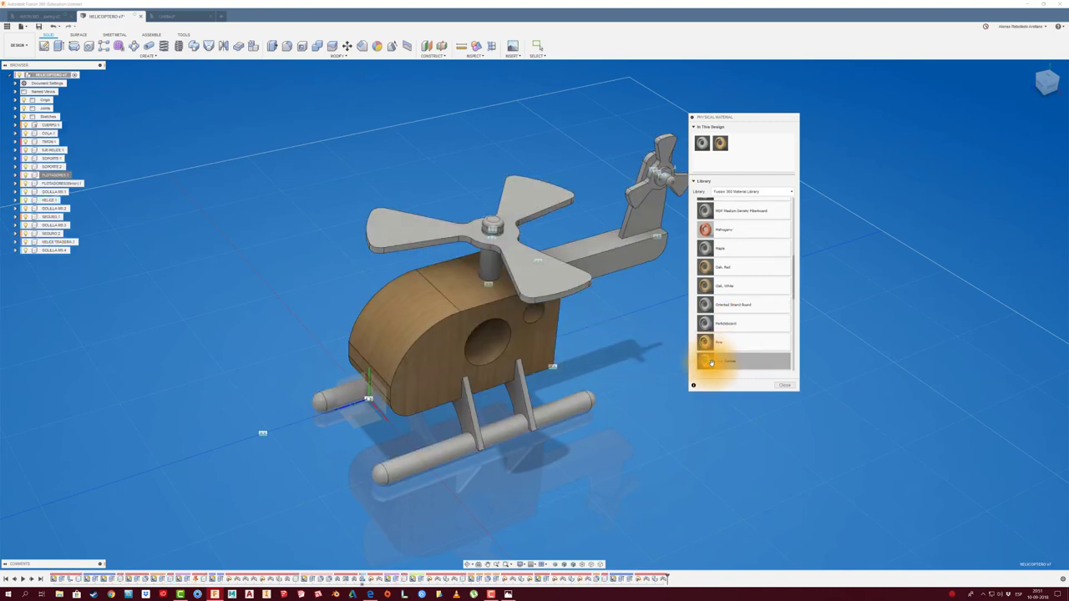
left_click_drag(710, 360, 568, 286)
left_click_drag(709, 353, 610, 262)
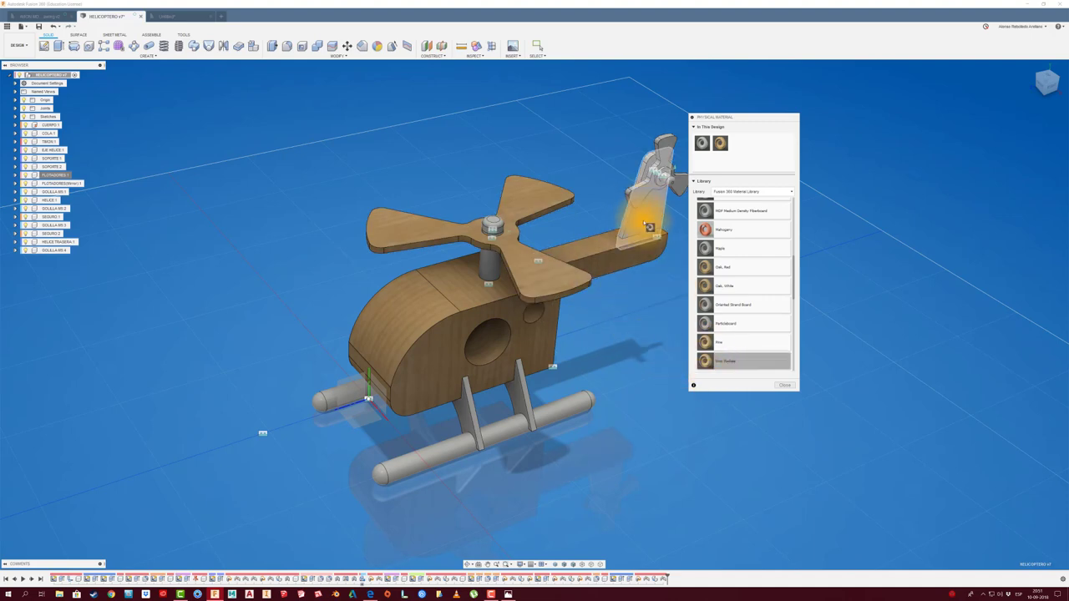
left_click_drag(705, 354, 641, 218)
left_click_drag(698, 373, 618, 391)
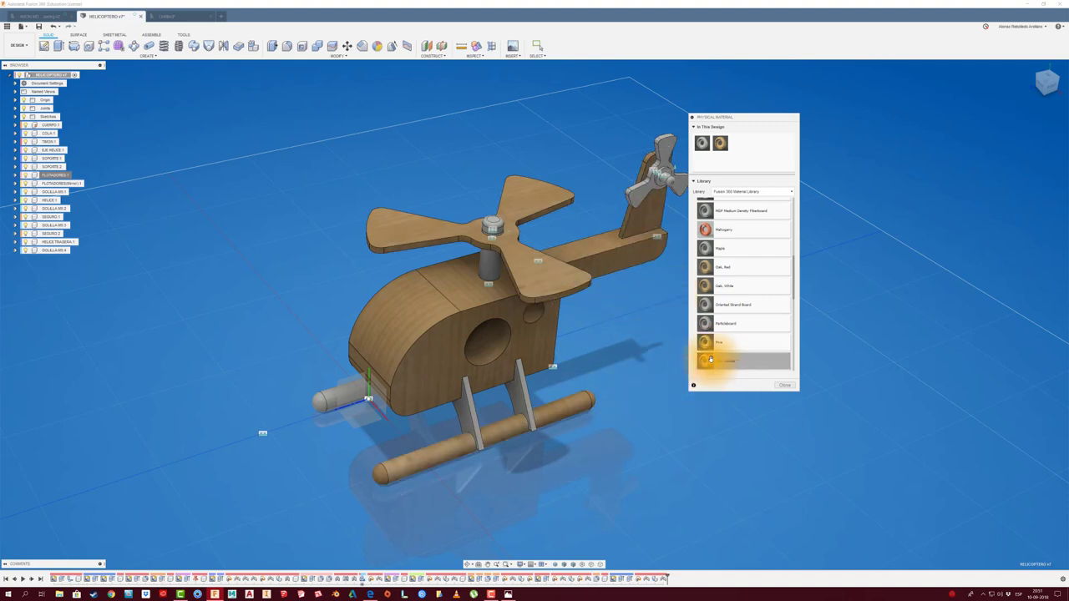
mouse_move(705, 360)
left_mouse_down()
mouse_move(513, 391)
mouse_move(598, 356)
left_mouse_up()
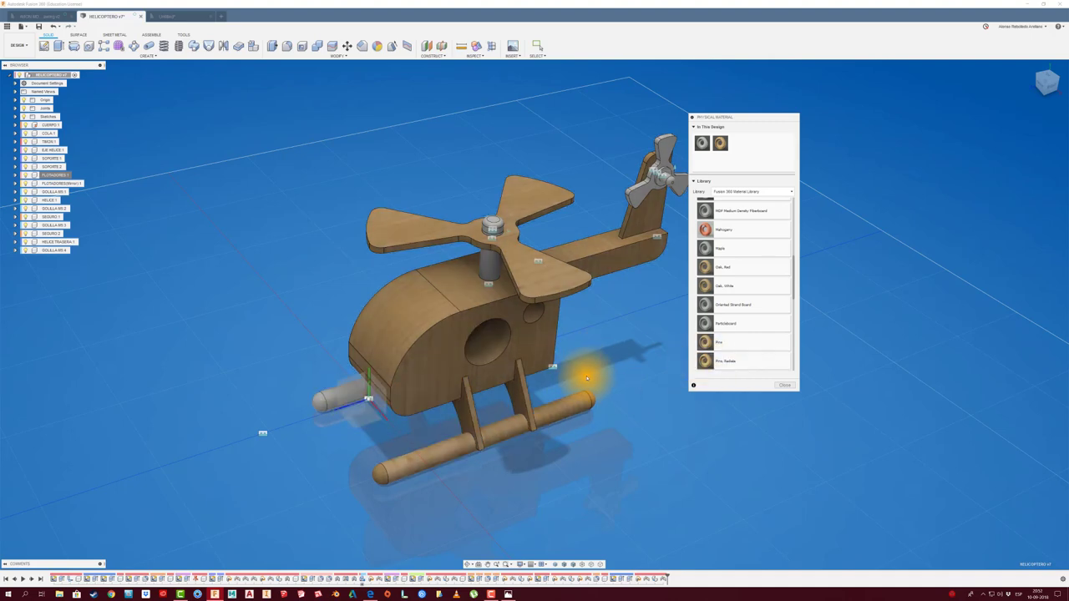
mouse_move(580, 380)
middle_mouse_down("shift")
mouse_move(584, 370)
mouse_move(704, 357)
middle_mouse_up("shift")
left_click_drag(704, 359, 564, 507)
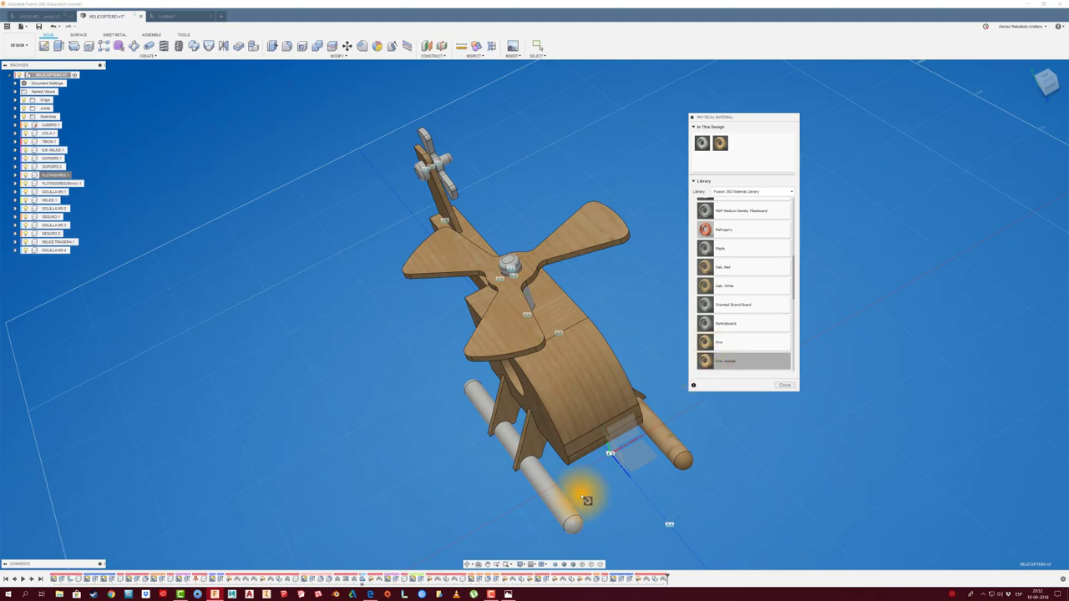
- Apply Pine, Radiata to the remaining body pieces, main rotor and tail rotor, then save
mouse_move(565, 507)
middle_mouse_down("shift")
mouse_move(608, 470)
mouse_move(602, 389)
middle_mouse_up("shift")
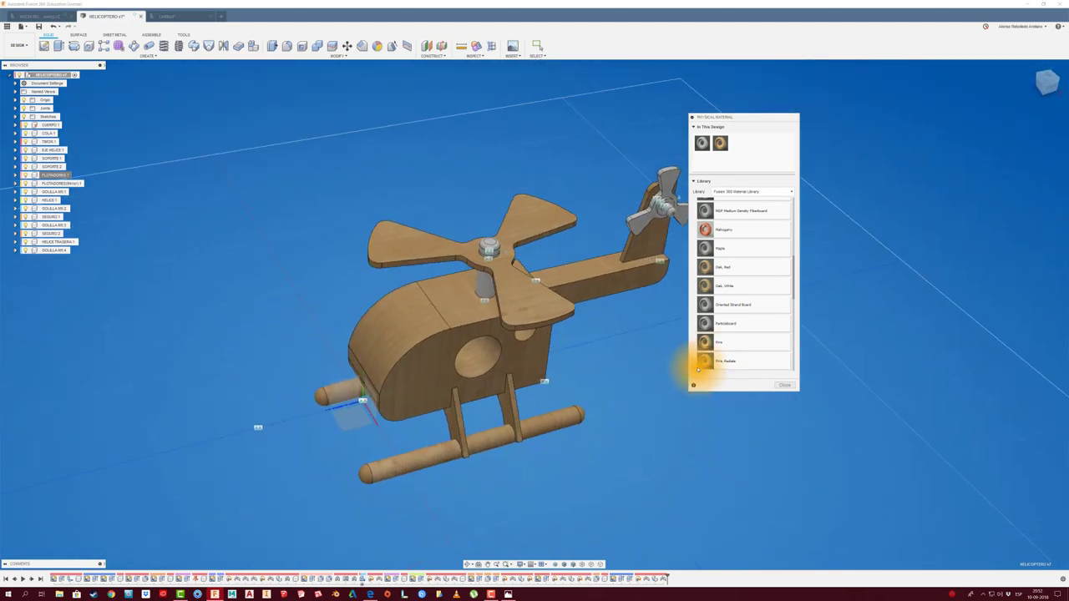
mouse_move(703, 359)
left_mouse_down()
mouse_move(472, 302)
mouse_move(573, 306)
left_mouse_up()
scroll(585, 317, "up", 2)
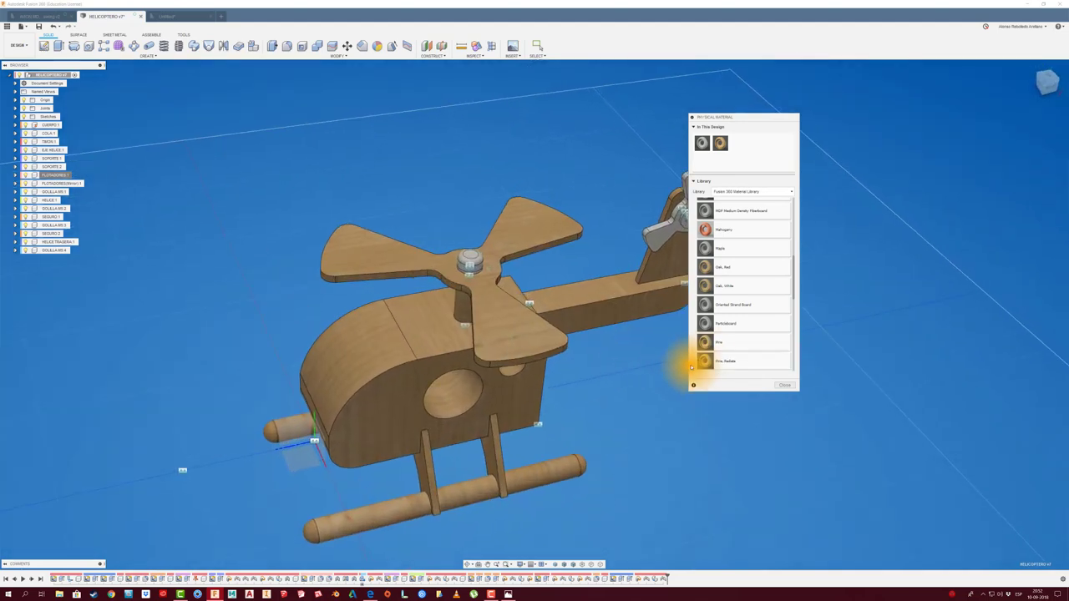
left_click_drag(704, 359, 480, 259)
mouse_move(493, 267)
middle_mouse_down("shift")
mouse_move(391, 287)
mouse_move(716, 362)
middle_mouse_up("shift")
mouse_move(716, 361)
left_mouse_down()
mouse_move(663, 329)
mouse_move(632, 292)
mouse_move(635, 315)
left_mouse_up()
mouse_move(635, 314)
middle_mouse_down("shift")
mouse_move(699, 353)
mouse_move(681, 358)
mouse_move(675, 334)
mouse_move(226, 280)
middle_mouse_up("shift")
left_click(39, 25)
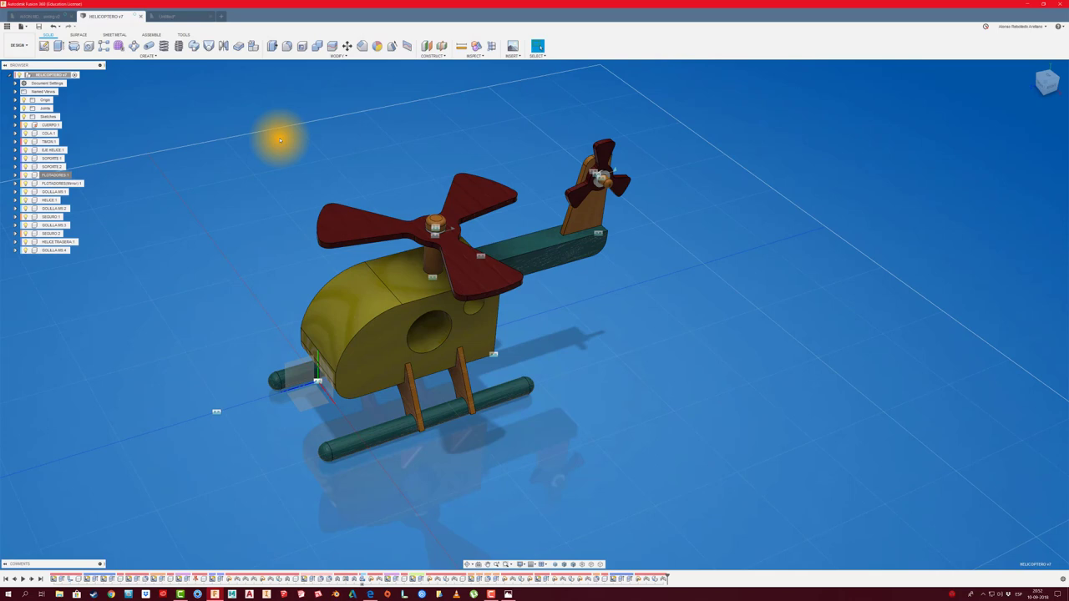
- Return to the drawing and zoom in on the parts list showing Pine, Radiata for all eleven parts
middle_click_drag(301, 153, 269, 128, "shift")
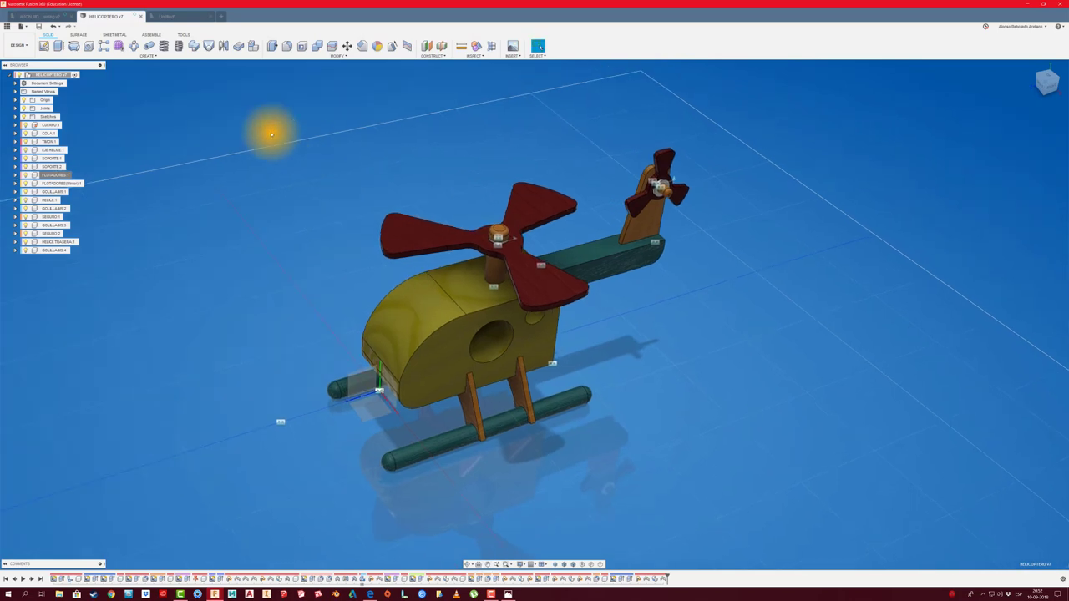
left_click(181, 17)
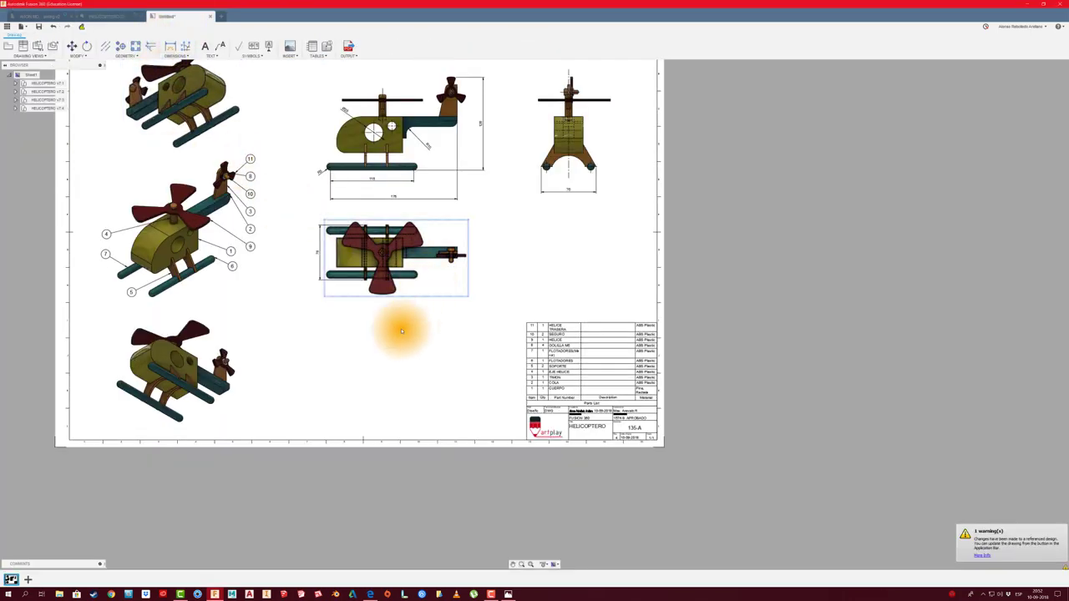
middle_click_drag(334, 274, 357, 262)
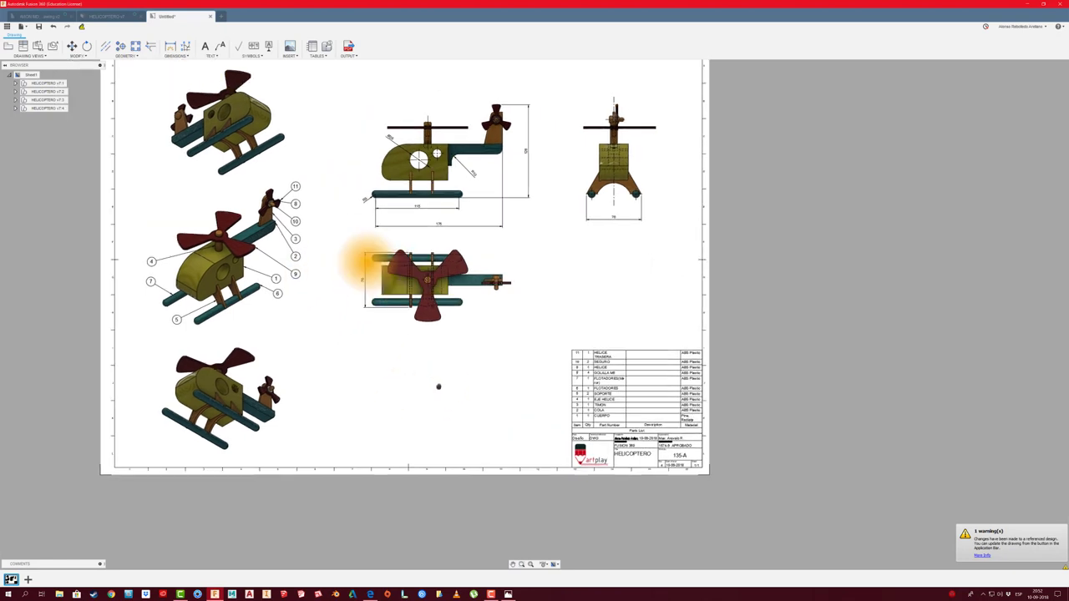
middle_click_drag(298, 227, 329, 259)
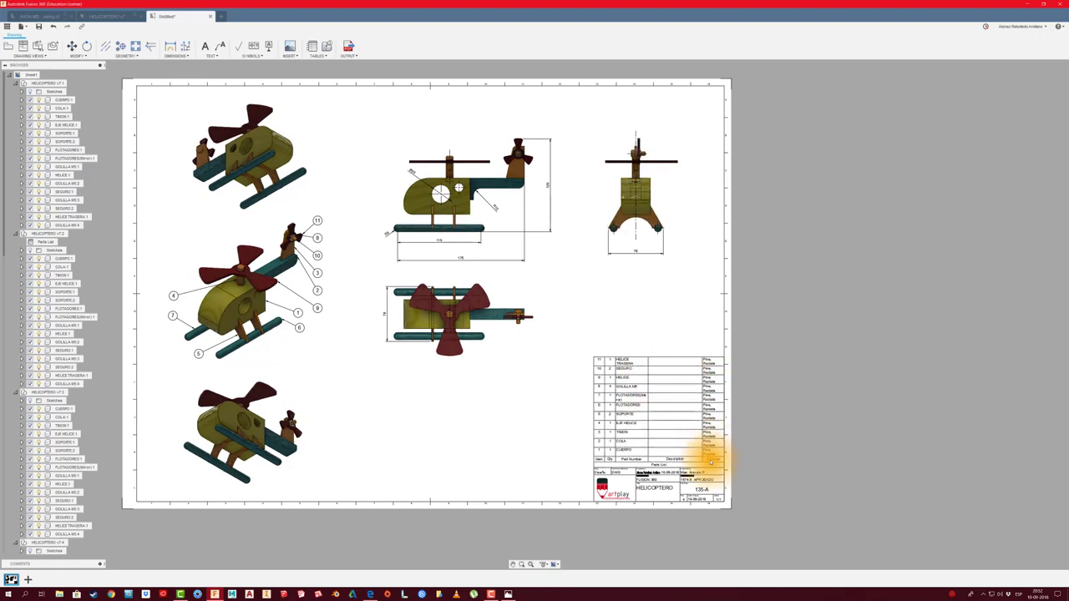
scroll(708, 460, "up", 2)
scroll(708, 464, "up", 2)
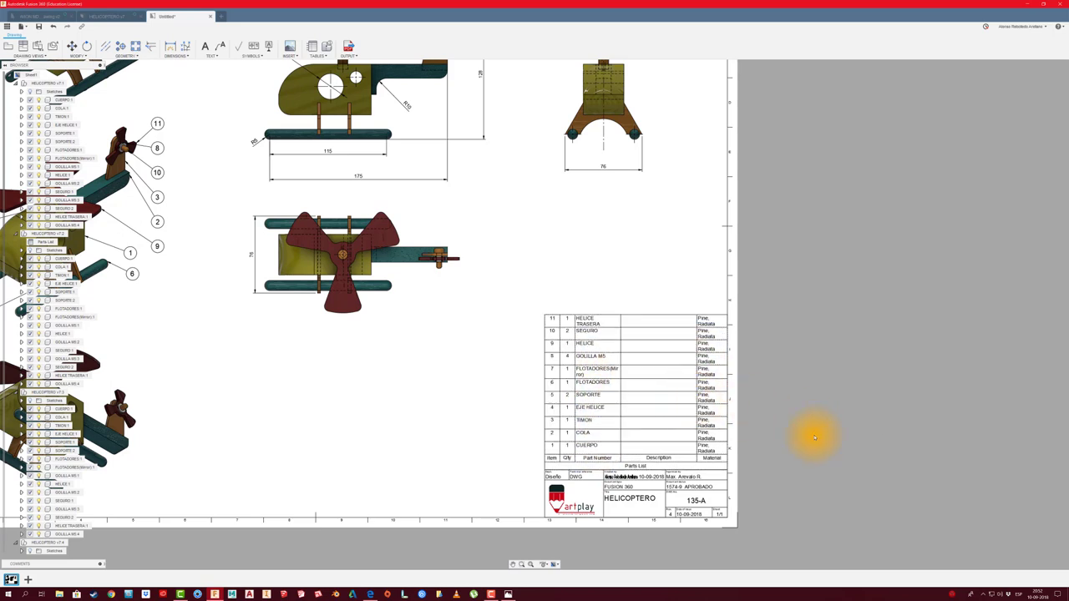
scroll(814, 436, "up", 2)
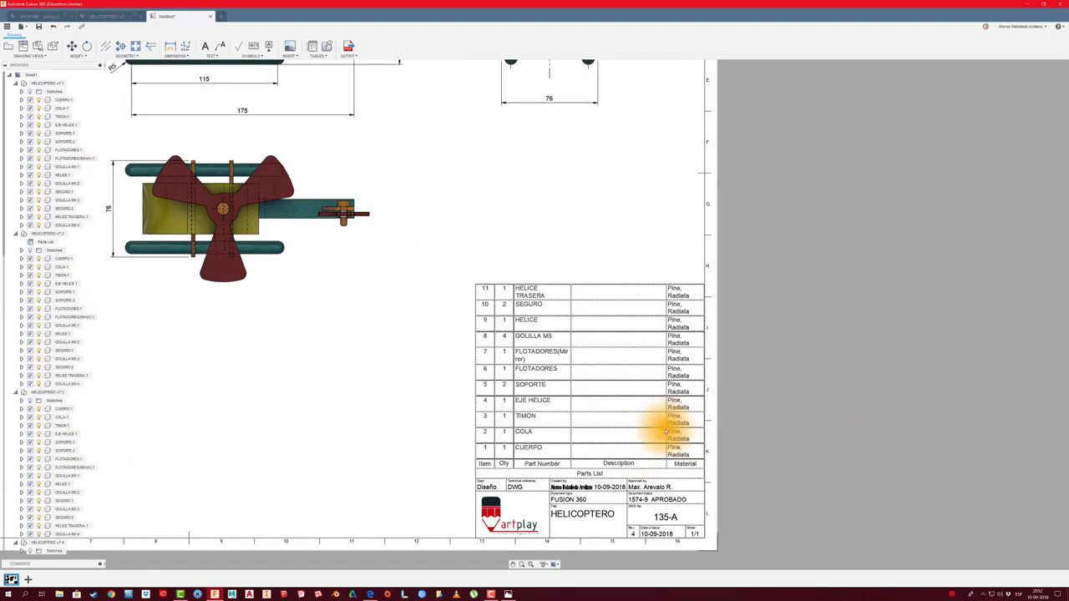
- Widen the Material and Part Number columns so HELICE TRASERA and FLOTADORES(Mirror) fit, then fit the sheet
left_click(666, 429)
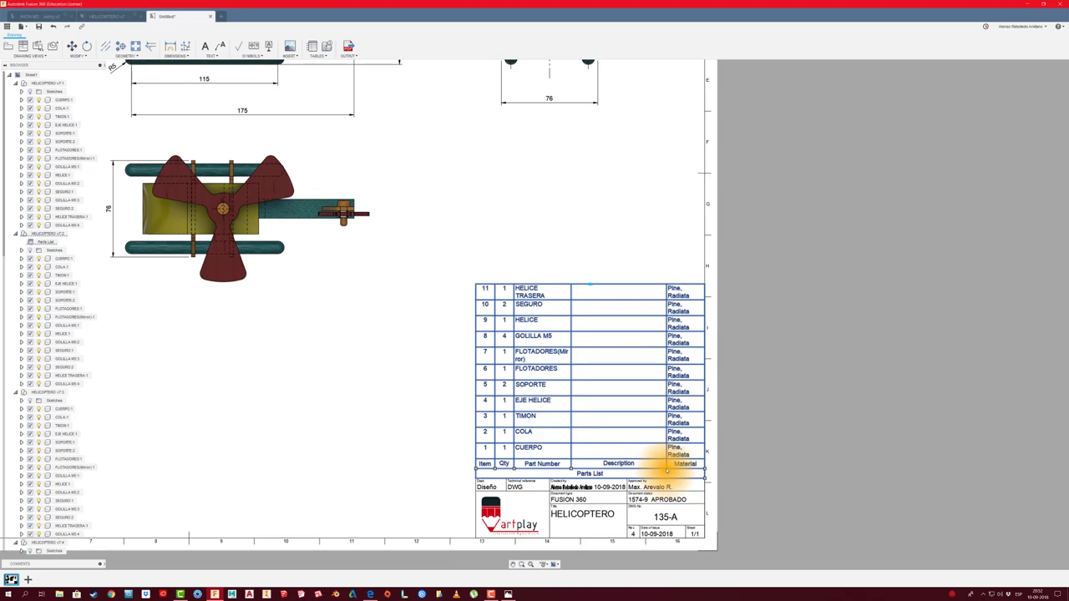
left_click_drag(666, 469, 644, 469)
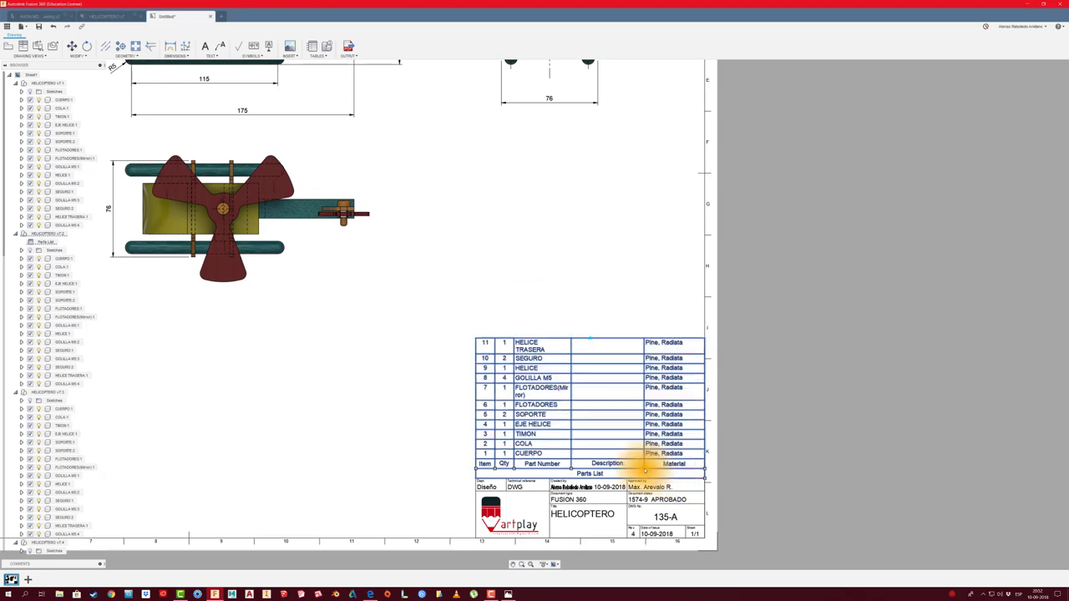
left_click_drag(635, 469, 633, 467)
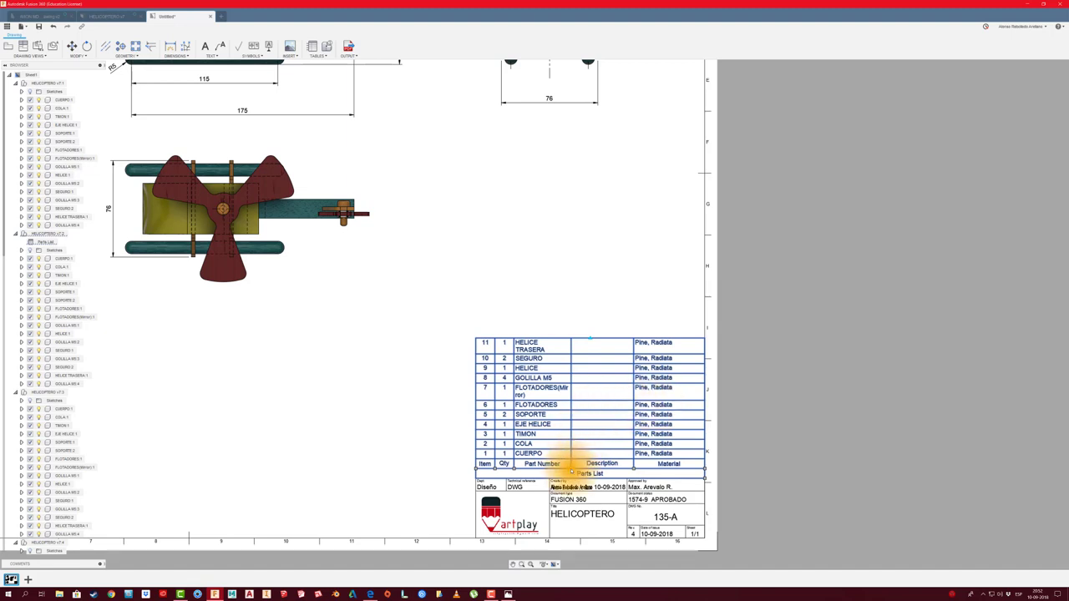
left_click_drag(571, 471, 578, 468)
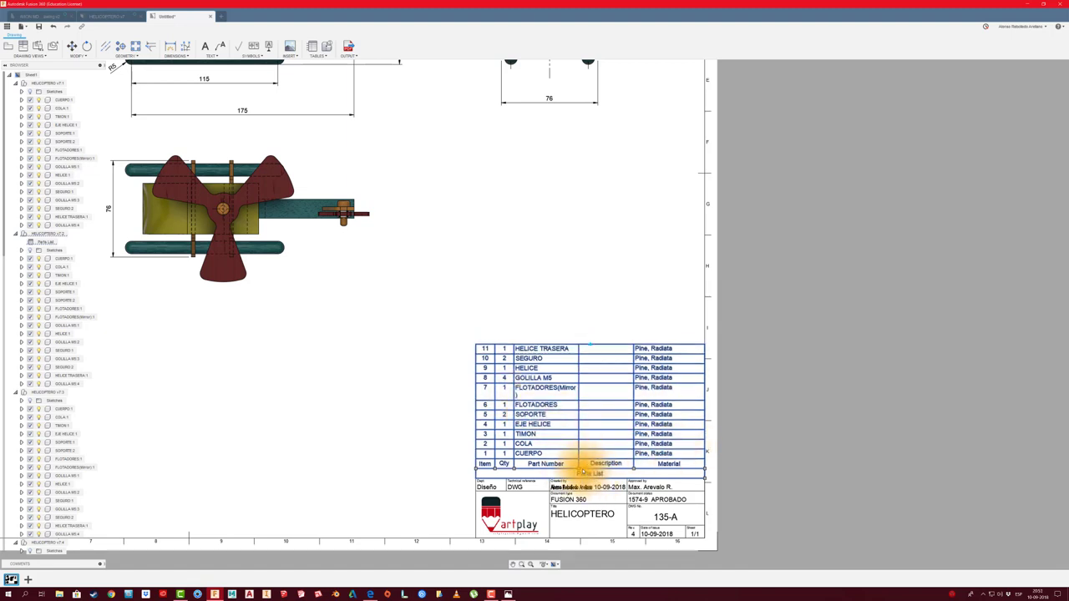
left_click_drag(582, 470, 585, 470)
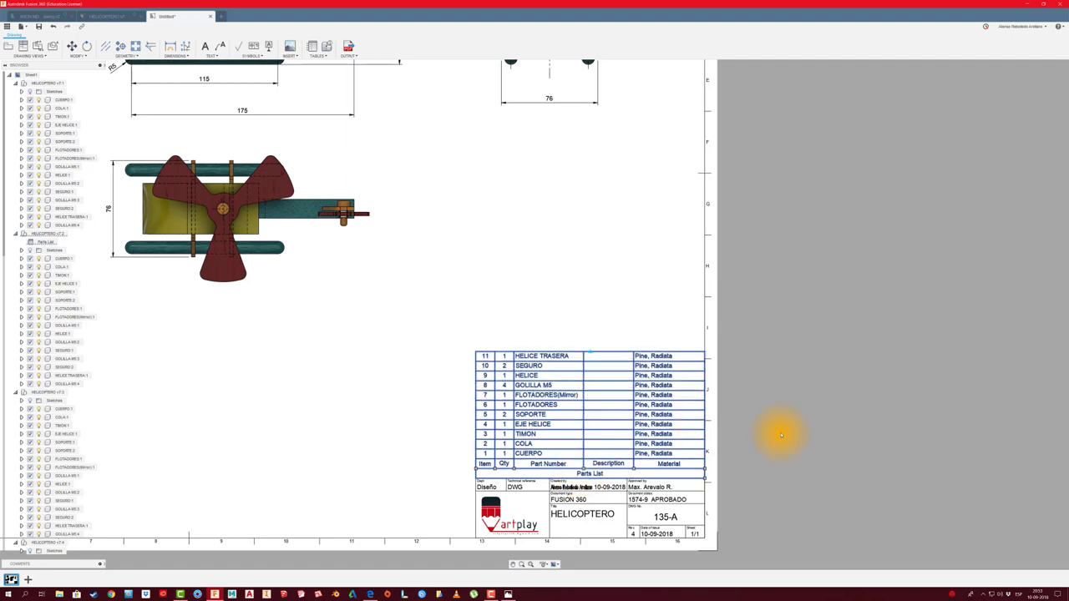
left_click(828, 415)
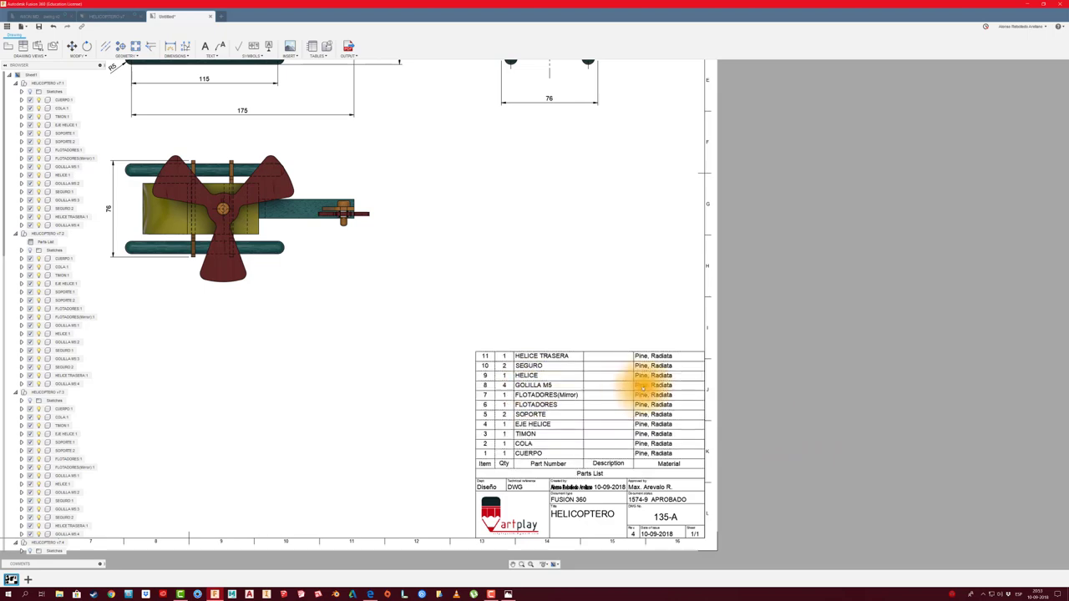
key("F6")
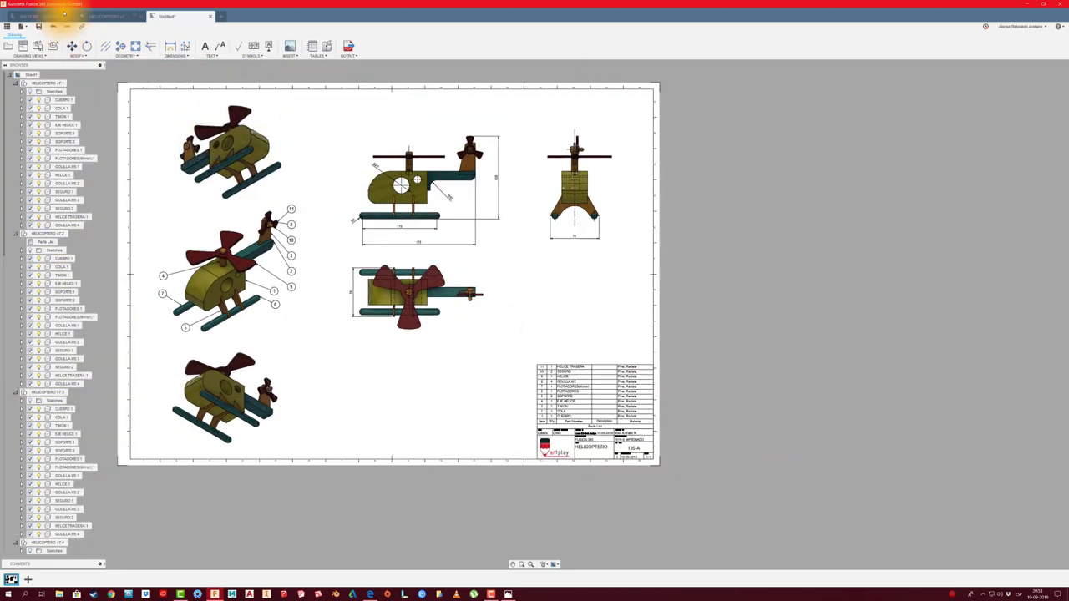
- In the 3D model, open the Physical Material library for a component and expand Metal
left_click(108, 17)
scroll(510, 263, "up", 2)
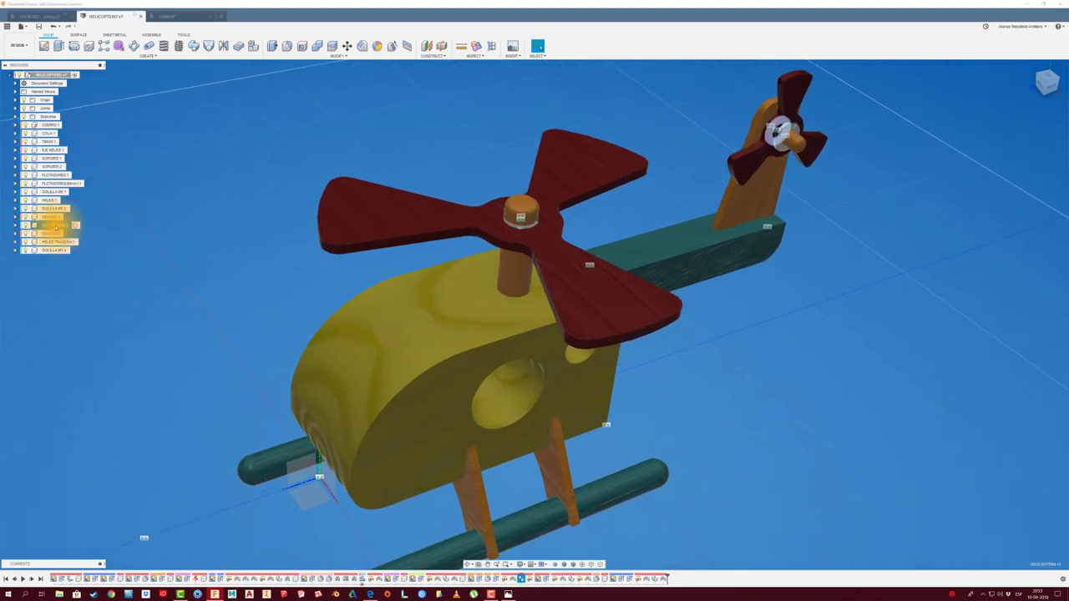
right_click(57, 227)
left_click(84, 299)
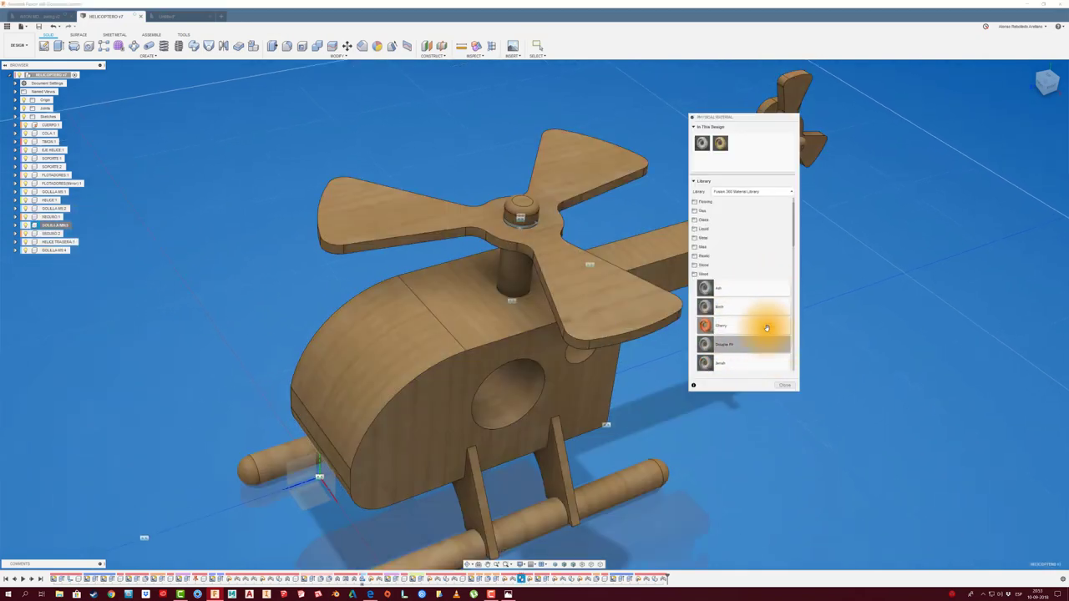
left_click(720, 260)
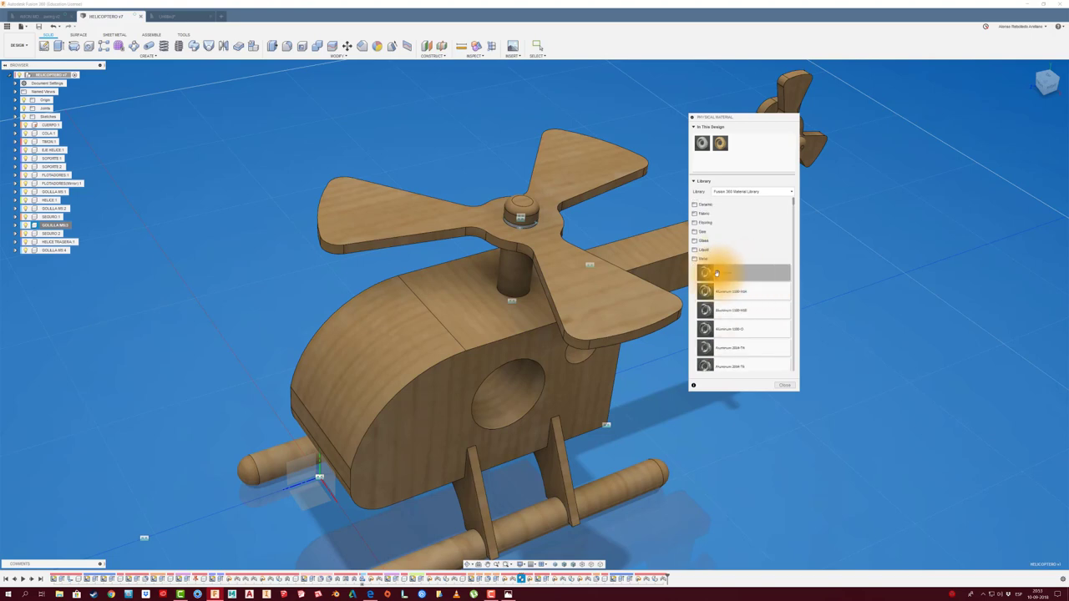
- Apply Aluminum to the rotor hub washer and another washer, then close the material panel
left_click_drag(733, 273, 514, 239)
mouse_move(514, 239)
middle_mouse_down("shift")
mouse_move(623, 306)
mouse_move(727, 299)
middle_mouse_up("shift")
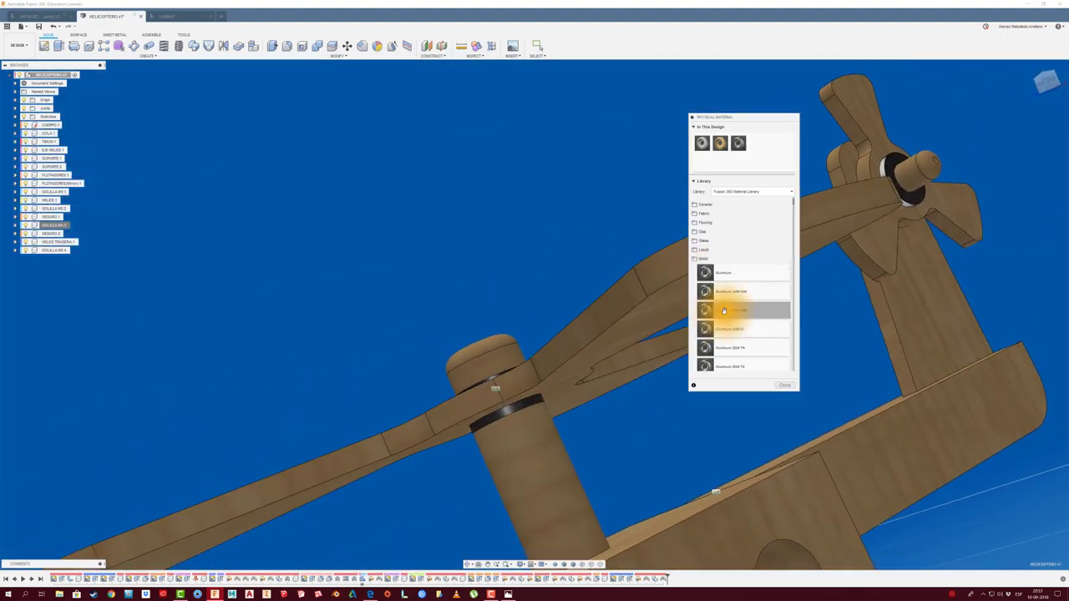
left_click(704, 273)
left_click_drag(704, 273, 536, 407)
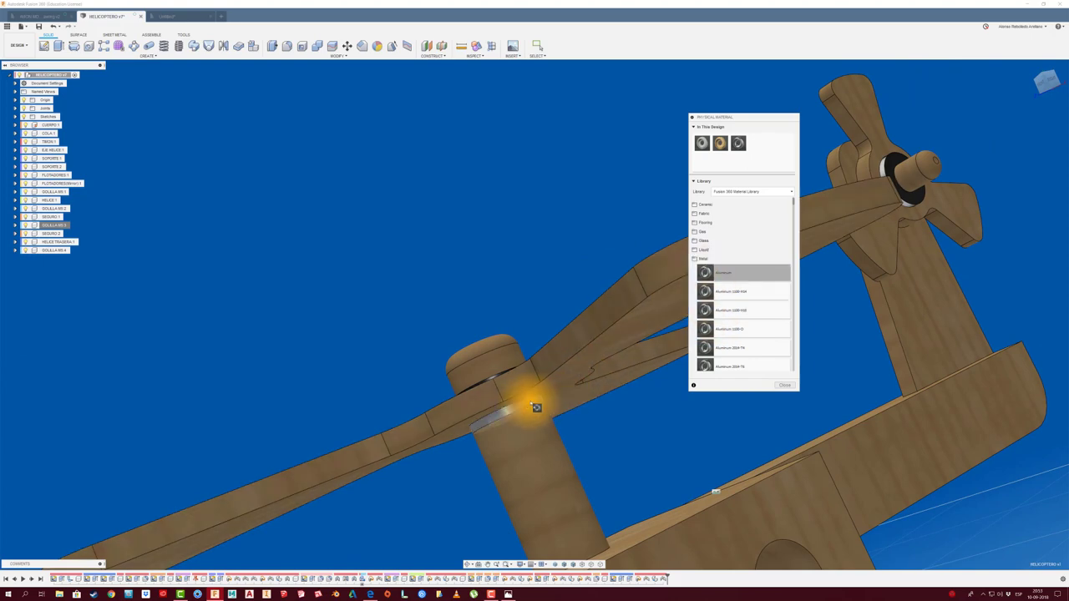
mouse_move(532, 409)
middle_mouse_down("shift")
mouse_move(685, 354)
mouse_move(286, 325)
middle_mouse_up("shift")
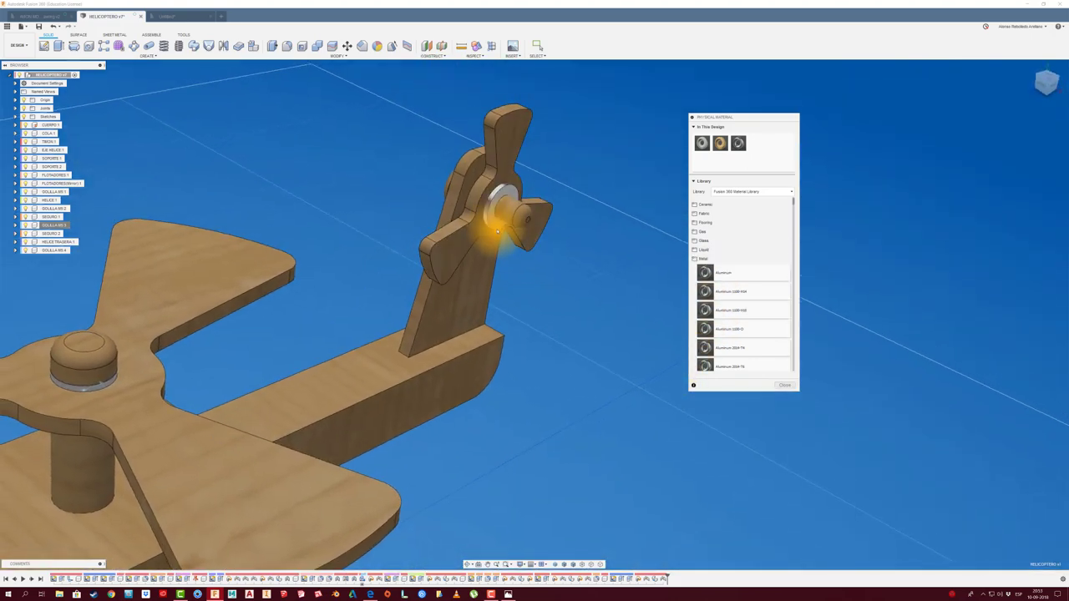
middle_click_drag(375, 286, 446, 287, "shift")
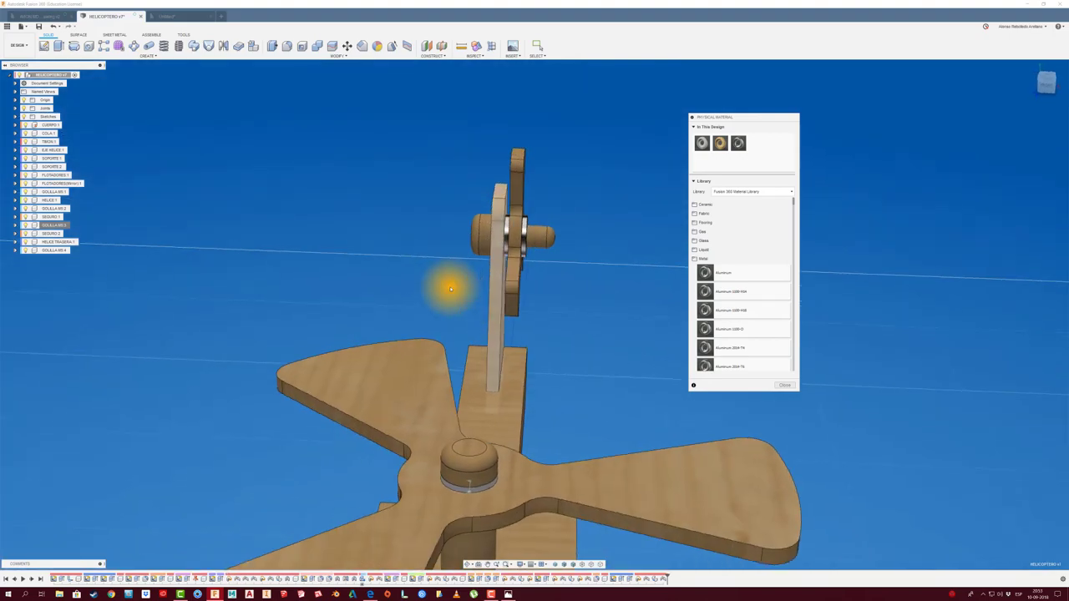
mouse_move(516, 290)
middle_mouse_down("shift")
mouse_move(441, 281)
mouse_move(256, 124)
mouse_move(114, 42)
middle_mouse_up("shift")
key("shift+n")
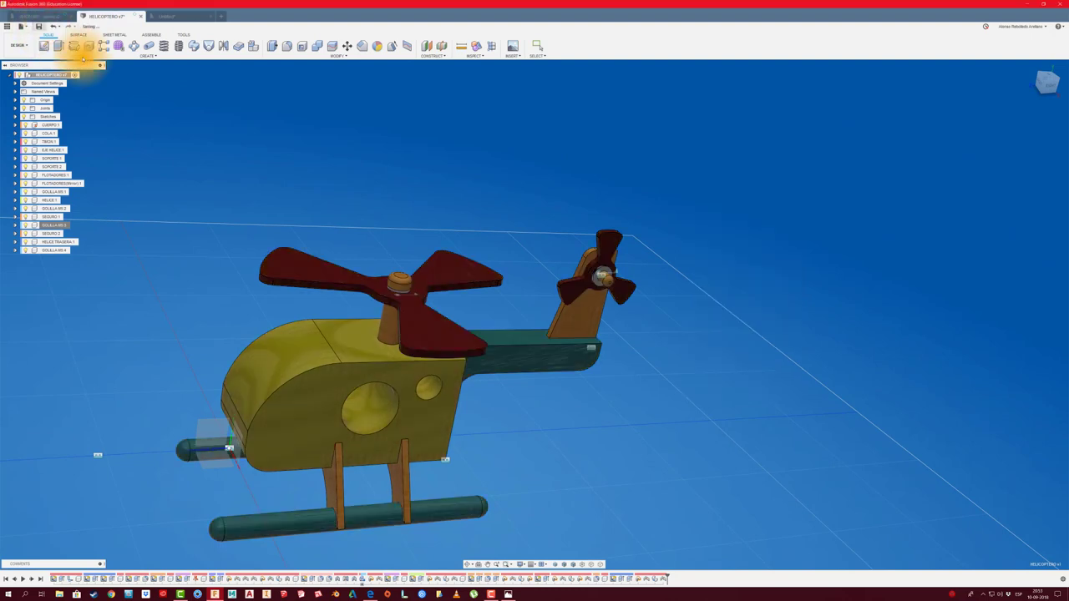
mouse_move(476, 218)
middle_mouse_down("shift")
mouse_move(437, 158)
mouse_move(239, 91)
mouse_move(186, 19)
middle_mouse_up("shift")
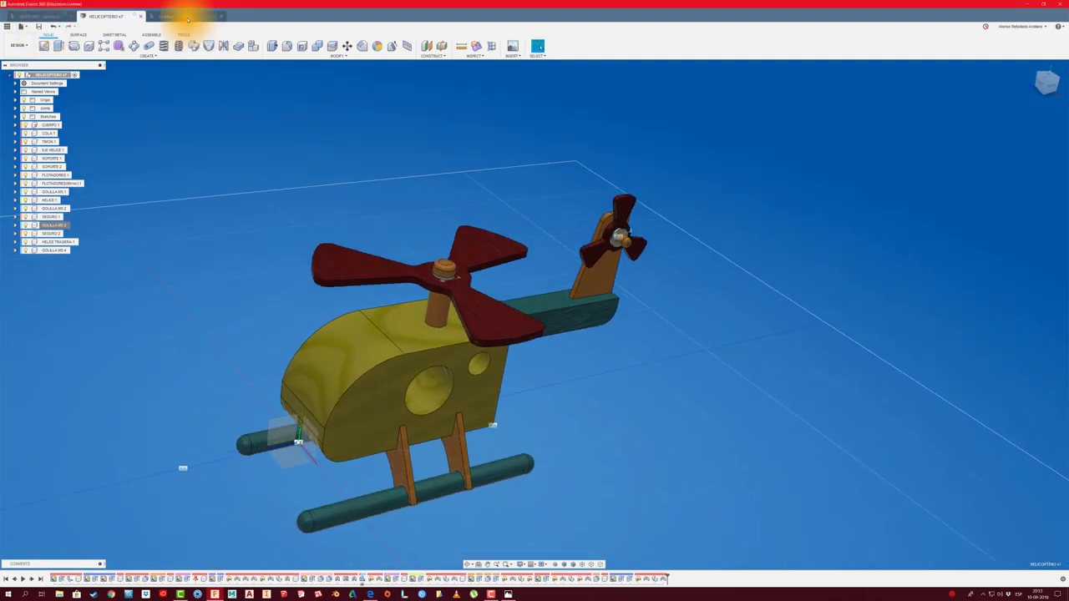
left_click(184, 17)
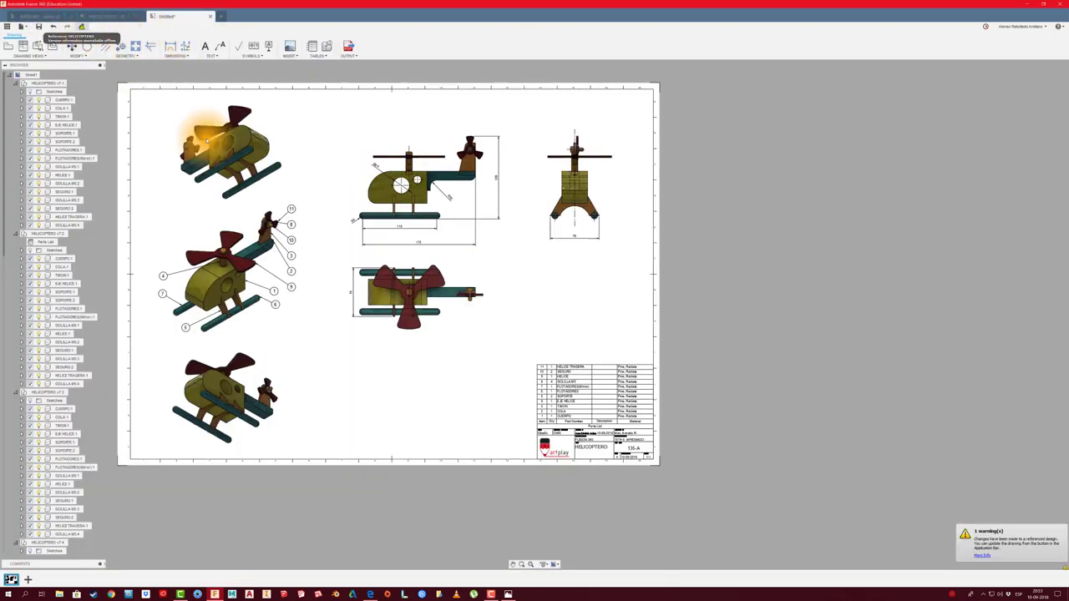
- Check that the parts list now gives GOLILLA M5 as Aluminum, fitting the sheet with F6
scroll(648, 380, "up", 1)
scroll(649, 378, "up", 3)
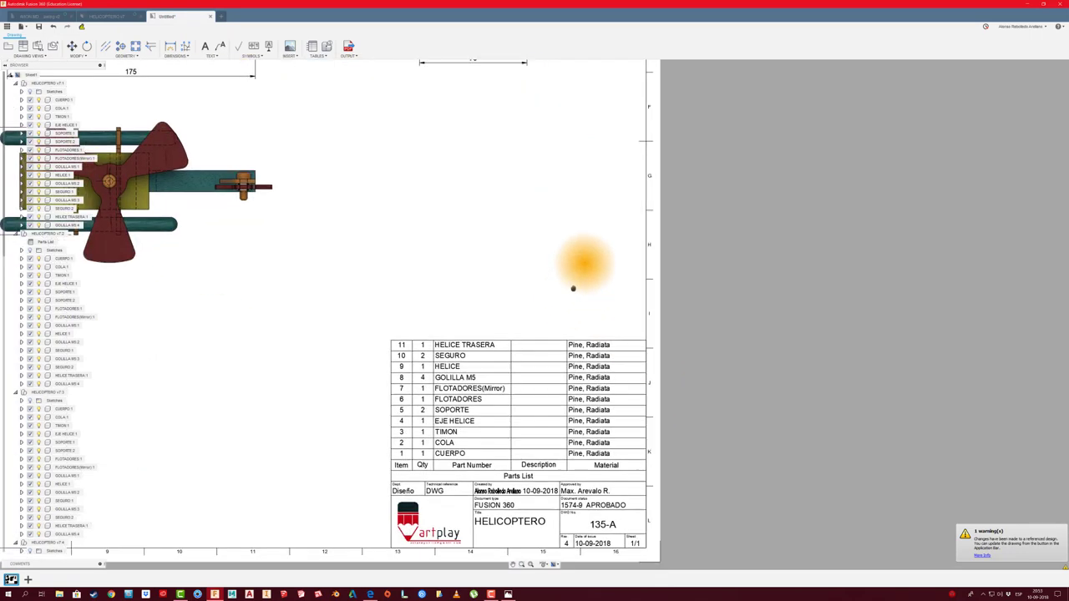
scroll(586, 264, "up", 1)
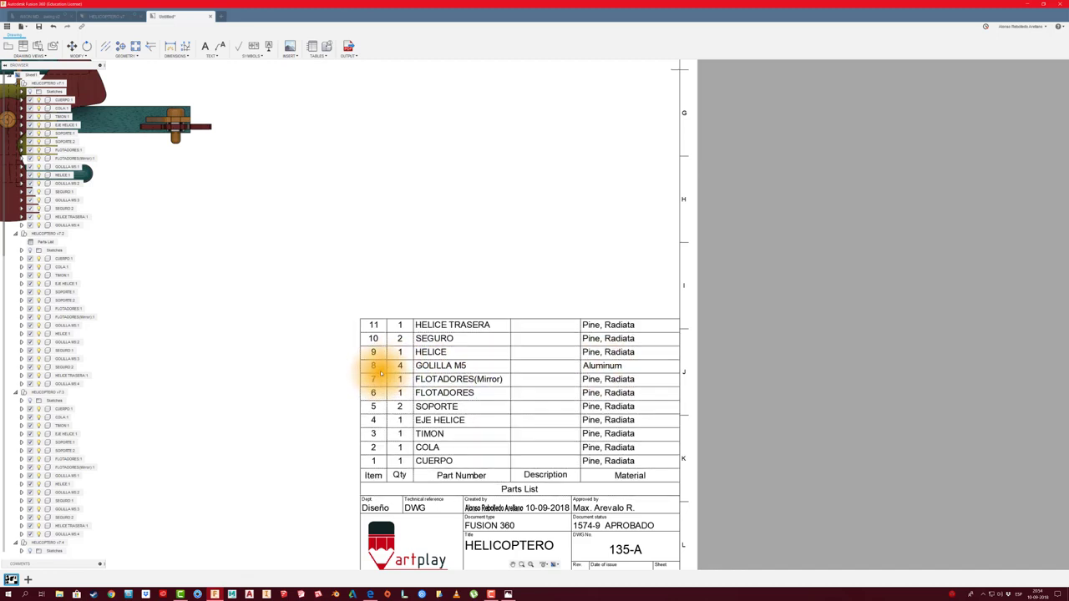
scroll(326, 368, "down", 2)
scroll(338, 334, "down", 2)
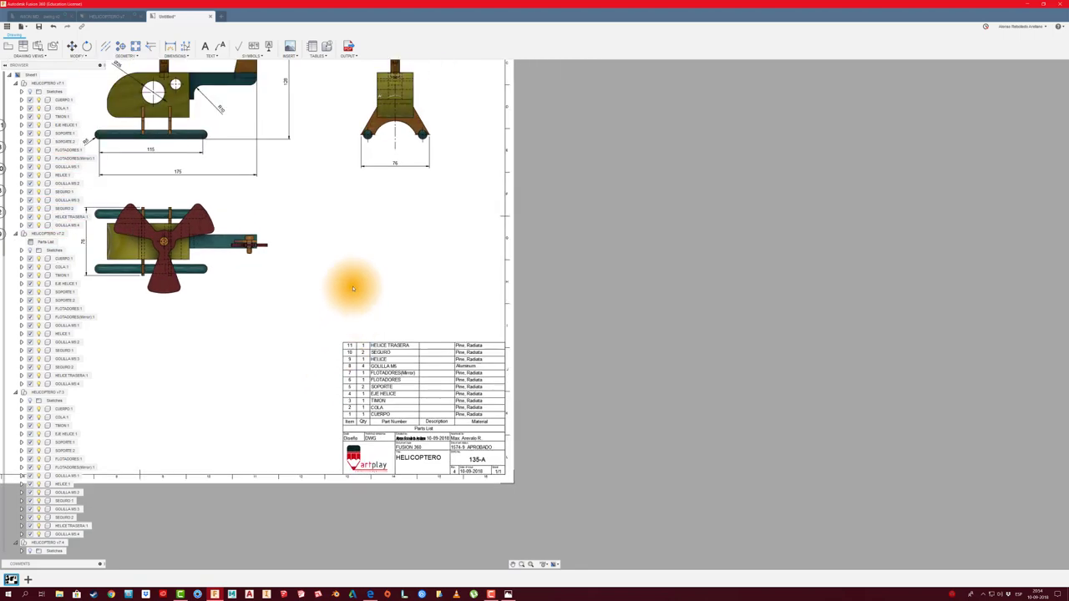
scroll(348, 286, "down", 1)
key("F6")
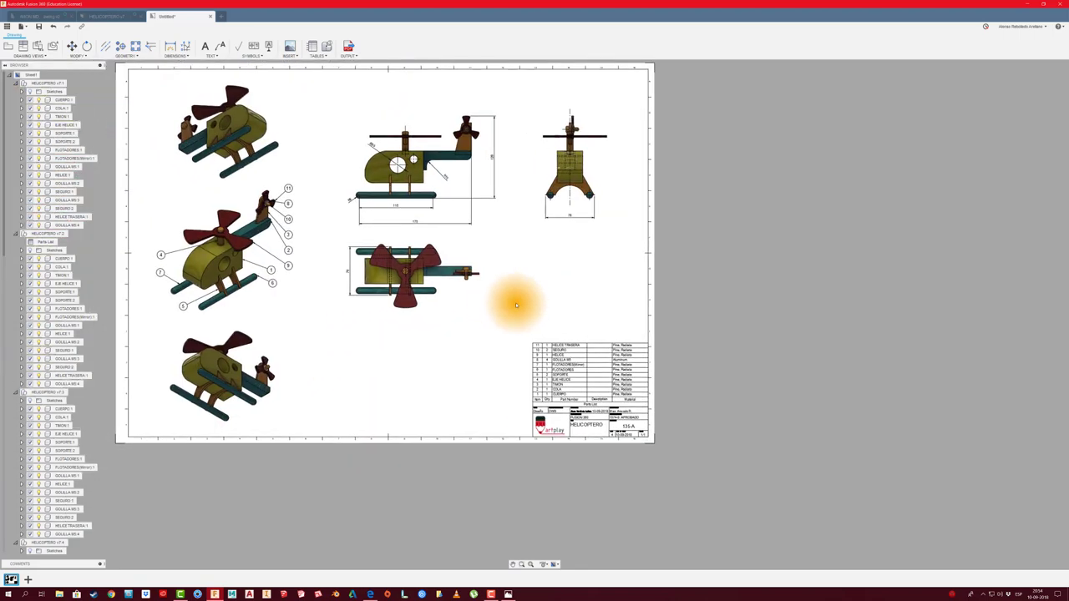
scroll(609, 381, "up", 1)
scroll(612, 410, "up", 2)
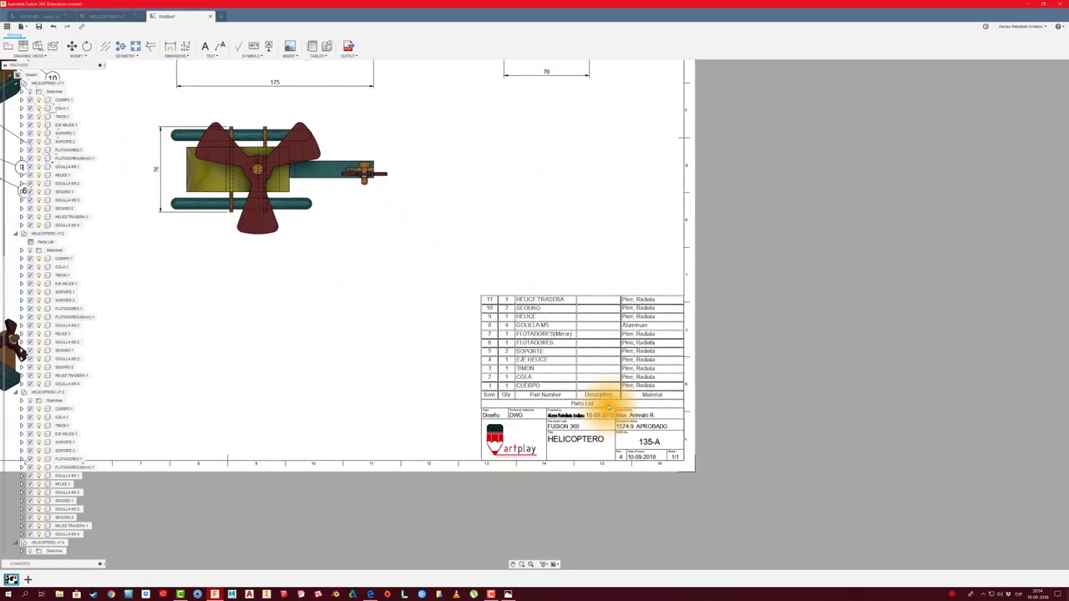
scroll(606, 406, "up", 2)
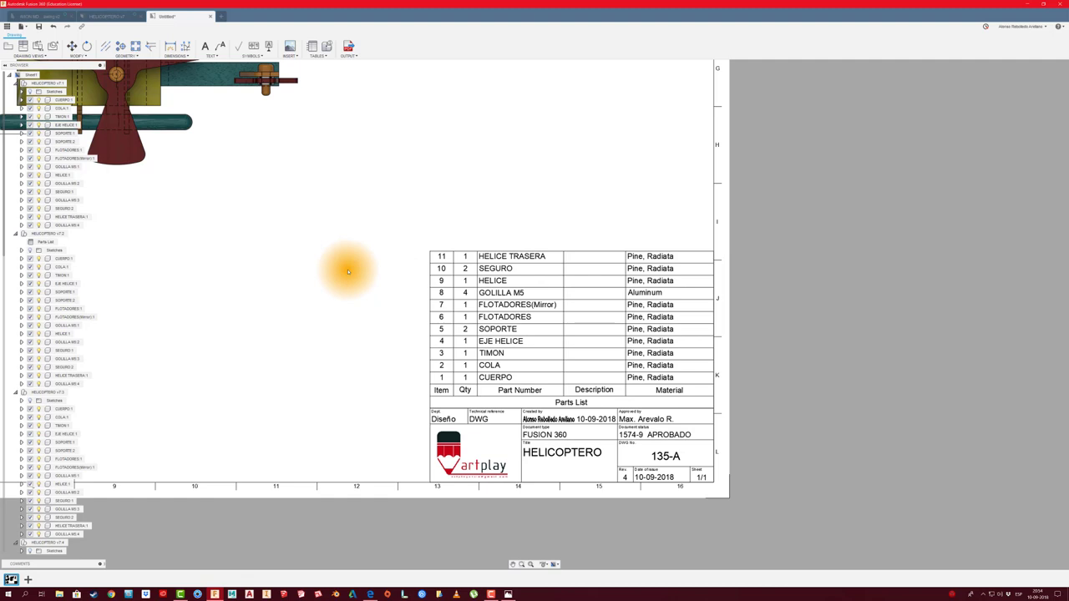
left_click(108, 17)
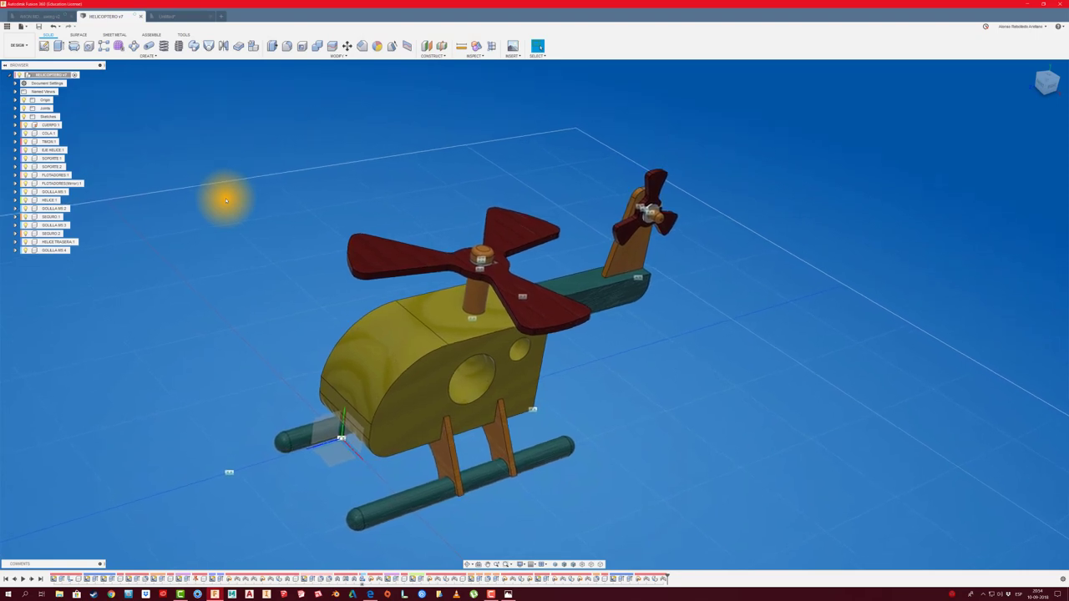
- Give the CUERPO component the description 'Comprar en Barraca' in its Properties
right_click(46, 125)
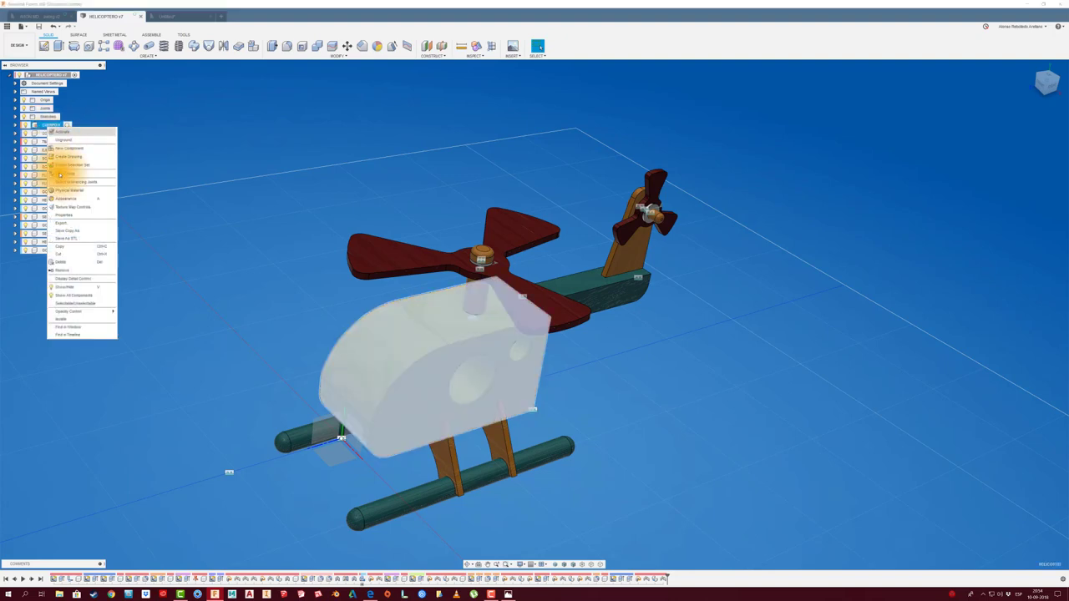
left_click(66, 216)
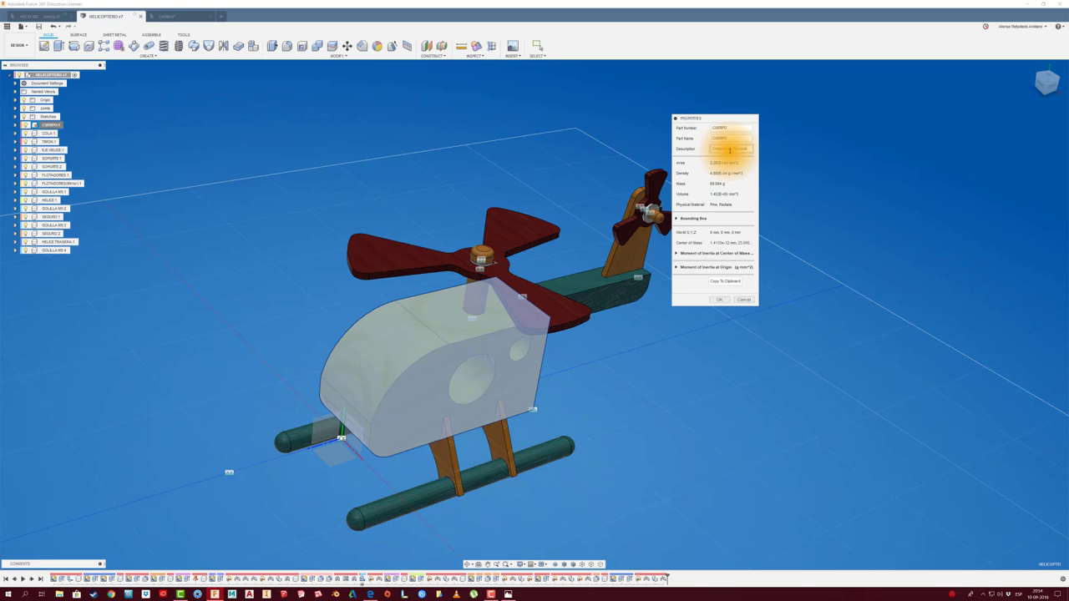
left_click(718, 299)
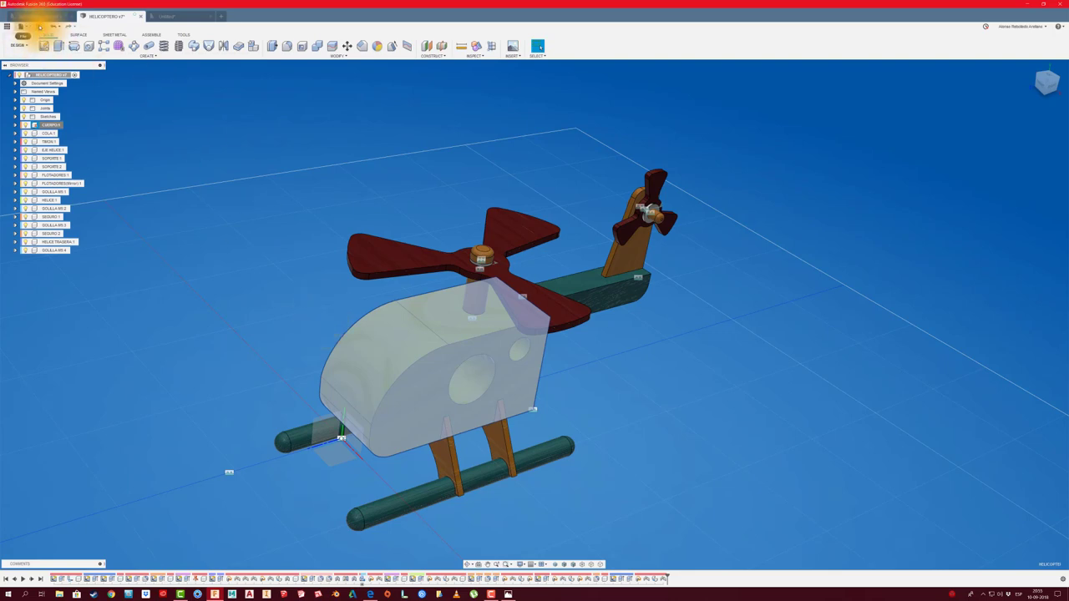
left_click(181, 17)
- Update the out-of-date drawing to the latest HELICOPTERO design version
scroll(668, 382, "up", 2)
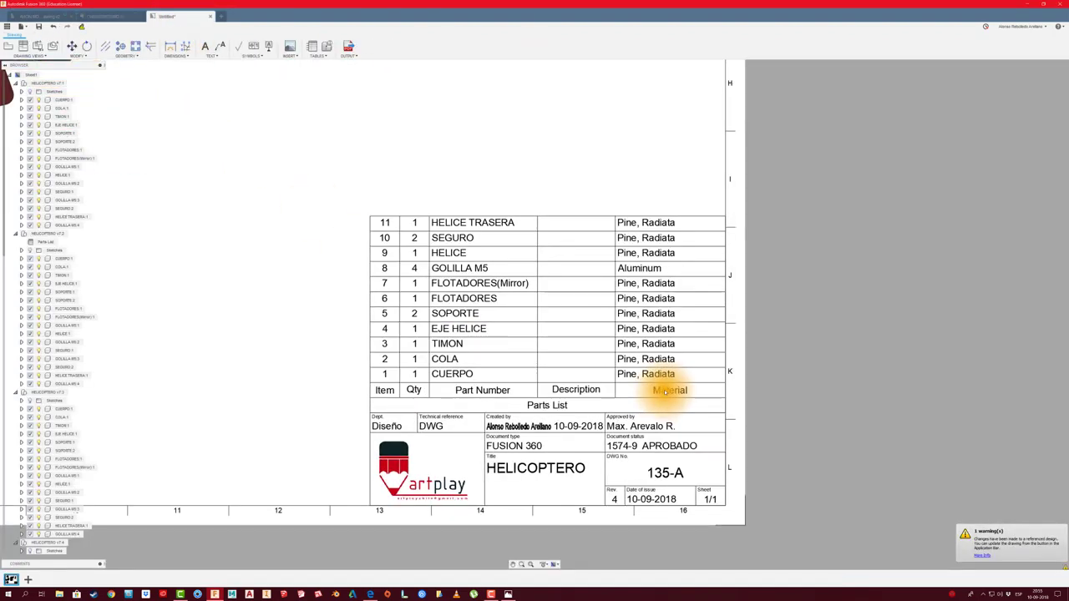
scroll(664, 380, "up", 2)
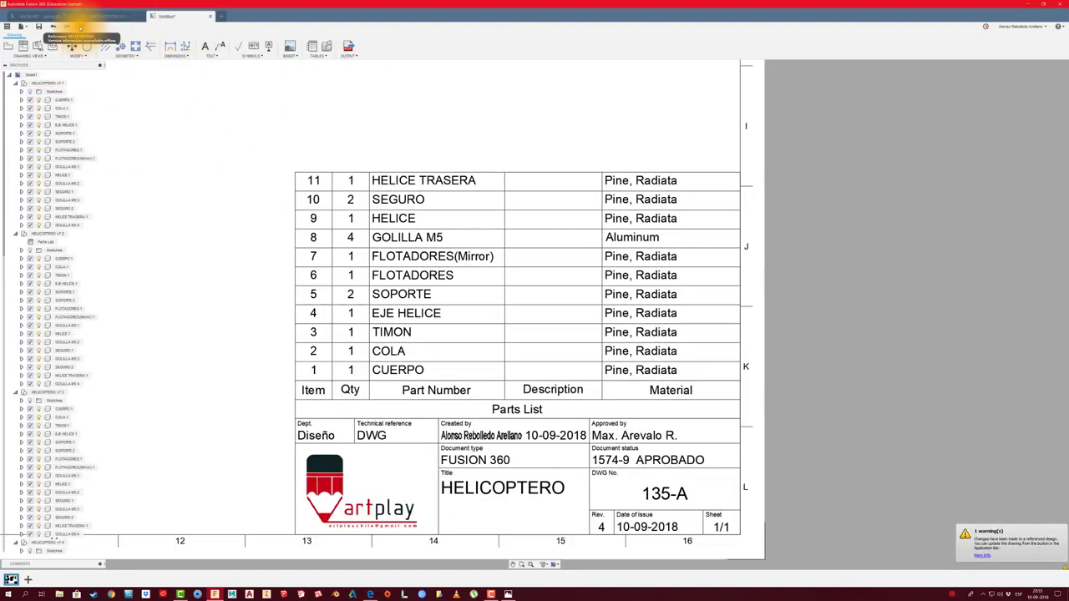
mouse_move(81, 27)
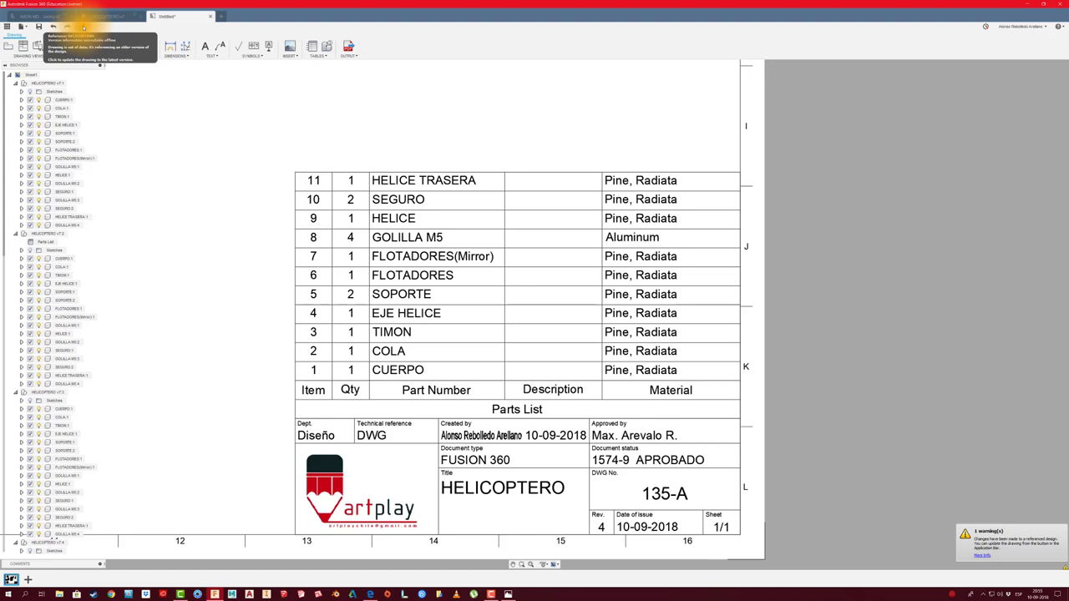
left_click(83, 28)
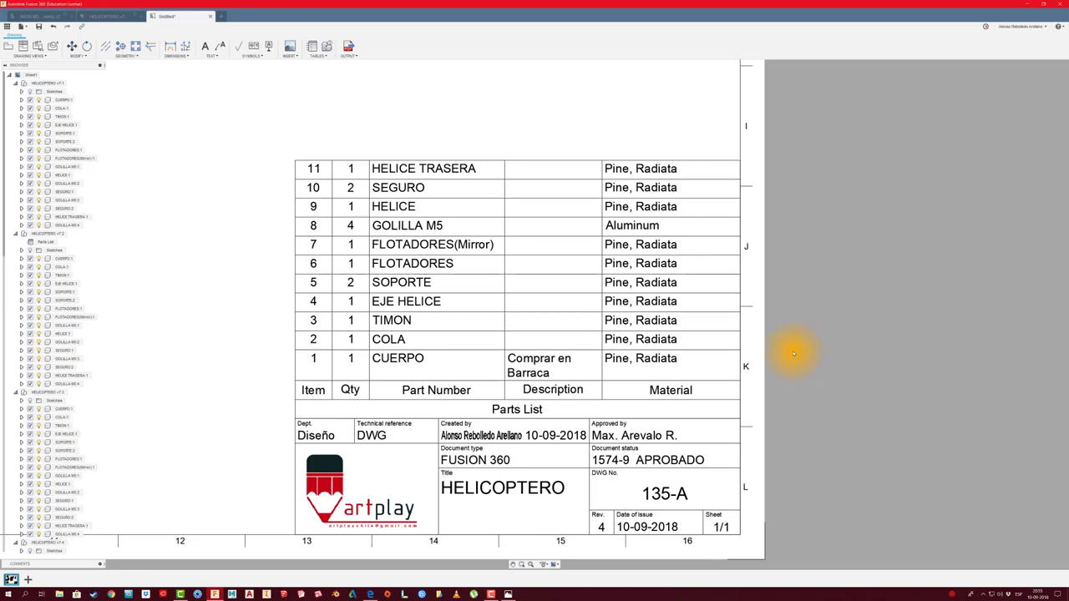
- Zoom out across the sheet and select the helicopter's side elevation view
scroll(793, 353, "down", 2)
scroll(787, 351, "down", 2)
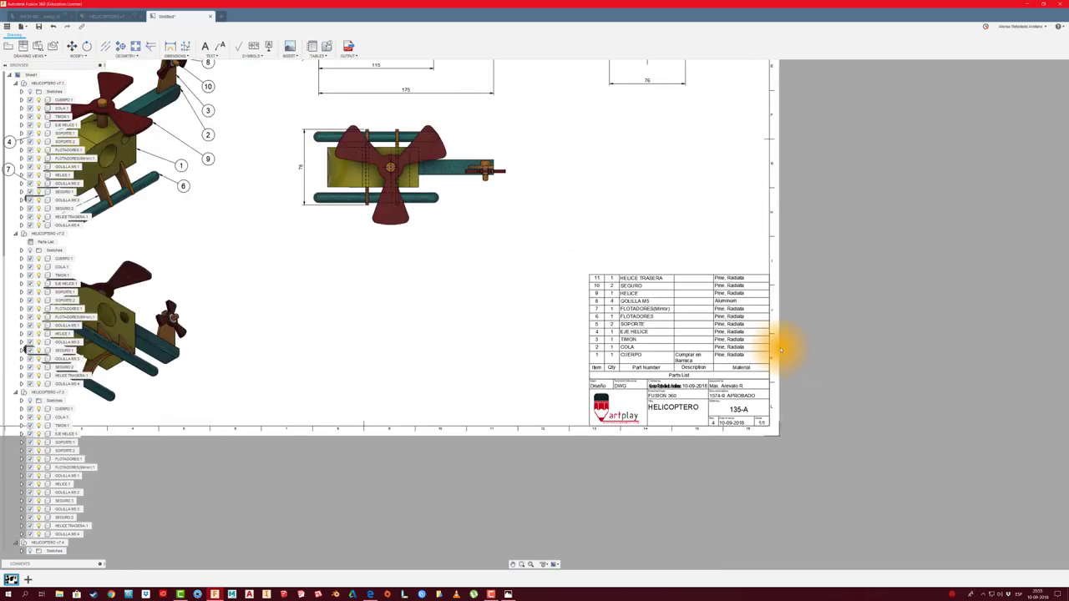
scroll(777, 346, "down", 1)
scroll(690, 338, "down", 2)
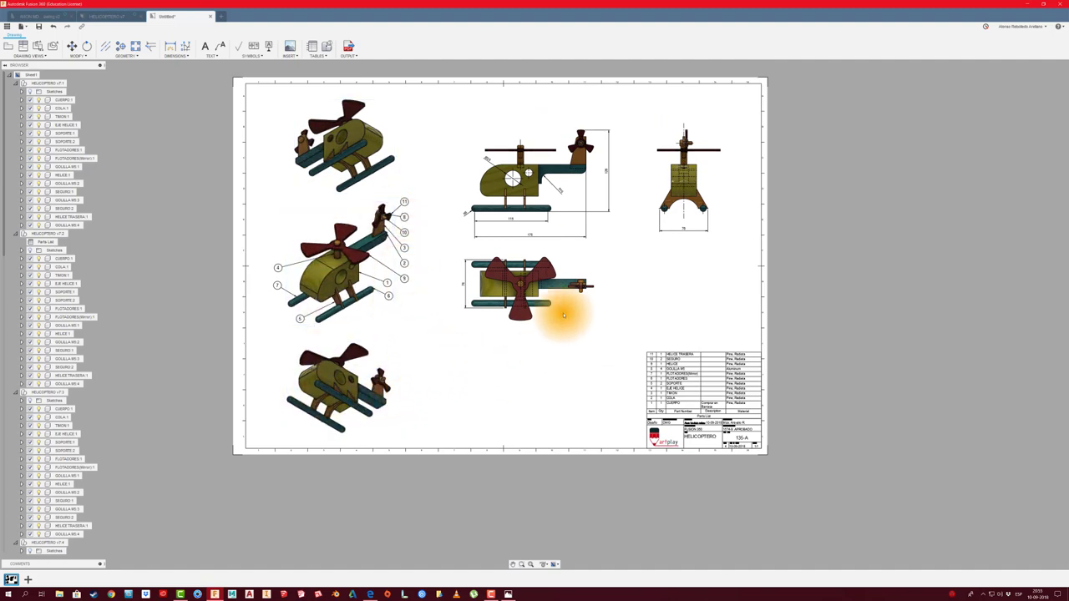
scroll(592, 282, "up", 1)
left_click(527, 207)
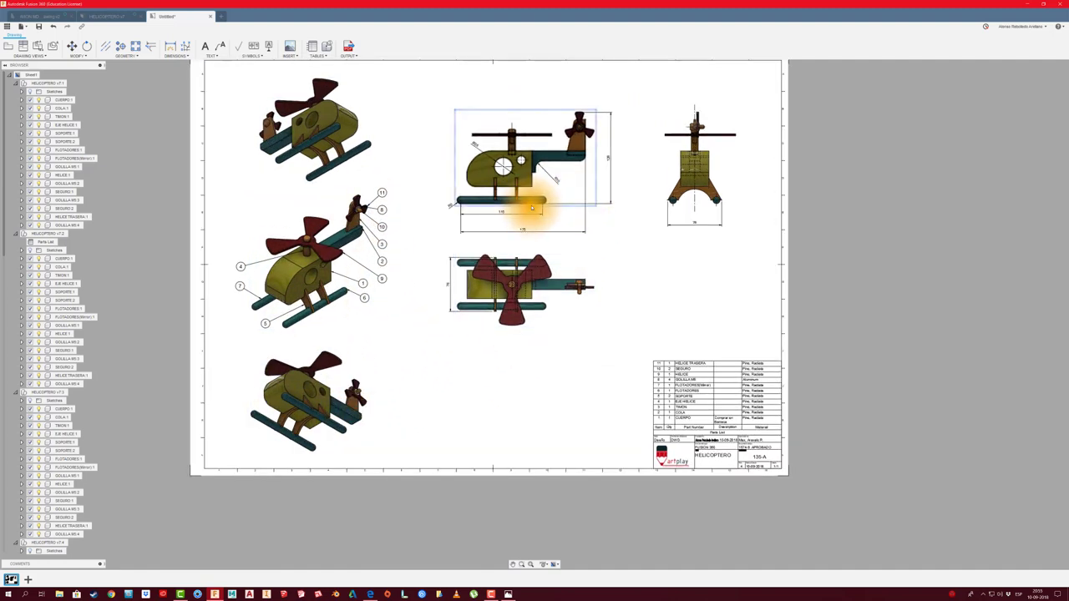